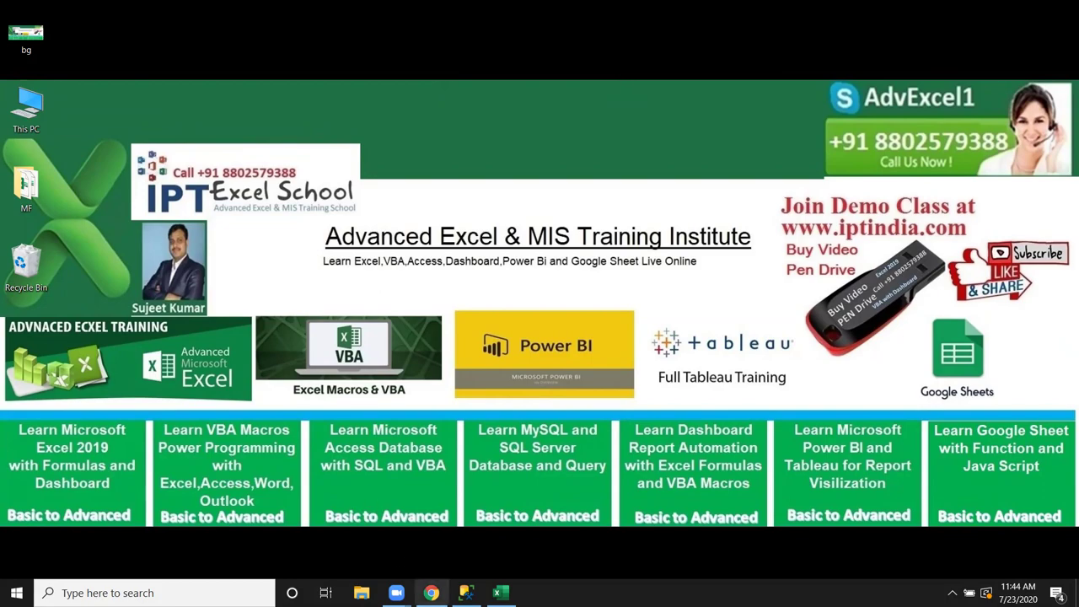
Step: Bring the blank Book1 Excel workbook back to the front from the taskbar
{"action": "left_click", "coordinate": [500, 592]}
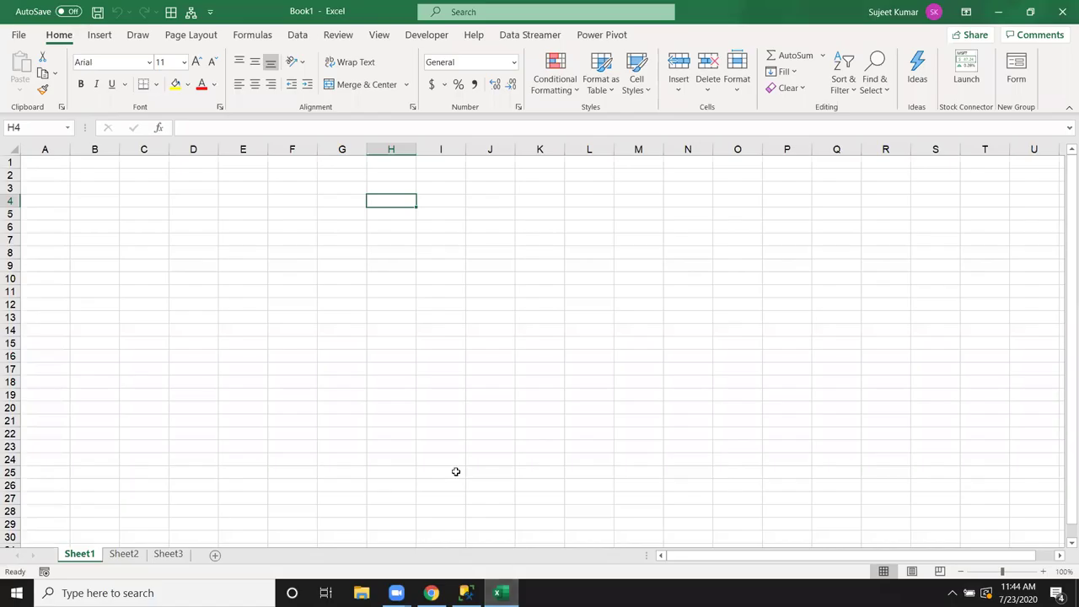
{"action": "left_click", "coordinate": [140, 188]}
{"action": "type", "text": "1254"}
{"action": "key", "text": "Return"}
{"action": "left_click", "coordinate": [148, 176]}
{"action": "left_click", "coordinate": [149, 203]}
{"action": "left_click", "coordinate": [149, 188]}
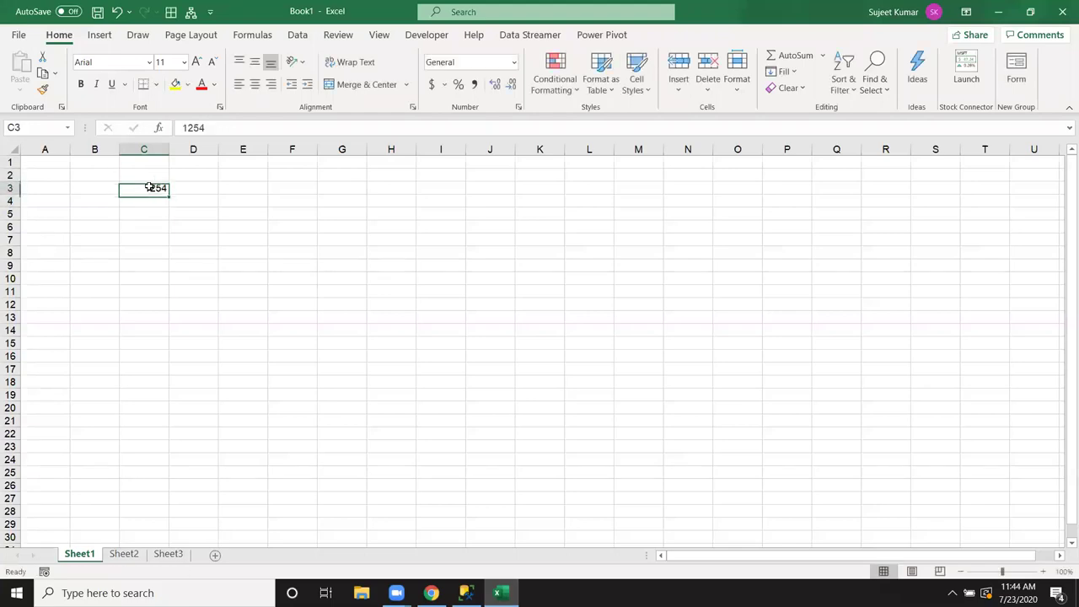
{"action": "left_click", "coordinate": [519, 108]}
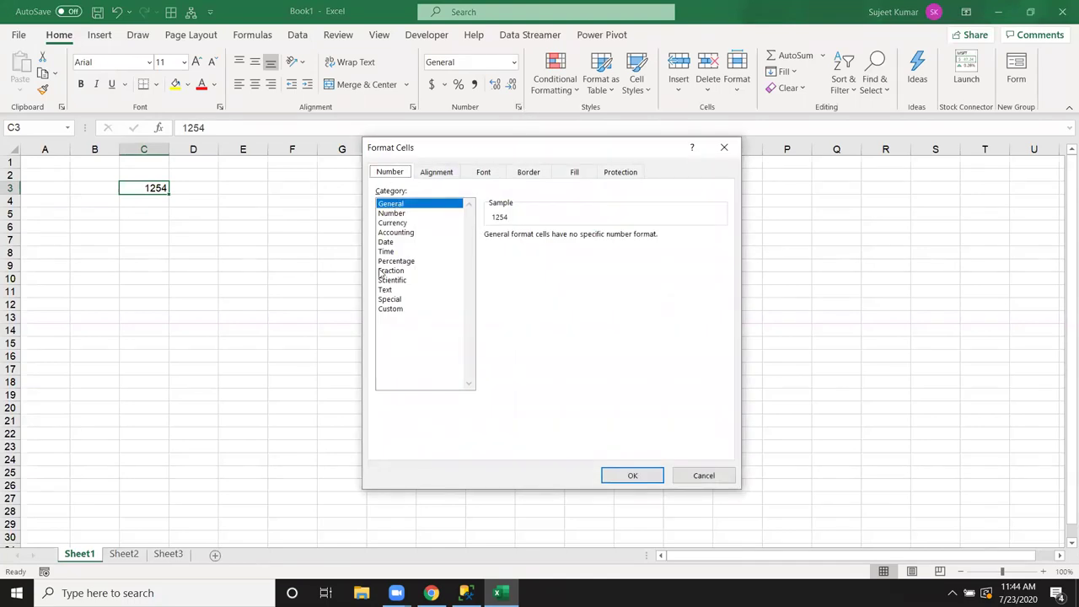
{"action": "left_click", "coordinate": [400, 300]}
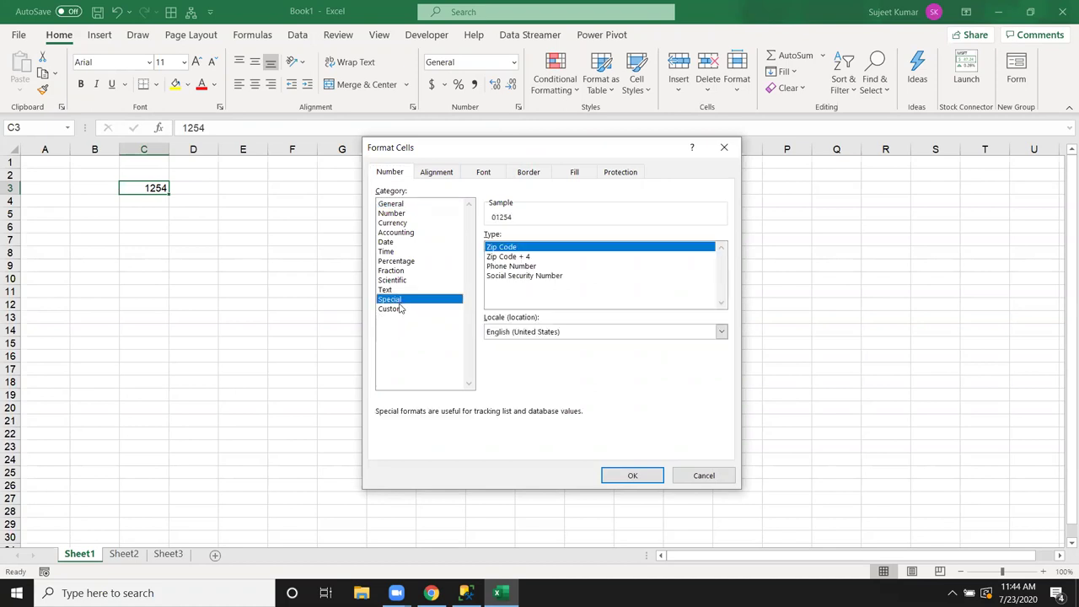
{"action": "left_click", "coordinate": [399, 309]}
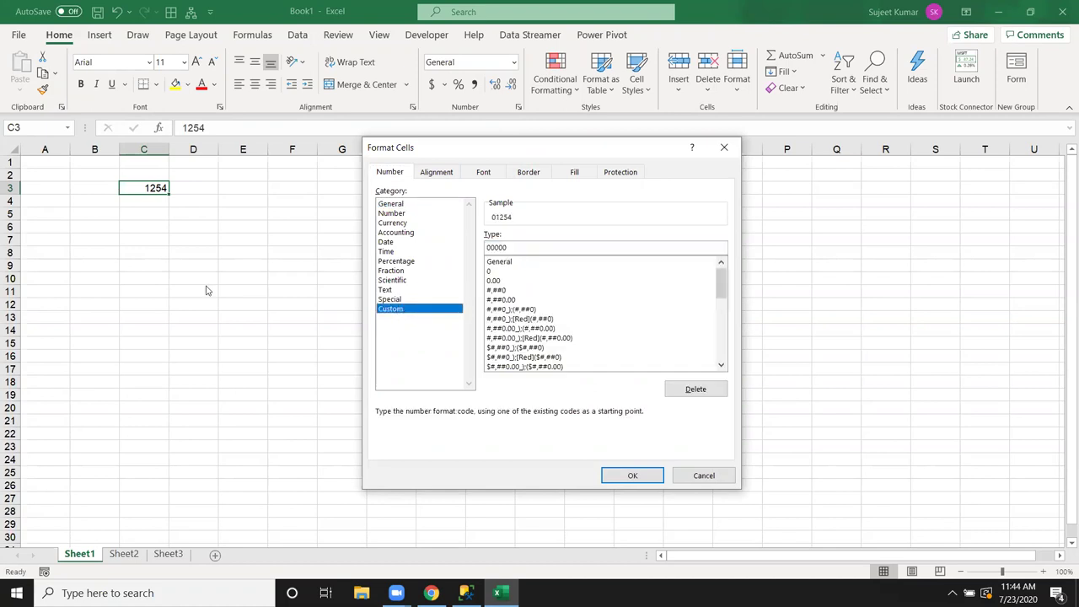
{"action": "key", "text": "Escape"}
{"action": "key", "text": "Delete"}
{"action": "key", "text": "Up"}
{"action": "key", "text": "Left"}
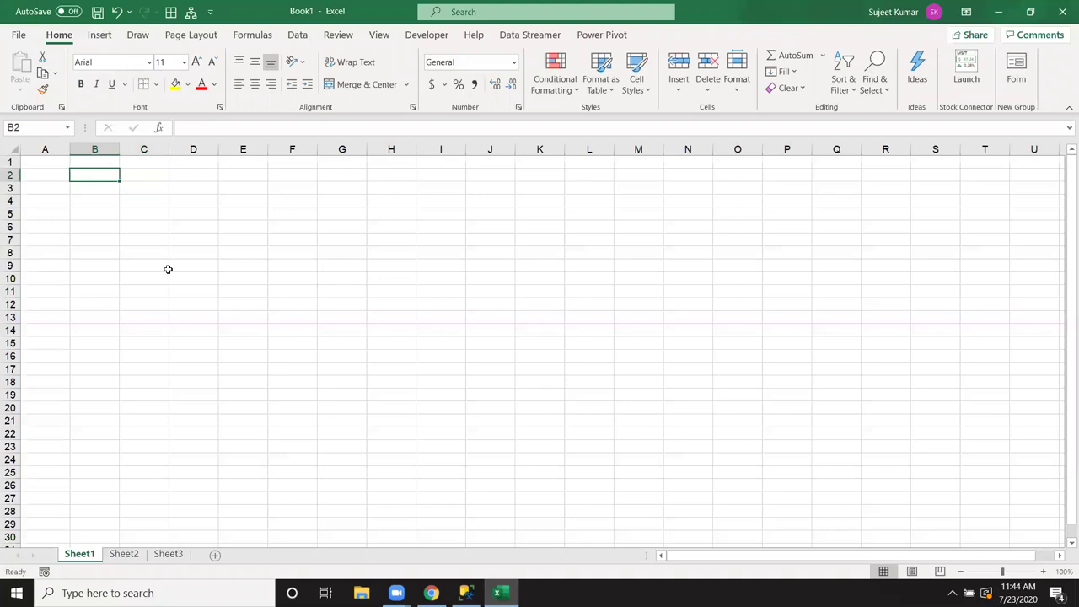
{"action": "key", "text": "Up"}
{"action": "key", "text": "Left"}
Step: Enter heading Chq in A1 and 0031346 in A2, then clear it after its zeros drop
{"action": "type", "text": "Ch"}
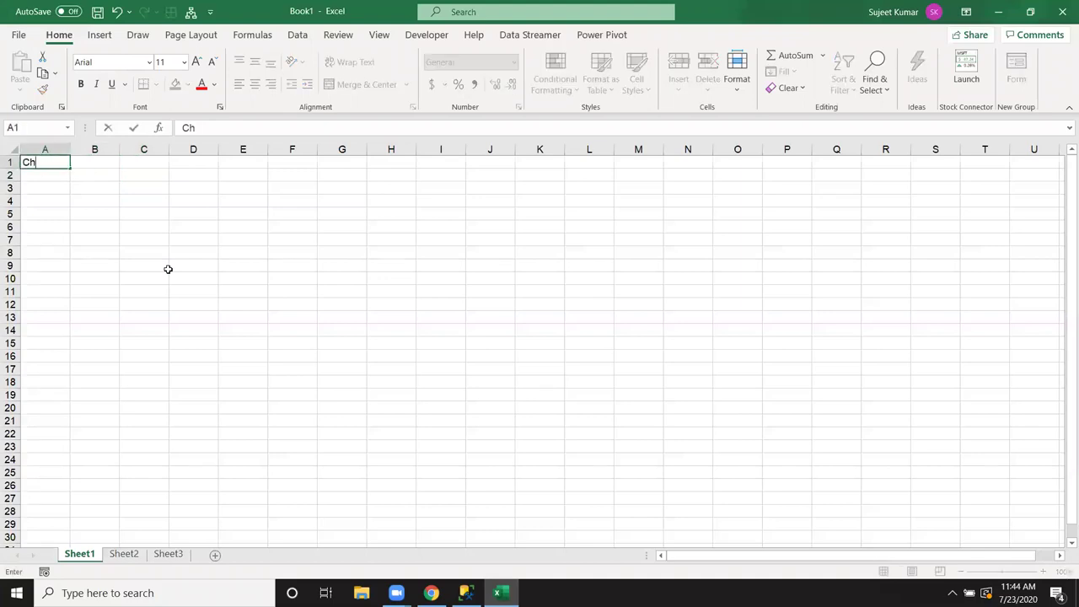
{"action": "type", "text": "q"}
{"action": "key", "text": "Return"}
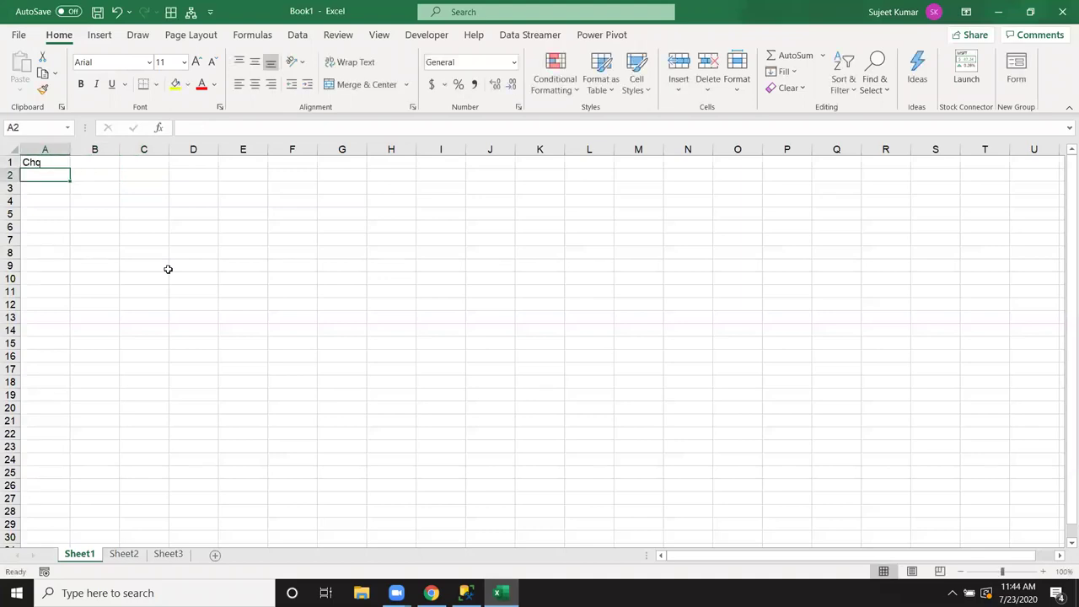
{"action": "type", "text": "0031346"}
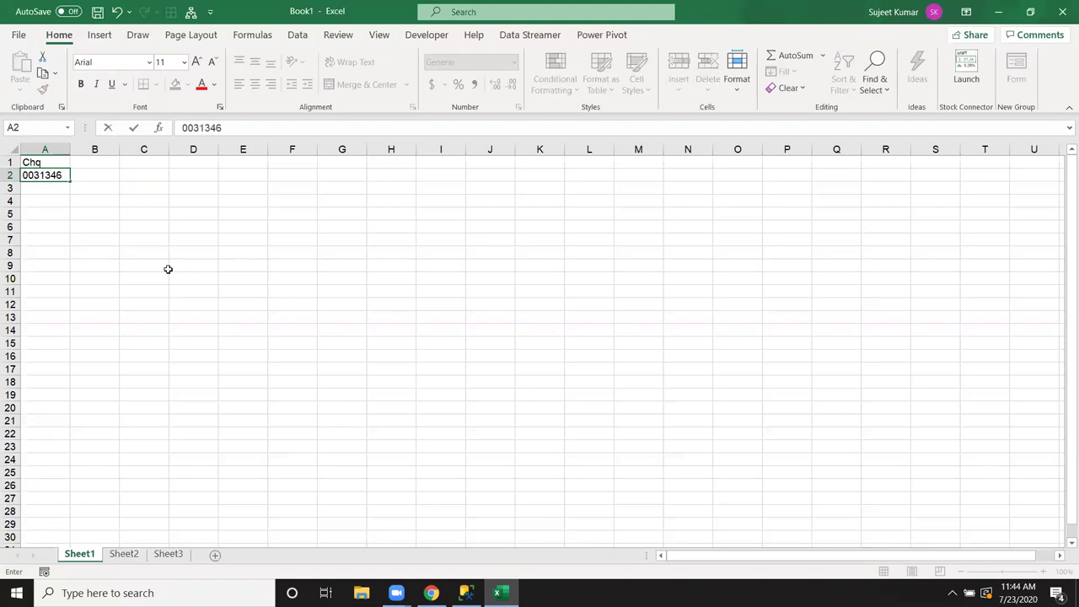
{"action": "key", "text": "Return"}
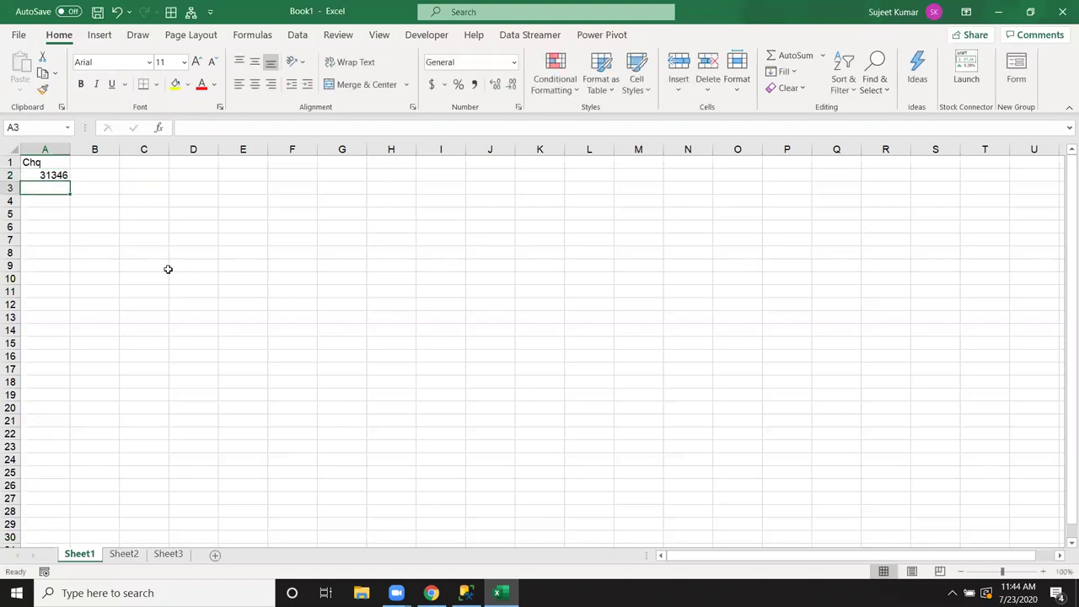
{"action": "key", "text": "Up"}
{"action": "key", "text": "Delete"}
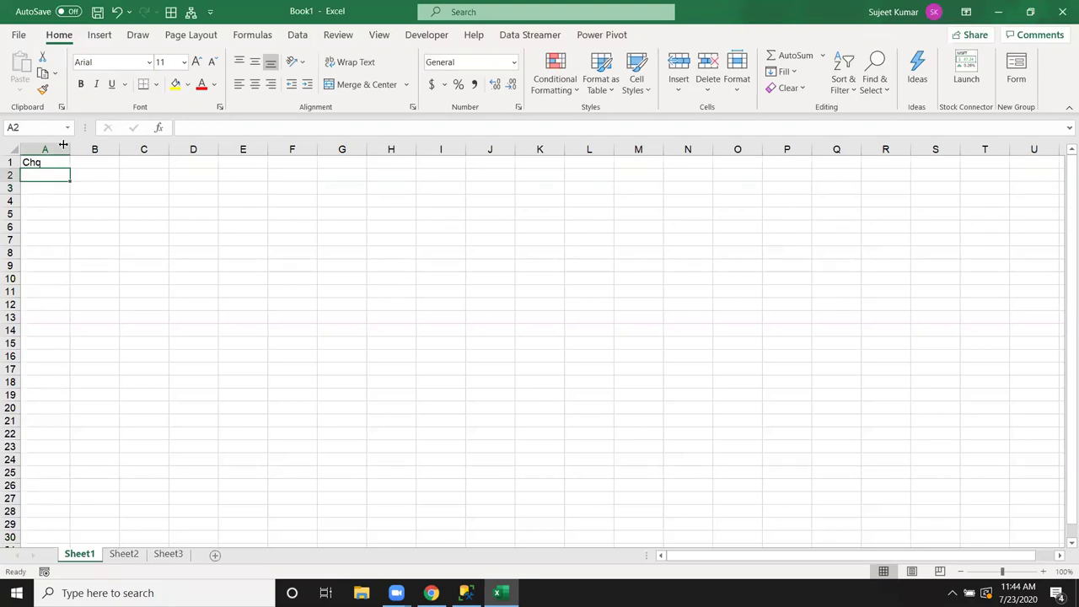
Step: Enter '001265 in A2 so it is stored as text with leading zeros
{"action": "left_click", "coordinate": [46, 150]}
{"action": "left_click", "coordinate": [38, 164]}
{"action": "left_click", "coordinate": [41, 171]}
{"action": "type", "text": "'00126"}
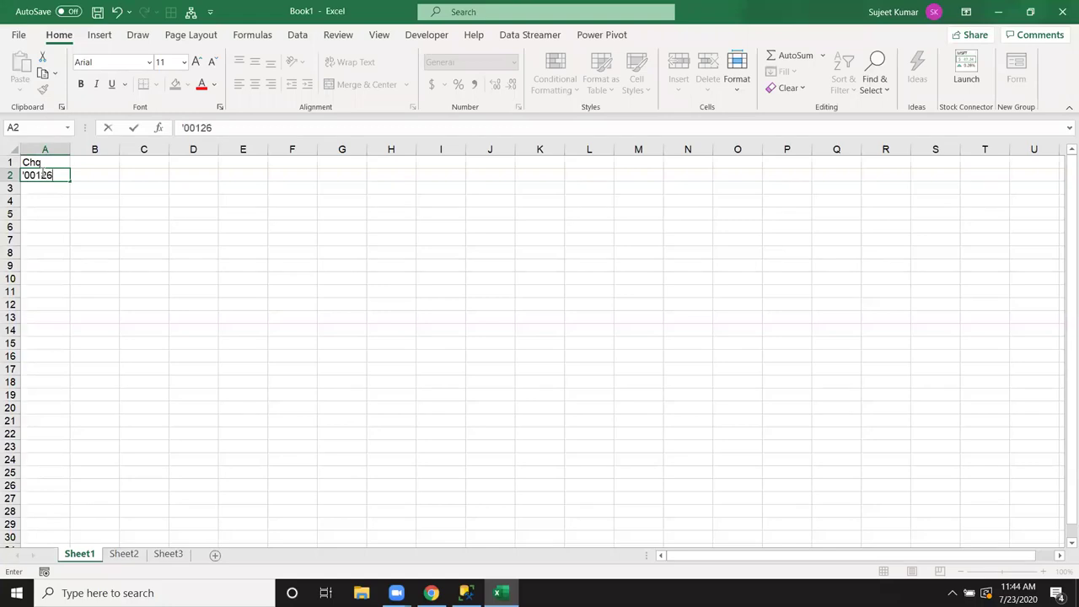
{"action": "type", "text": "5"}
{"action": "key", "text": "Return"}
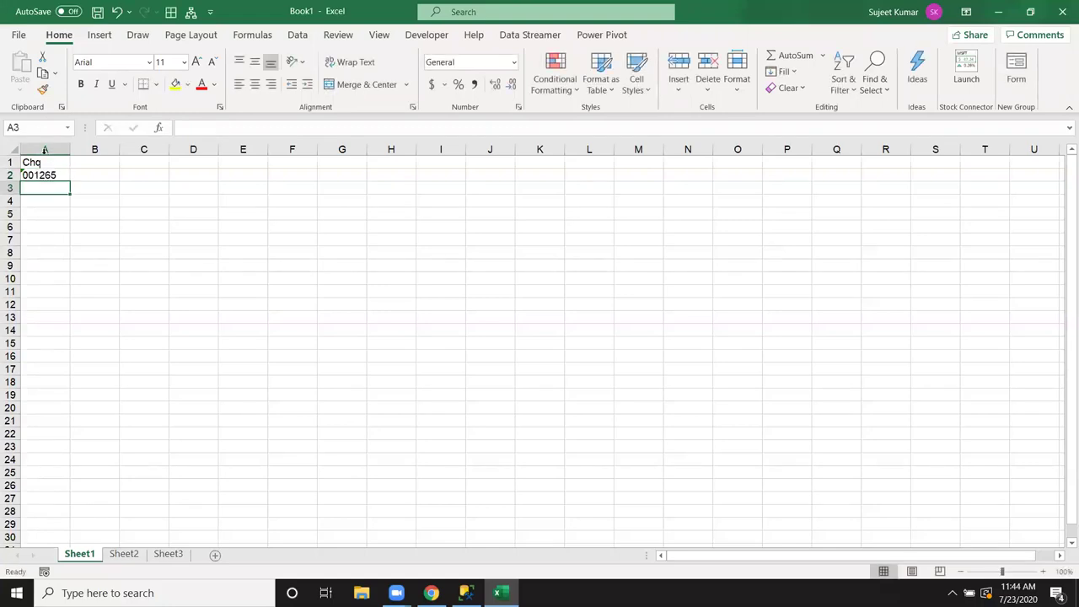
{"action": "left_click", "coordinate": [45, 149]}
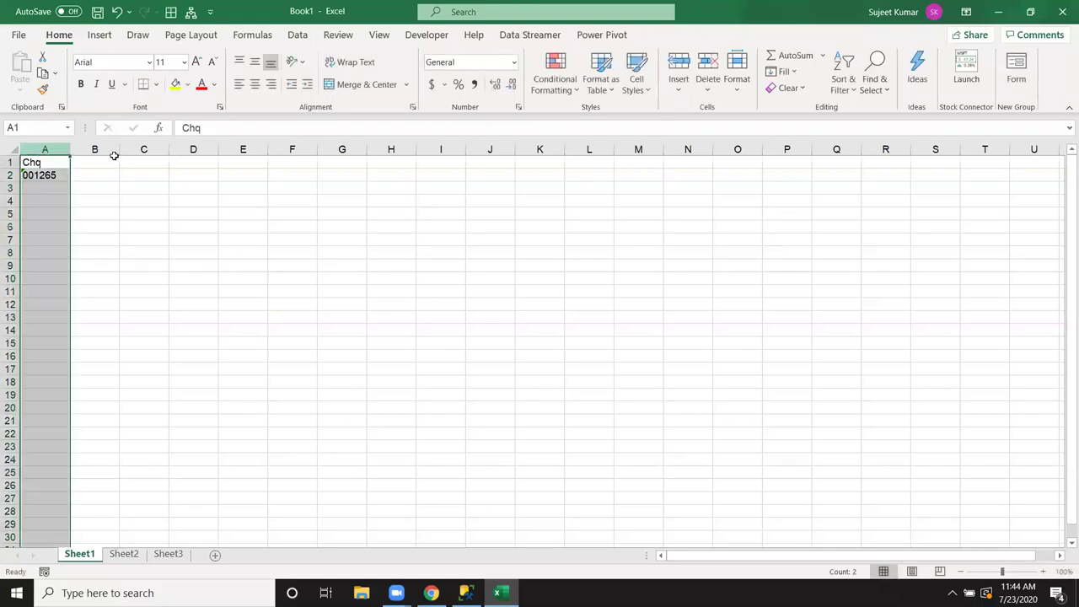
Step: Format column A with the Text number format
{"action": "left_click", "coordinate": [519, 107]}
{"action": "left_click", "coordinate": [386, 289]}
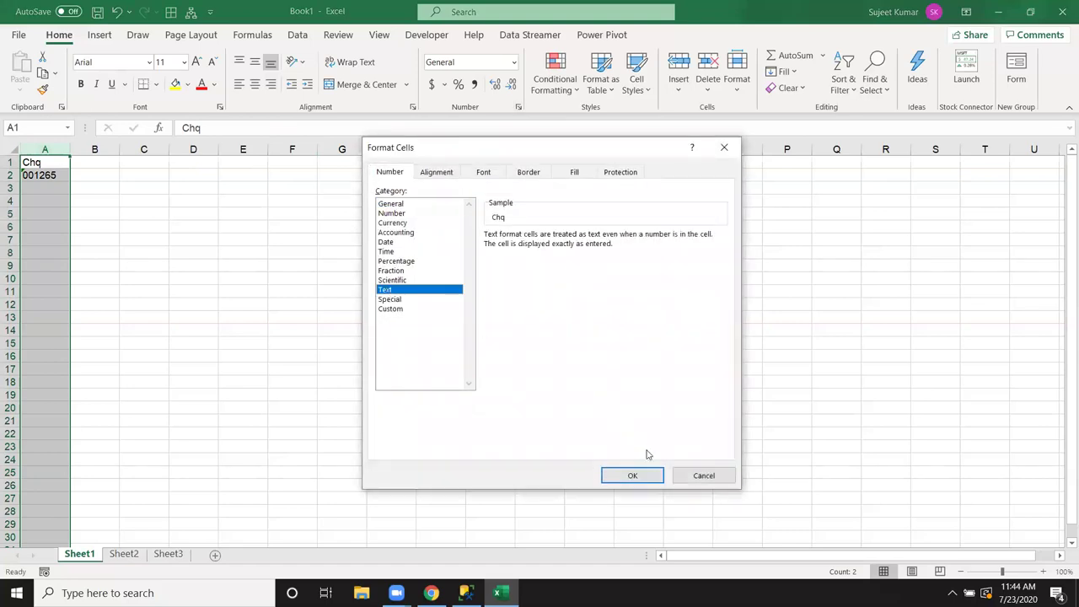
{"action": "left_click", "coordinate": [653, 477]}
Step: Enter 001356 in A3 and 001354 in A4, keeping their leading zeros
{"action": "left_click", "coordinate": [140, 210]}
{"action": "left_click", "coordinate": [31, 186]}
{"action": "type", "text": "00135654"}
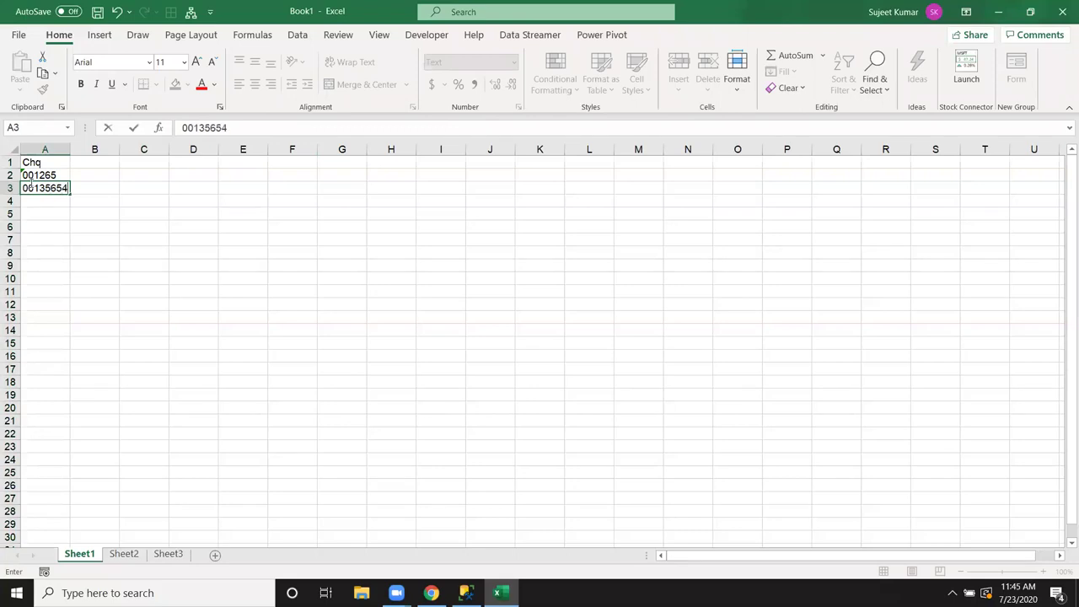
{"action": "key", "text": "BackSpace"}
{"action": "key", "text": "BackSpace"}
{"action": "key", "text": "Return"}
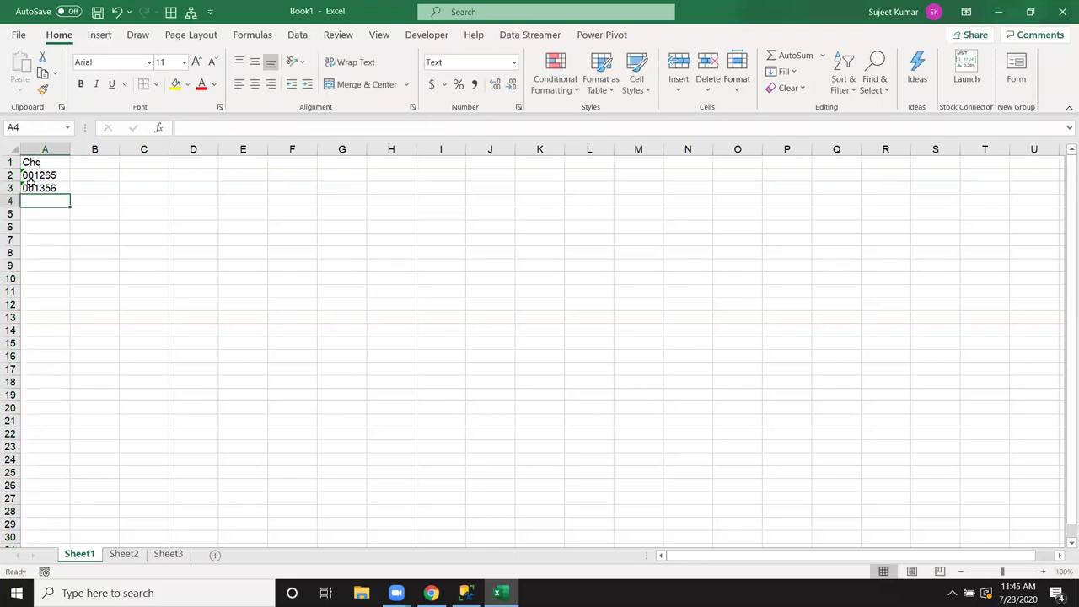
{"action": "type", "text": "0013546"}
{"action": "key", "text": "BackSpace"}
{"action": "key", "text": "Return"}
{"action": "left_click_drag", "start_coordinate": [56, 168], "coordinate": [53, 189]}
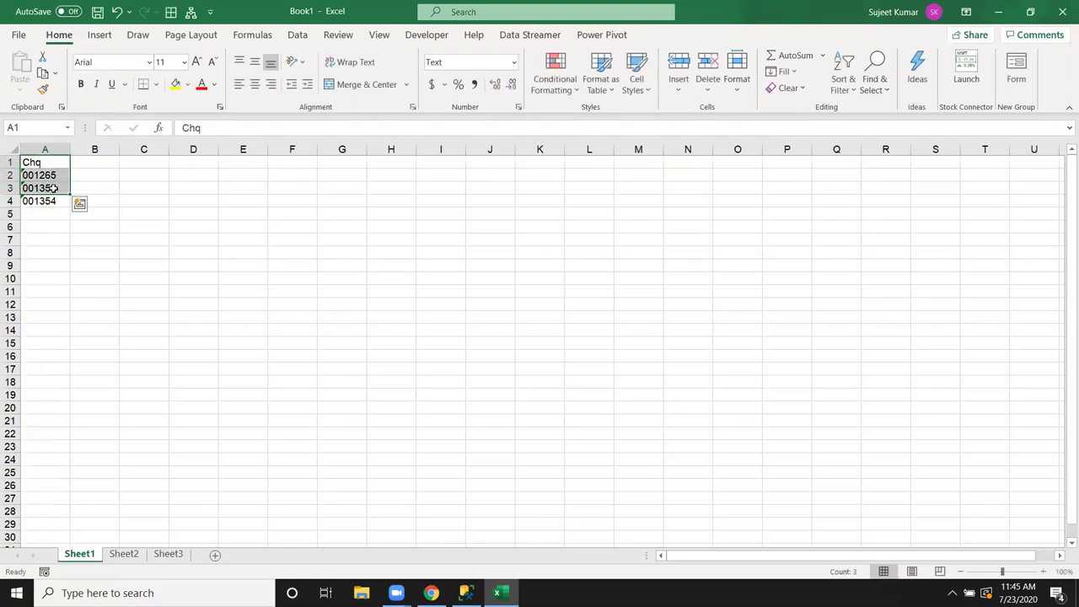
Step: Enter the heading Chq in cell G1
{"action": "left_click", "coordinate": [317, 171]}
{"action": "left_click", "coordinate": [321, 164]}
{"action": "type", "text": "Chq"}
{"action": "key", "text": "BackSpace"}
{"action": "type", "text": "q"}
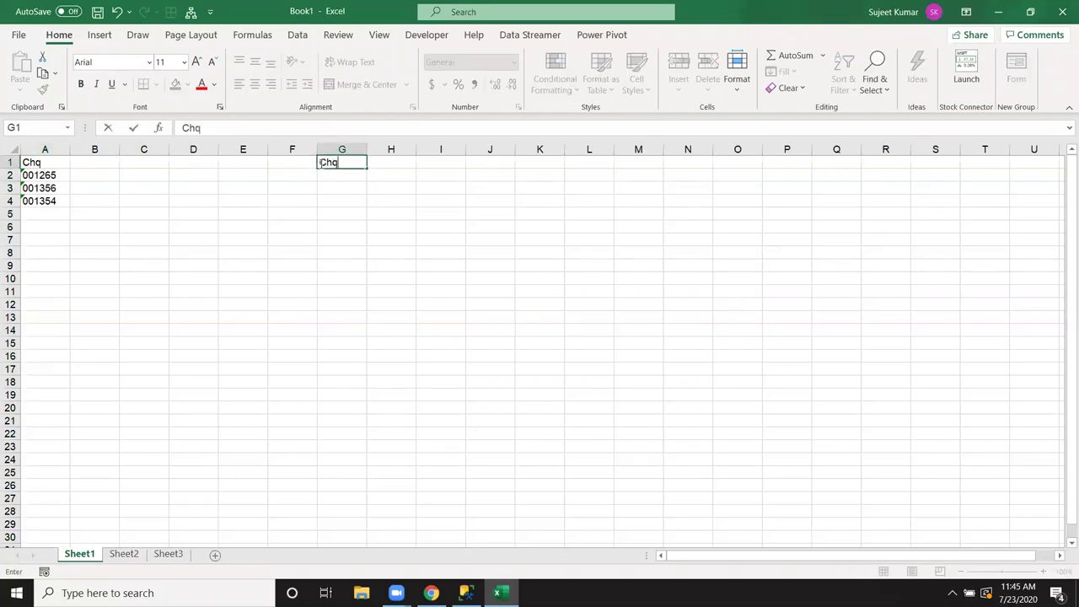
{"action": "key", "text": "Return"}
Step: Enter 135, 26852, 1245, 12656 and 2 in G2 through G6
{"action": "type", "text": "135"}
{"action": "key", "text": "Return"}
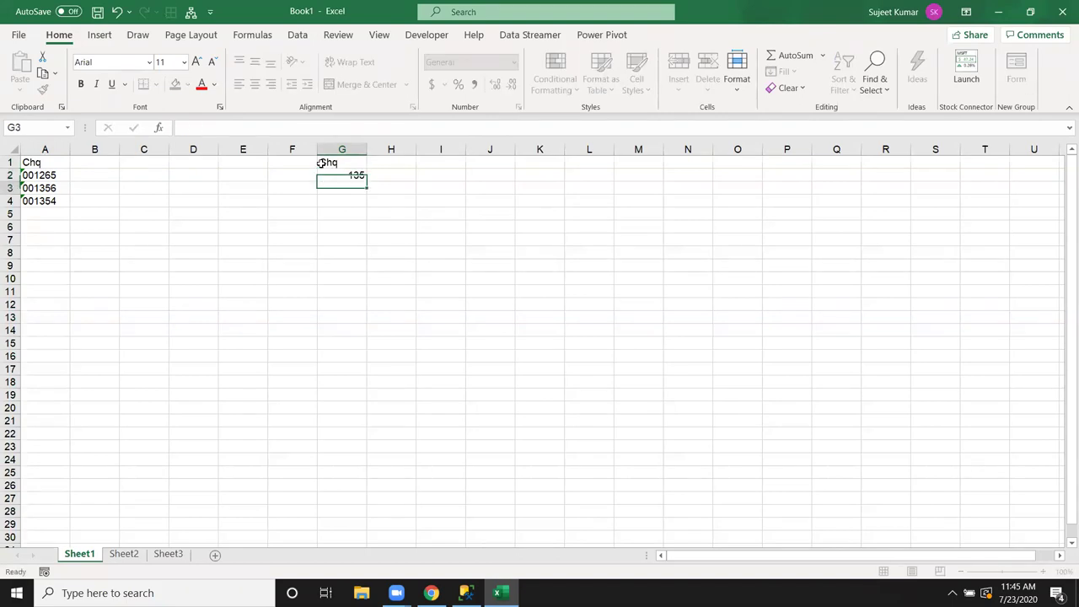
{"action": "type", "text": "26852"}
{"action": "key", "text": "Return"}
{"action": "type", "text": "1245"}
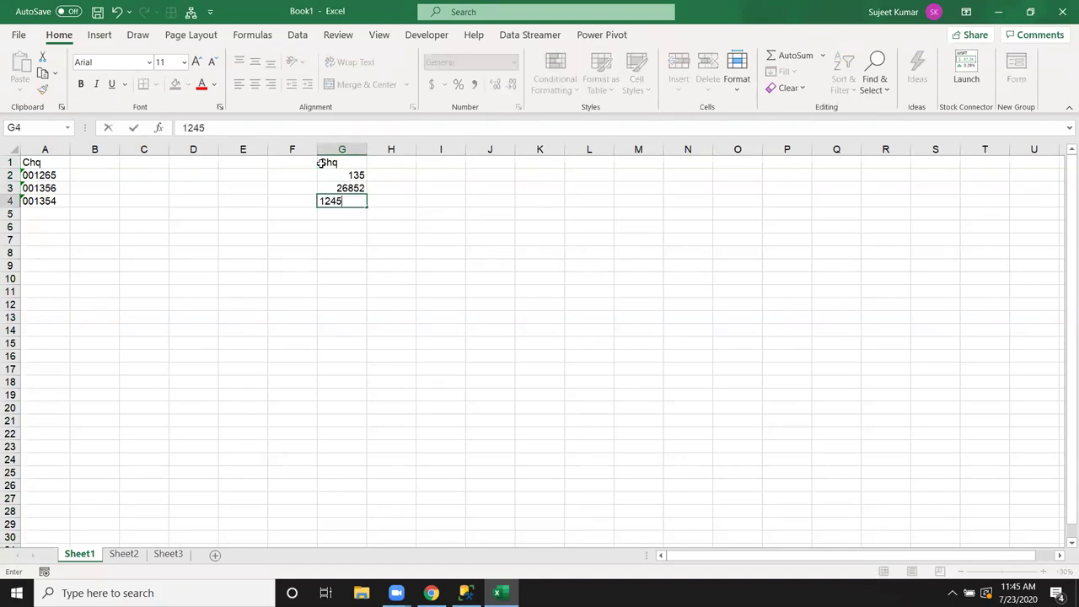
{"action": "key", "text": "Return"}
{"action": "type", "text": "12656"}
{"action": "key", "text": "Return"}
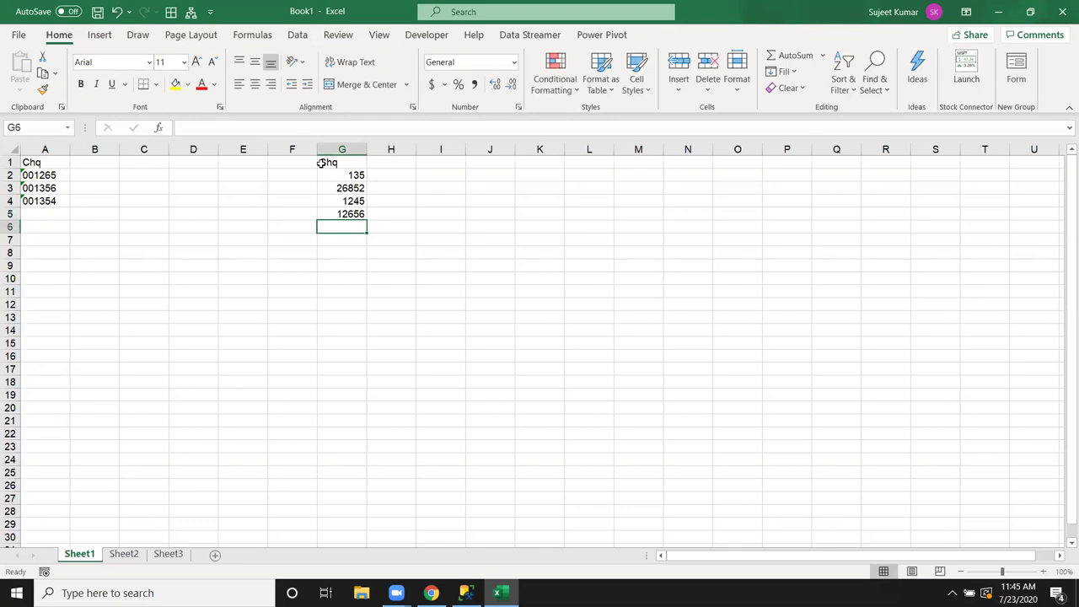
{"action": "type", "text": "2"}
{"action": "key", "text": "Return"}
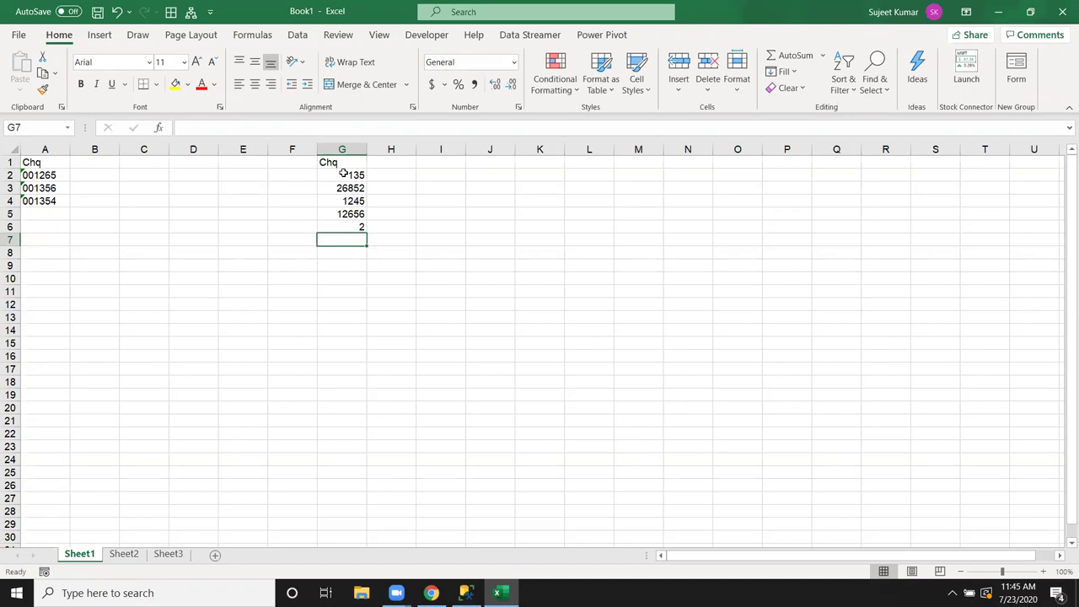
{"action": "left_click_drag", "start_coordinate": [343, 173], "coordinate": [337, 228]}
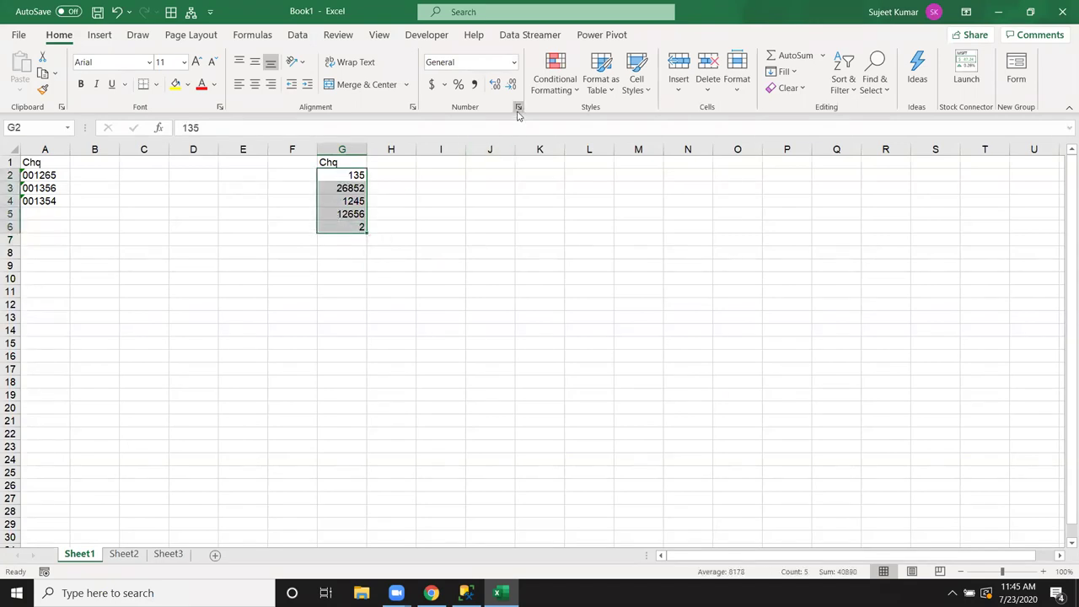
{"action": "left_click", "coordinate": [518, 109]}
{"action": "left_click", "coordinate": [405, 309]}
{"action": "double_click", "coordinate": [499, 247]}
{"action": "type", "text": "00000"}
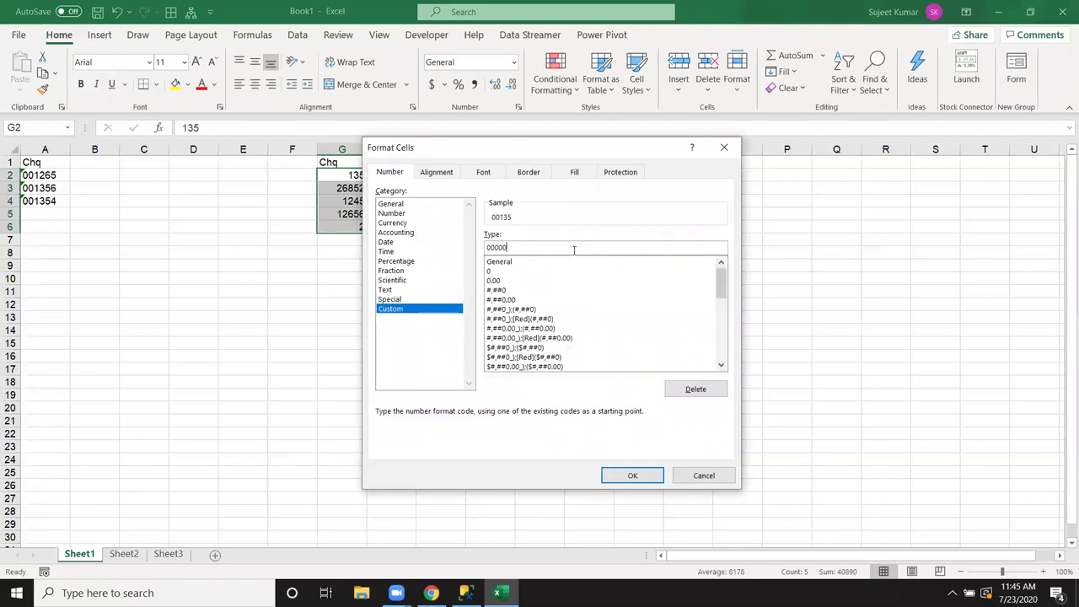
{"action": "type", "text": "0"}
{"action": "key", "text": "Return"}
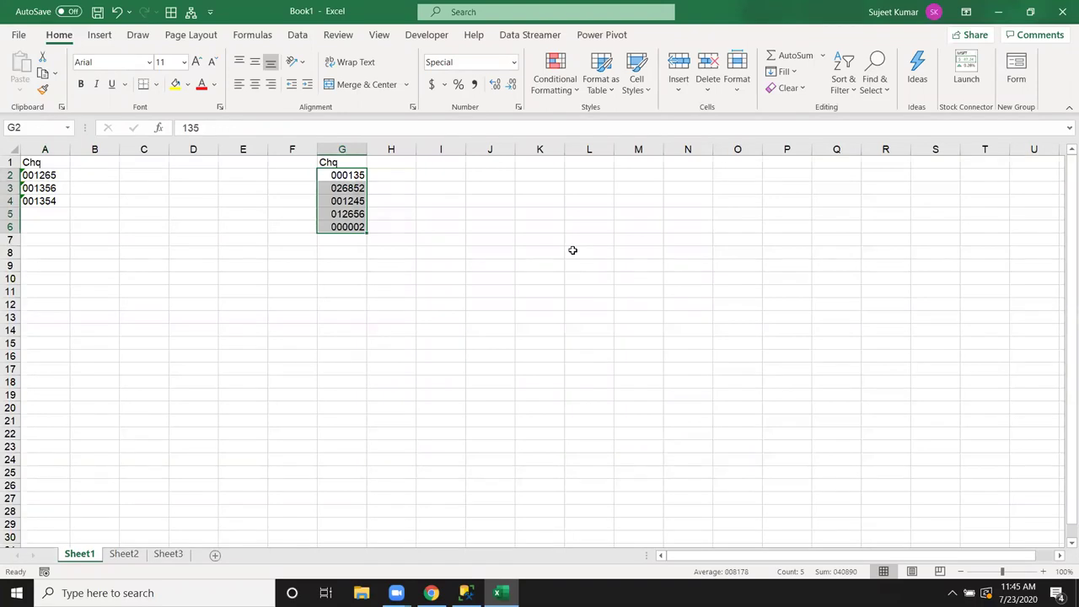
{"action": "key", "text": "ctrl+z"}
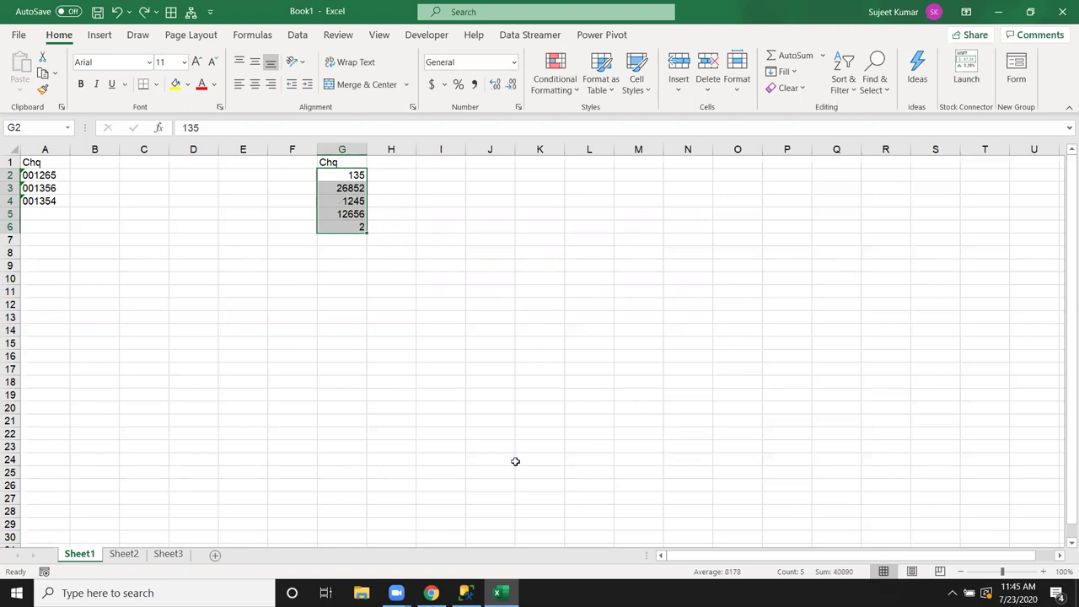
Step: Apply custom format 000000 to G2:G6 so values show as six digits, e.g. 000135
{"action": "left_click", "coordinate": [519, 108]}
{"action": "left_click", "coordinate": [420, 307]}
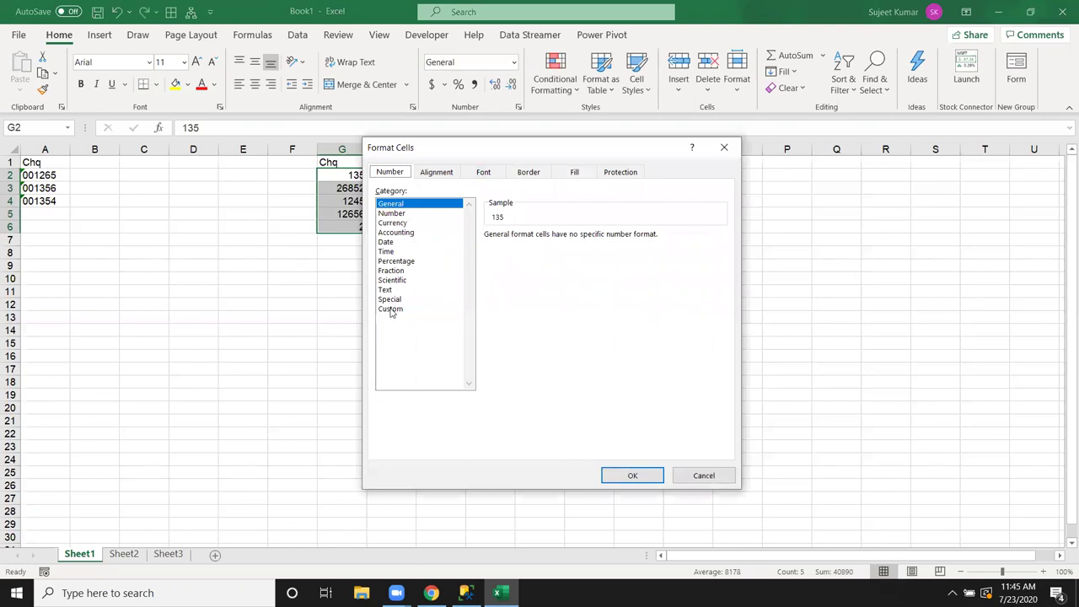
{"action": "double_click", "coordinate": [498, 248]}
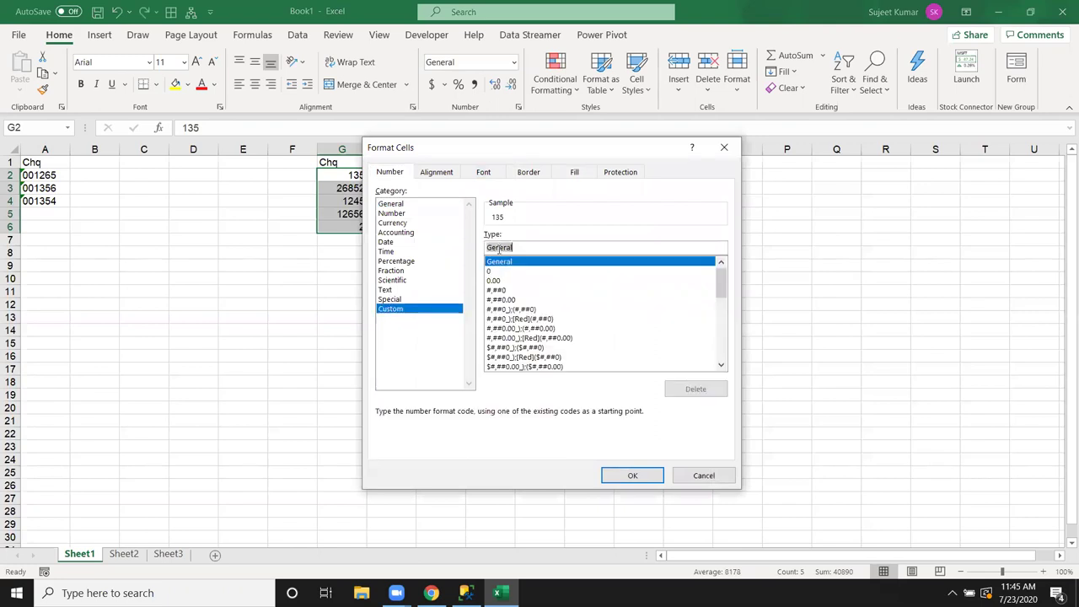
{"action": "type", "text": "000000"}
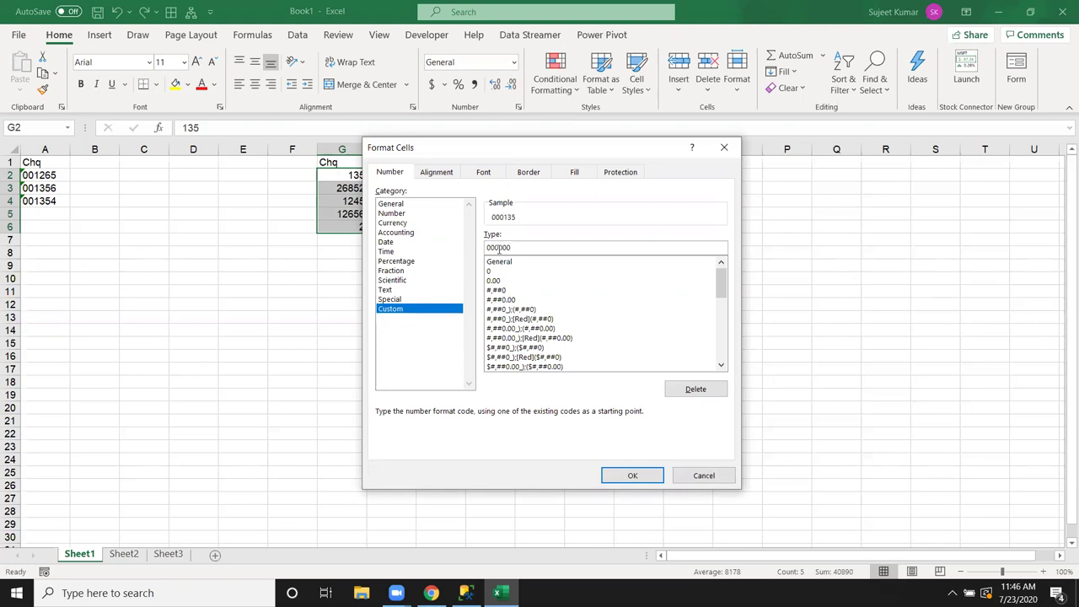
{"action": "key", "text": "Return"}
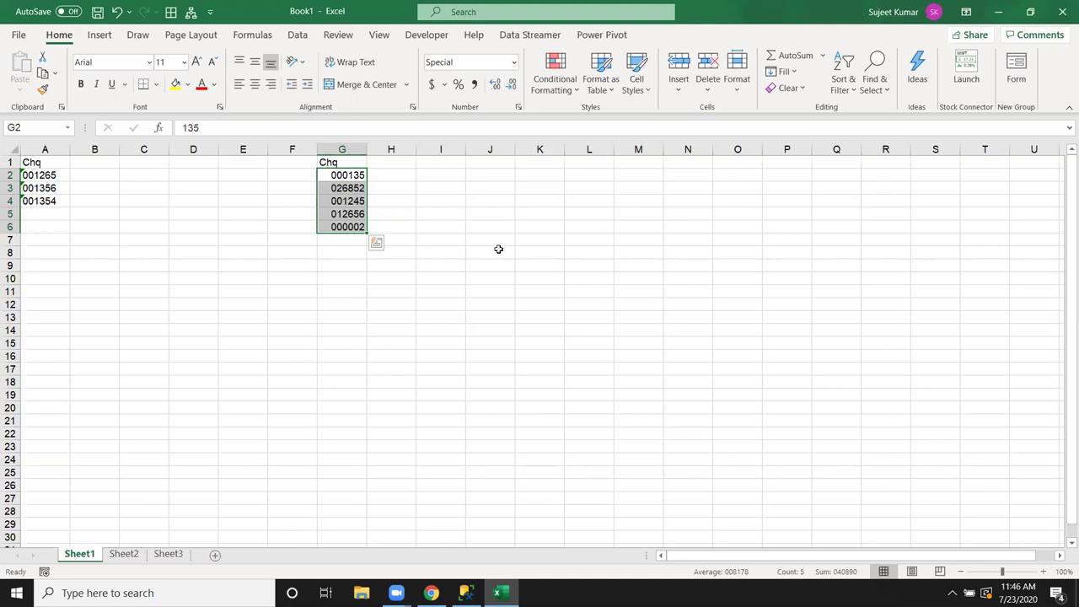
{"action": "key", "text": "Down"}
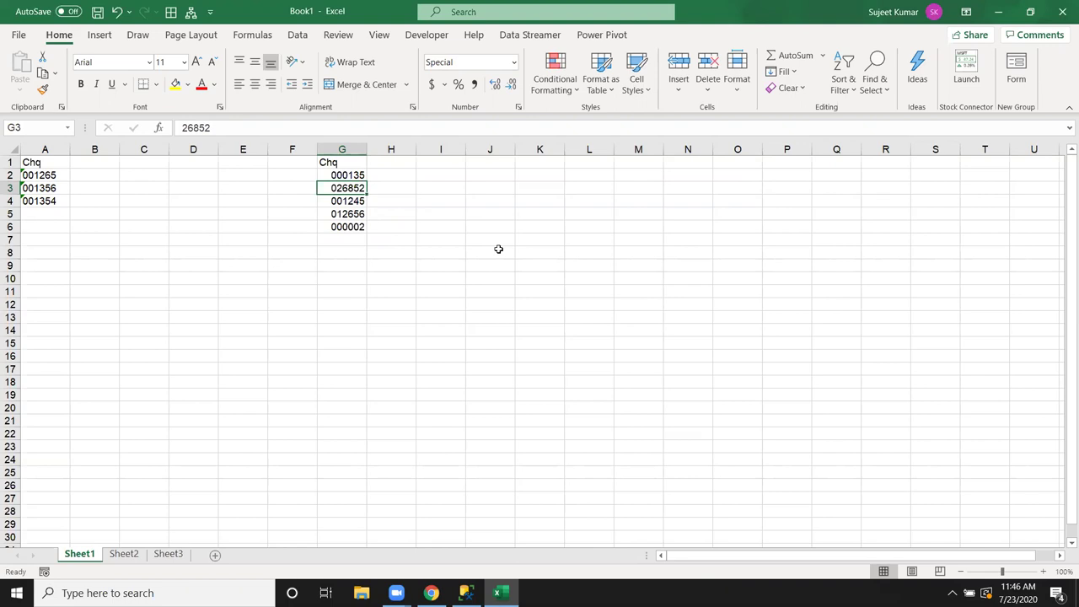
{"action": "key", "text": "Up"}
{"action": "key", "text": "F2"}
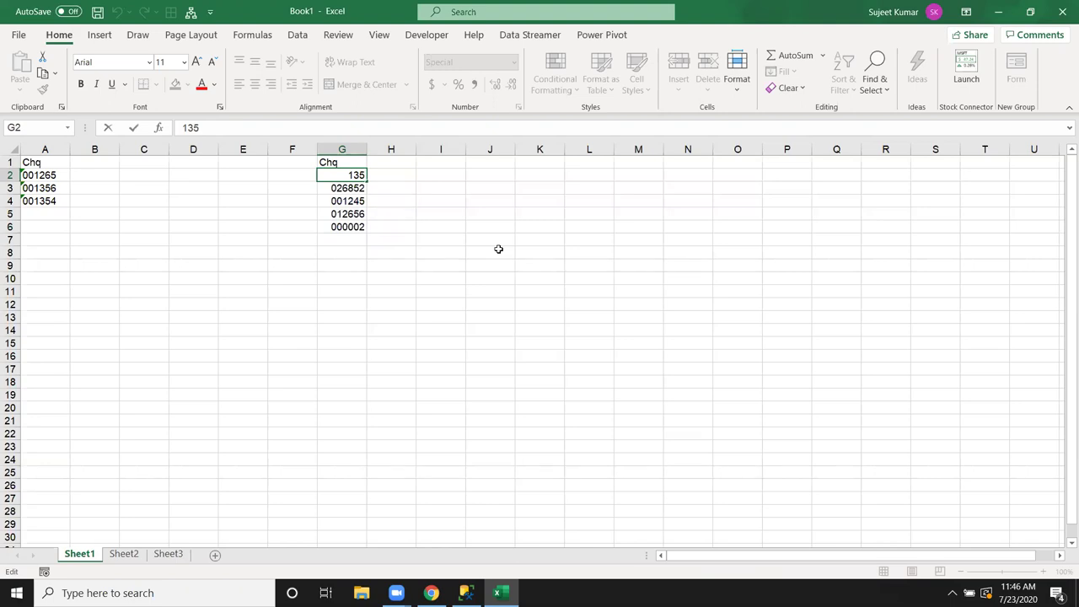
{"action": "key", "text": "Return"}
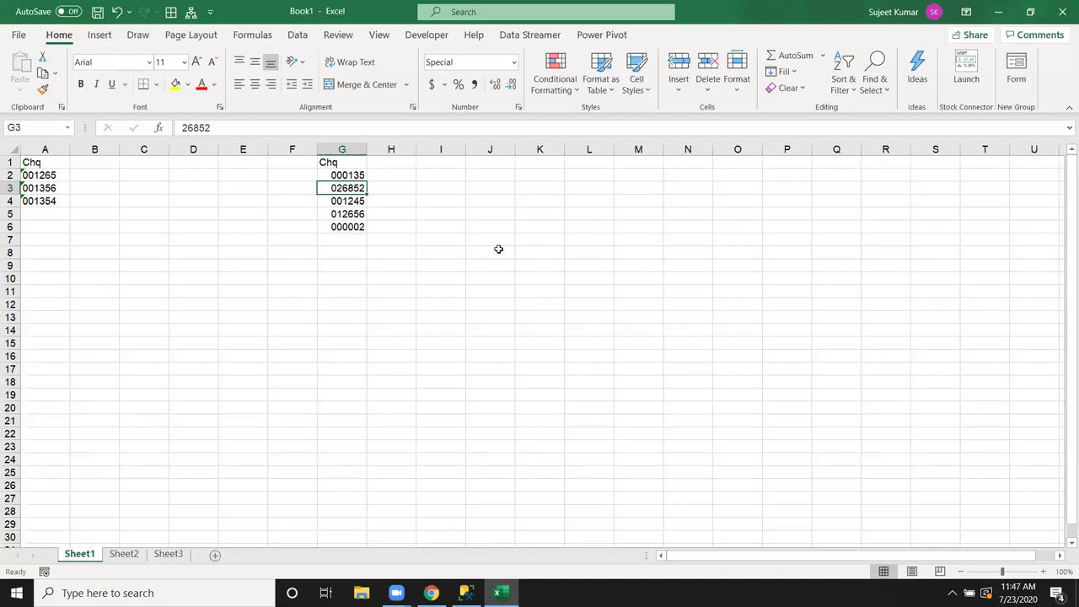
Step: Enter '000135 as text in J2 and ignore its number-stored-as-text warning
{"action": "key", "text": "Up"}
{"action": "key", "text": "Right"}
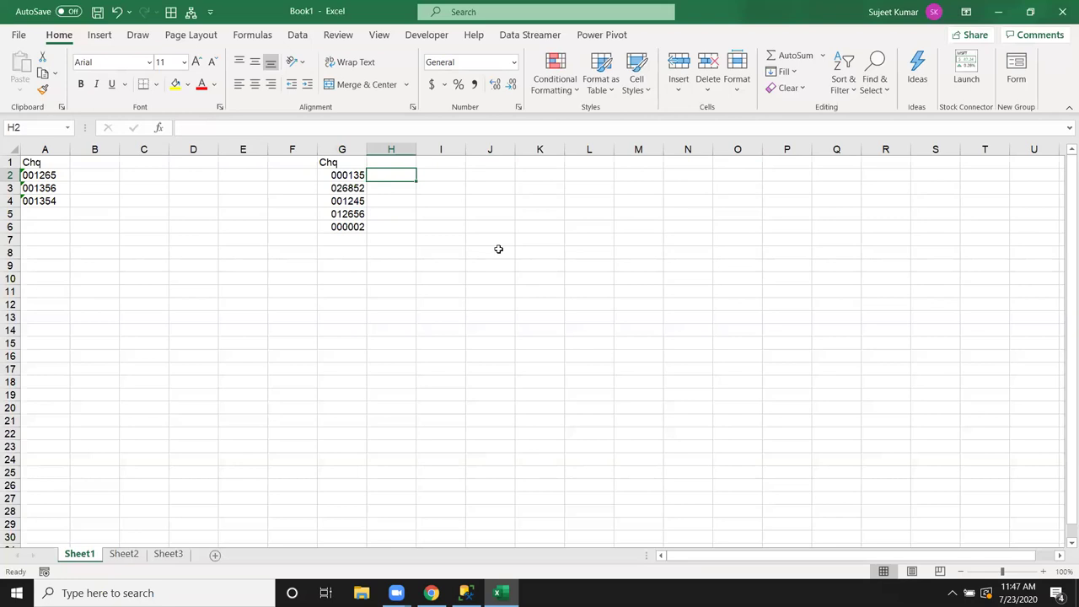
{"action": "key", "text": "Right"}
{"action": "key", "text": "Right"}
{"action": "type", "text": "'"}
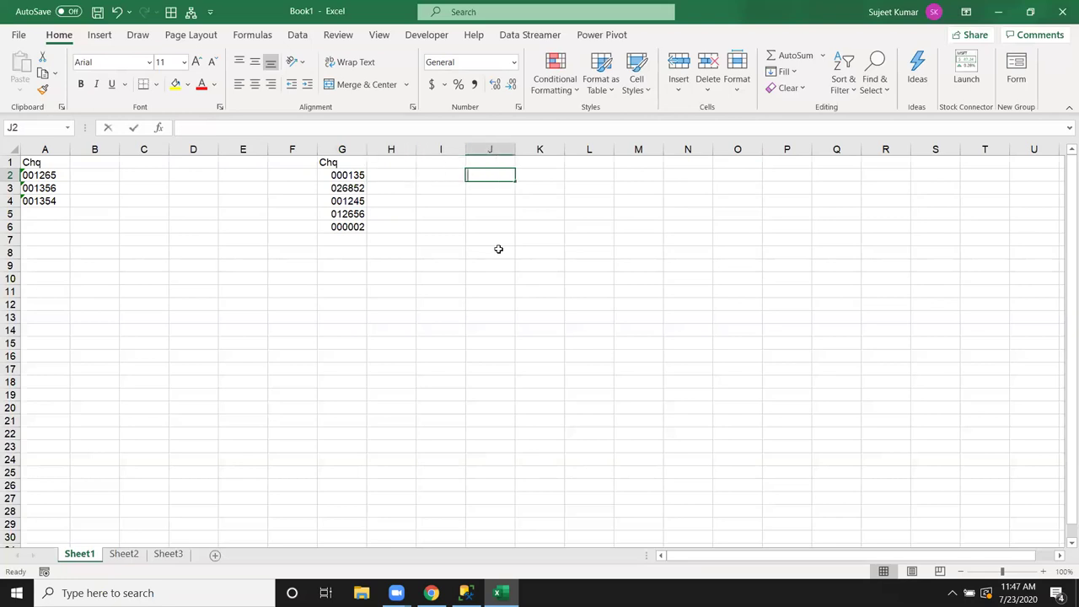
{"action": "type", "text": "000"}
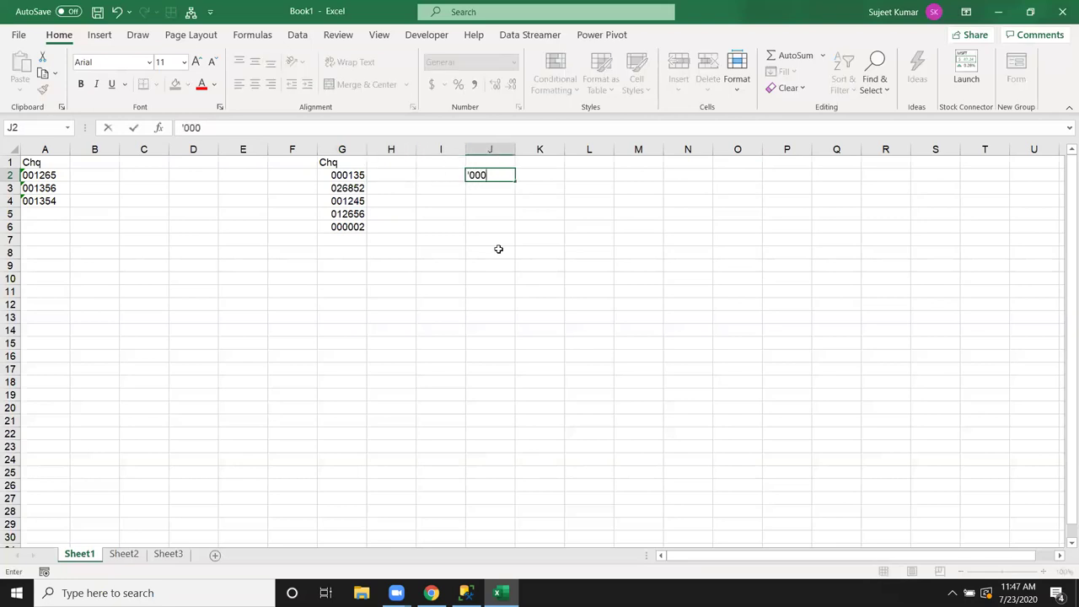
{"action": "type", "text": "135"}
{"action": "key", "text": "Return"}
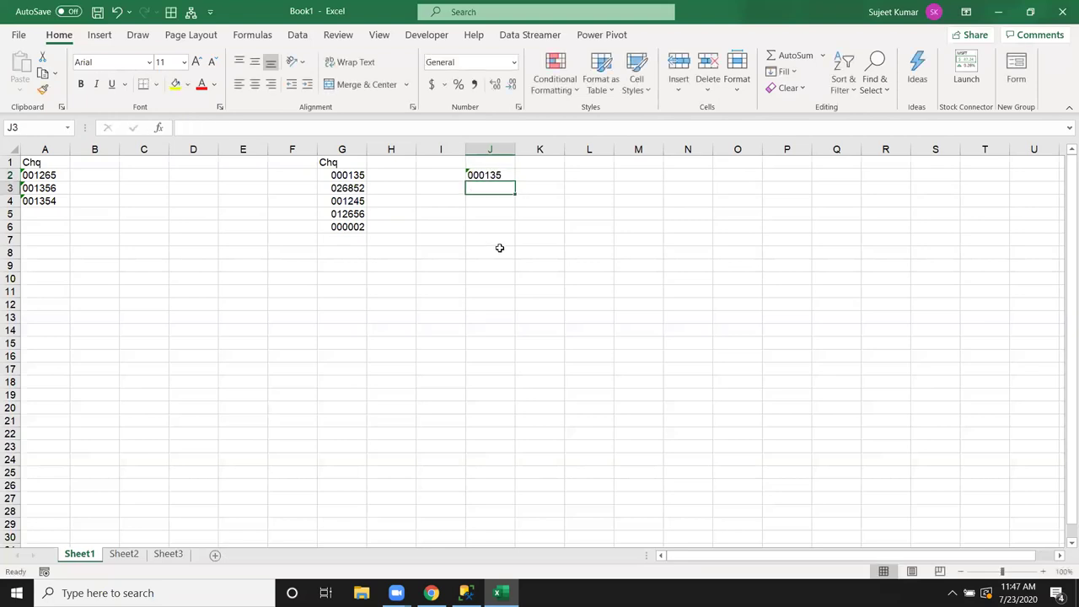
{"action": "left_click", "coordinate": [479, 175]}
{"action": "left_click", "coordinate": [450, 175]}
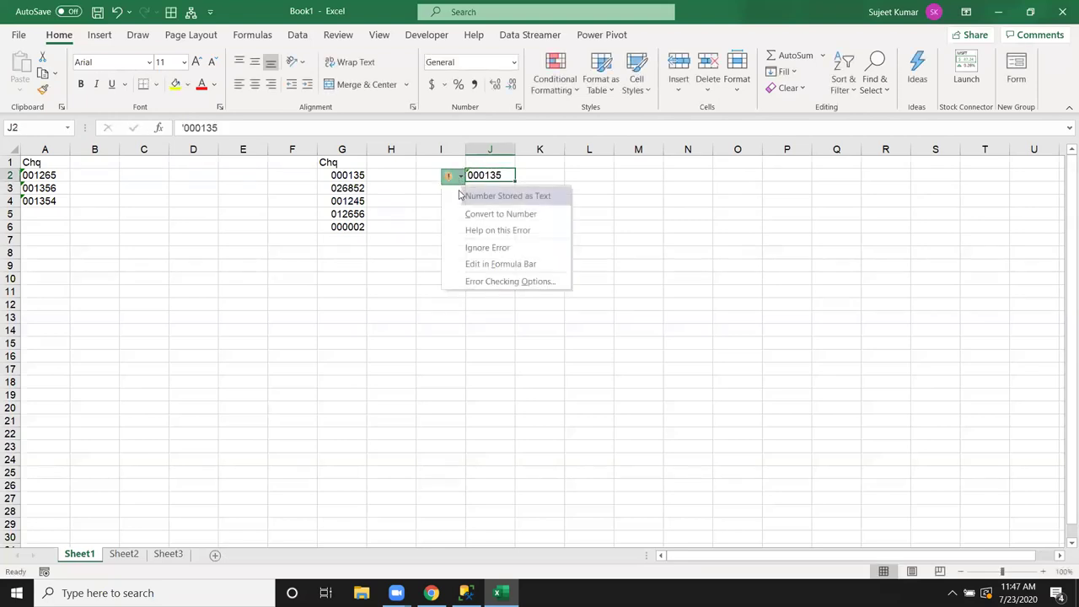
{"action": "left_click", "coordinate": [477, 247]}
Step: Move to I4 and begin a comparison formula
{"action": "left_click", "coordinate": [426, 254]}
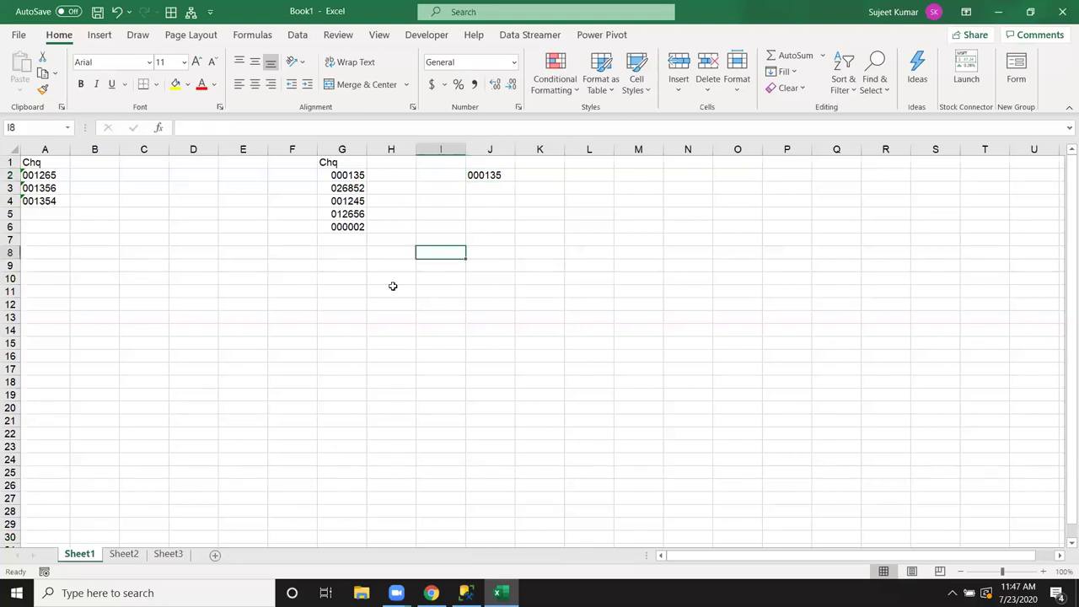
{"action": "key", "text": "Up"}
{"action": "key", "text": "Up"}
{"action": "key", "text": "Up"}
{"action": "key", "text": "Up"}
{"action": "type", "text": "="}
Step: Complete the formula =G2=J2 in I4, which returns FALSE
{"action": "key", "text": "Up"}
{"action": "key", "text": "Up"}
{"action": "key", "text": "Left"}
{"action": "key", "text": "Left"}
{"action": "type", "text": "="}
{"action": "key", "text": "Right"}
{"action": "key", "text": "Up"}
{"action": "key", "text": "Up"}
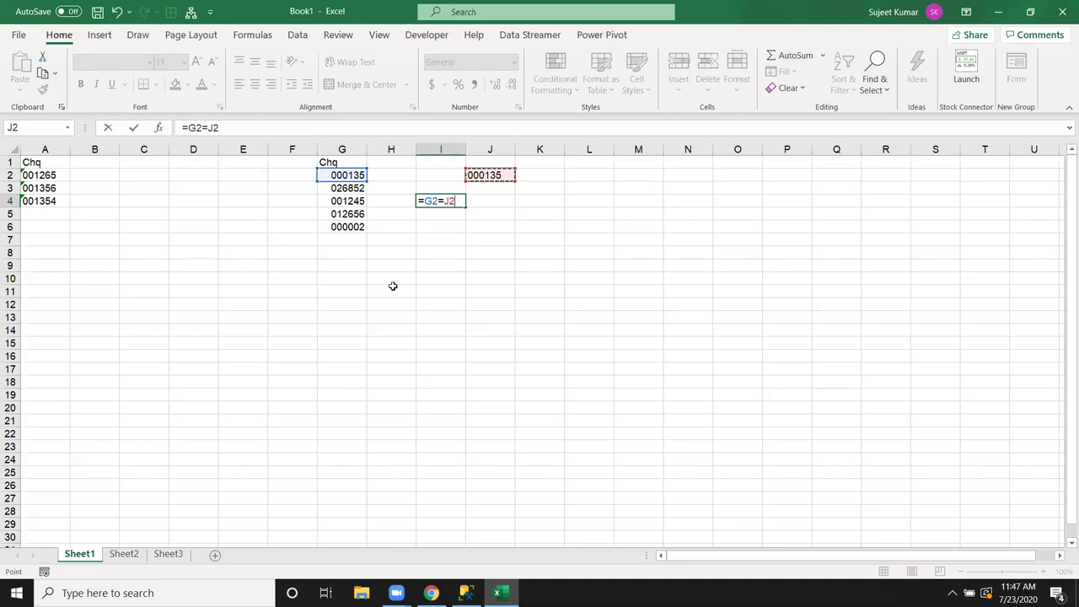
{"action": "key", "text": "Return"}
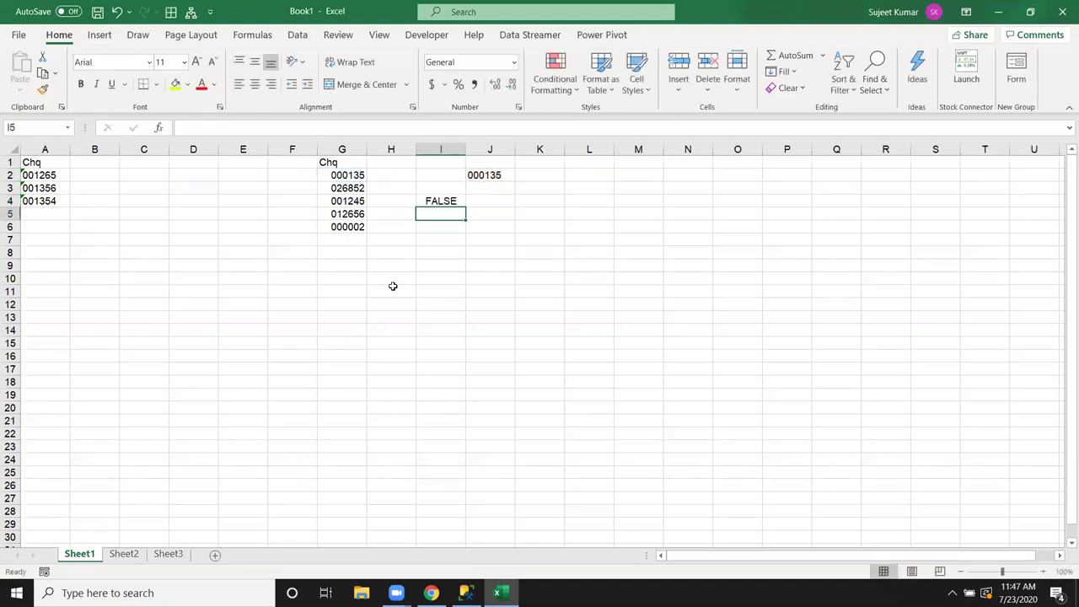
Step: Inspect the stored contents of G2 and J2 without changing them
{"action": "double_click", "coordinate": [345, 176]}
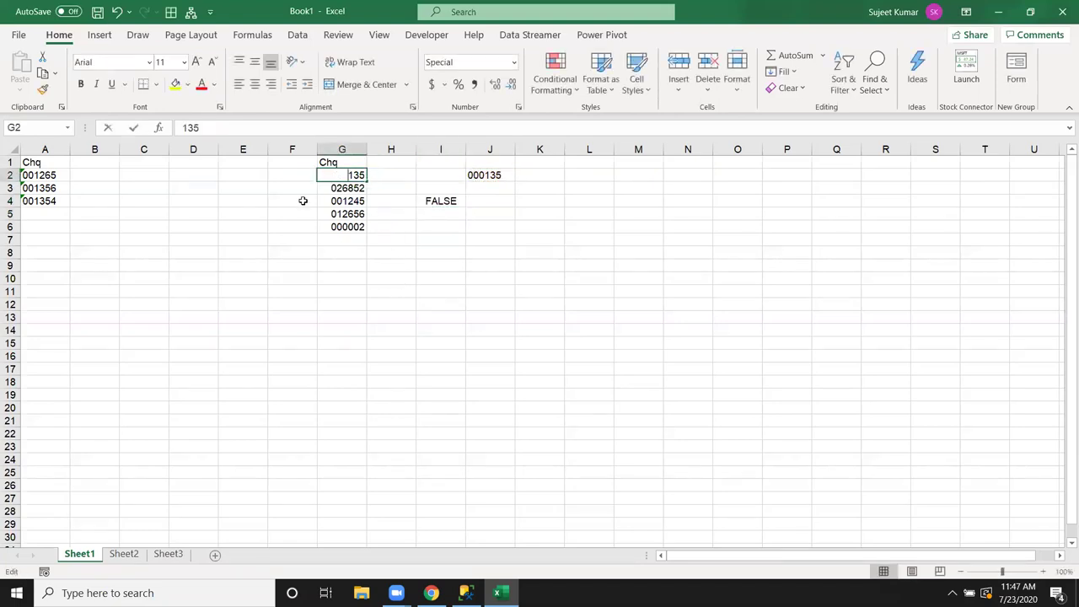
{"action": "key", "text": "Escape"}
{"action": "double_click", "coordinate": [494, 175]}
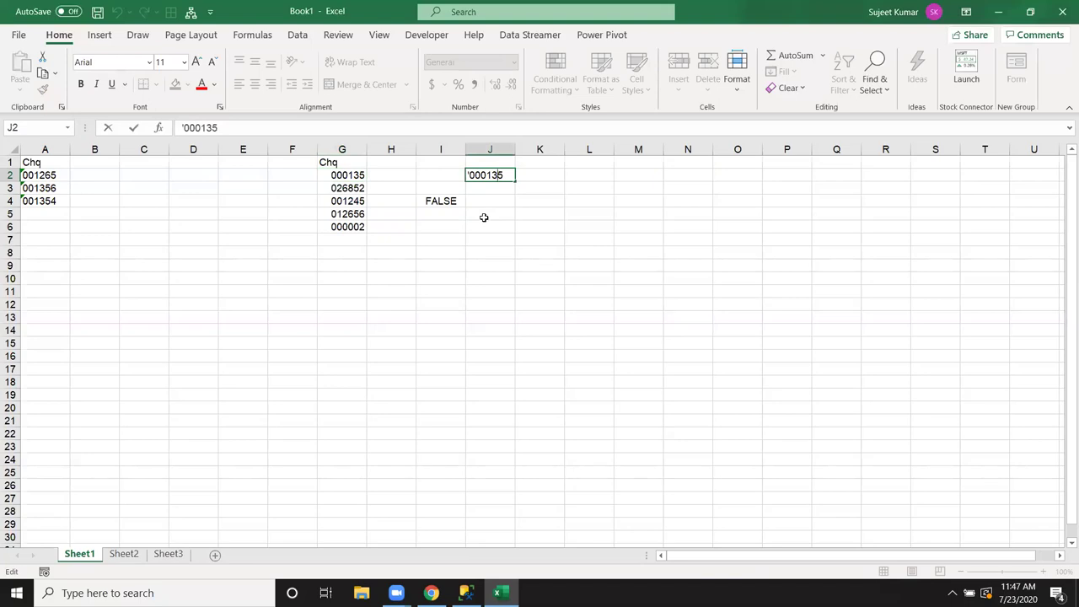
{"action": "key", "text": "Escape"}
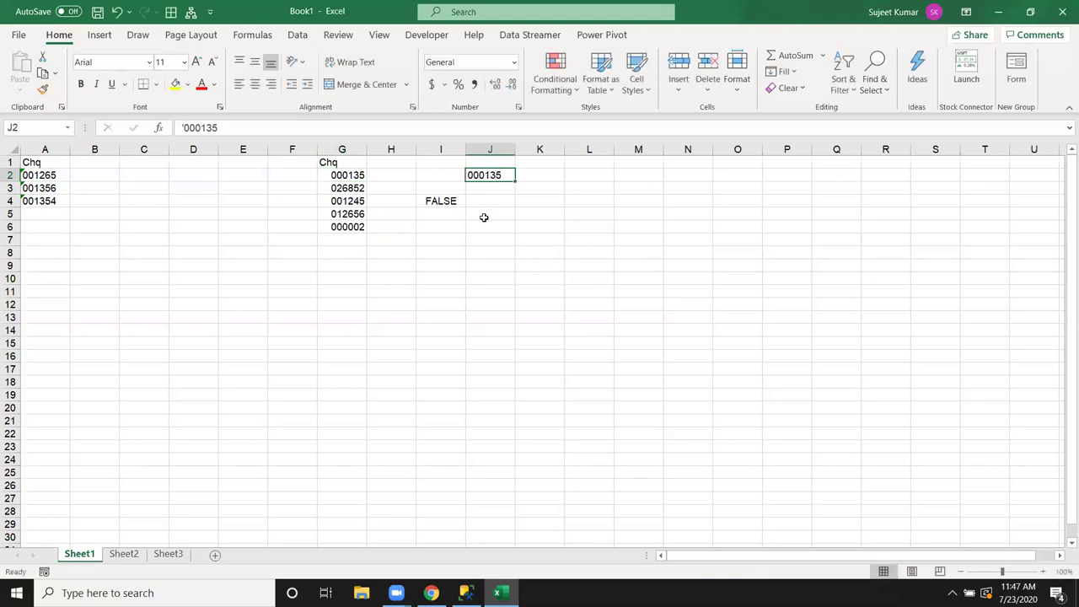
{"action": "left_click", "coordinate": [384, 179]}
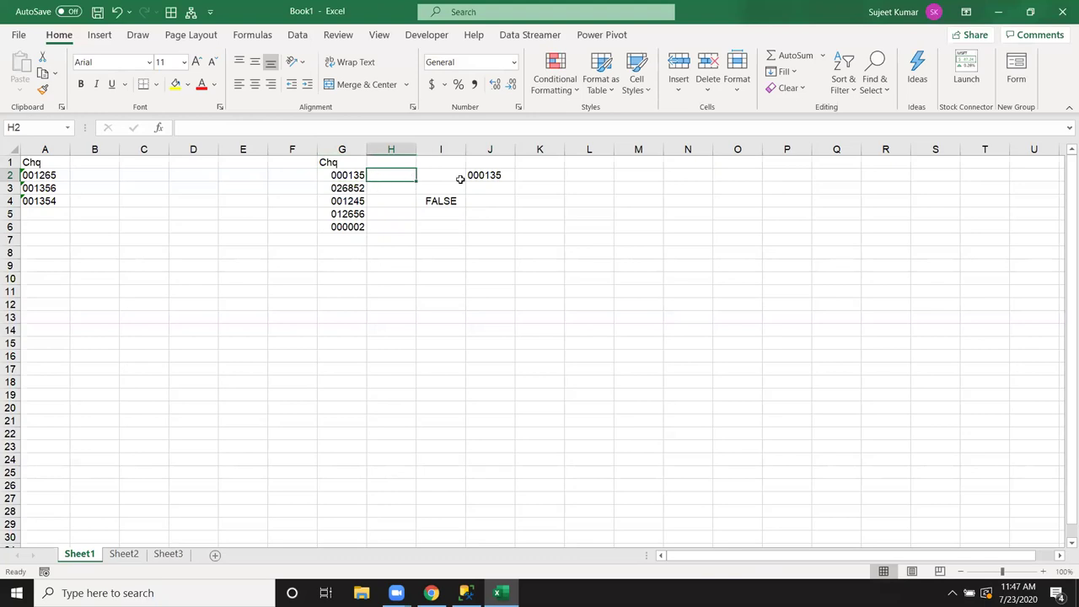
Step: Enter =TEXT(G2,"000000") in H2 and fill it down to H6
{"action": "type", "text": "="}
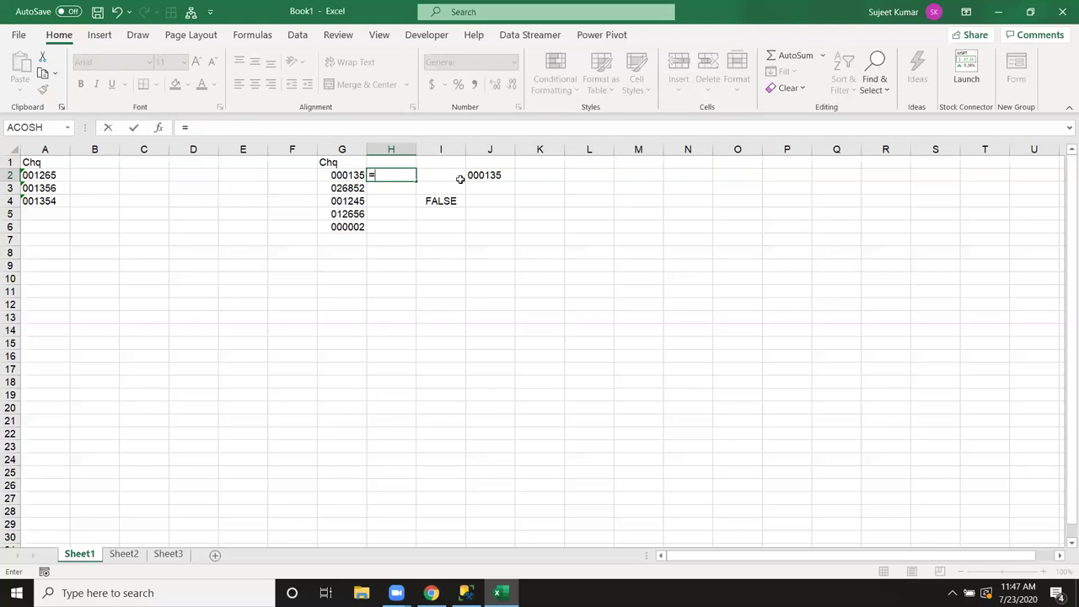
{"action": "type", "text": "tex"}
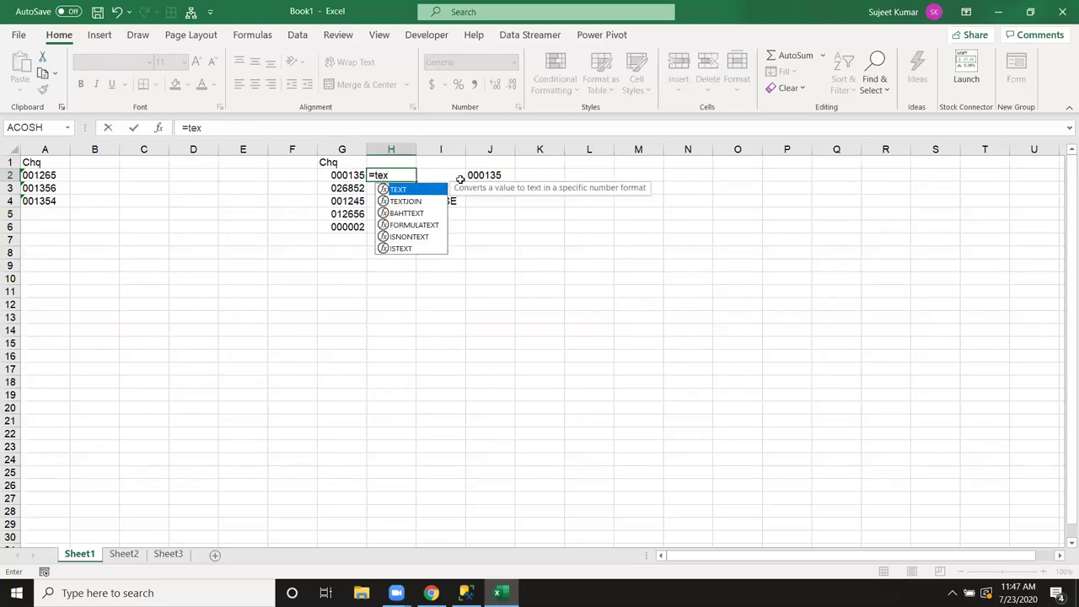
{"action": "key", "text": "Tab"}
{"action": "key", "text": "Left"}
{"action": "type", "text": ","}
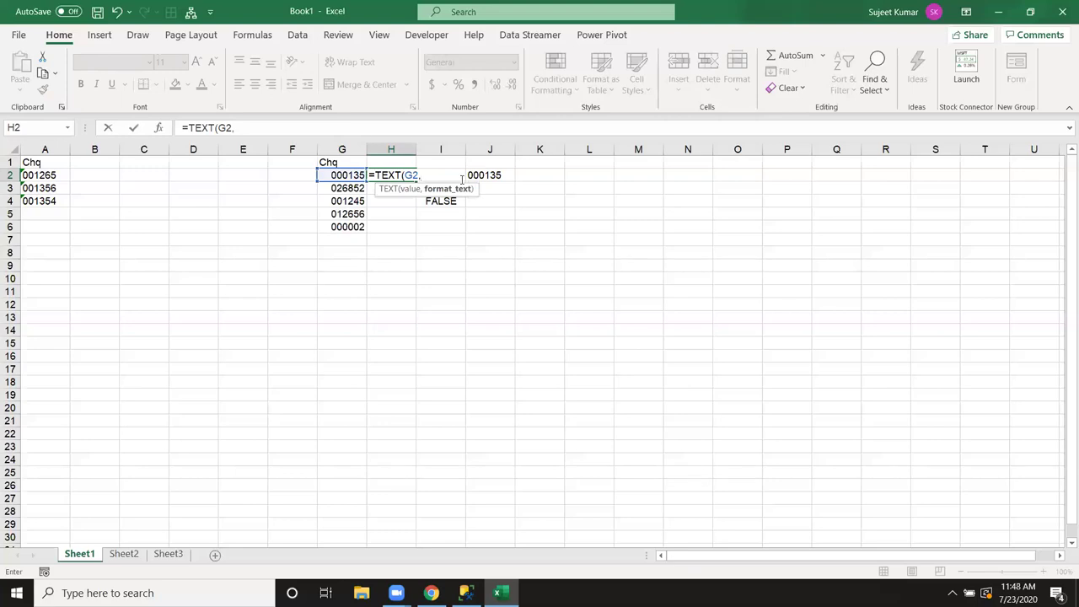
{"action": "type", "text": "\"00000"}
{"action": "type", "text": "0\""}
{"action": "type", "text": ")"}
{"action": "key", "text": "Return"}
{"action": "key", "text": "Up"}
{"action": "double_click", "coordinate": [417, 181]}
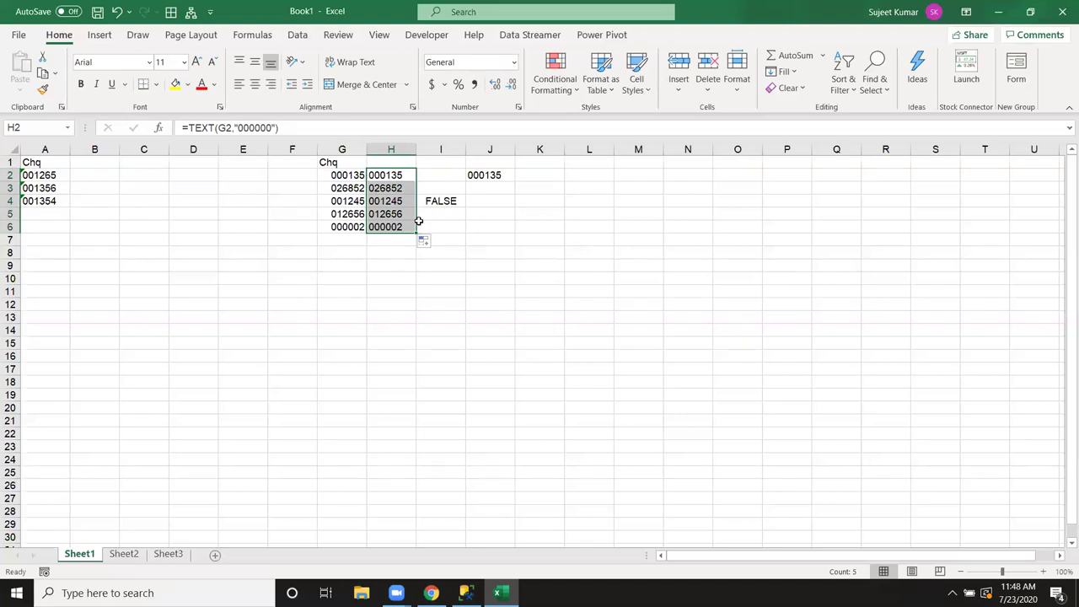
{"action": "left_click", "coordinate": [393, 202]}
{"action": "left_click", "coordinate": [391, 214]}
{"action": "left_click", "coordinate": [390, 226]}
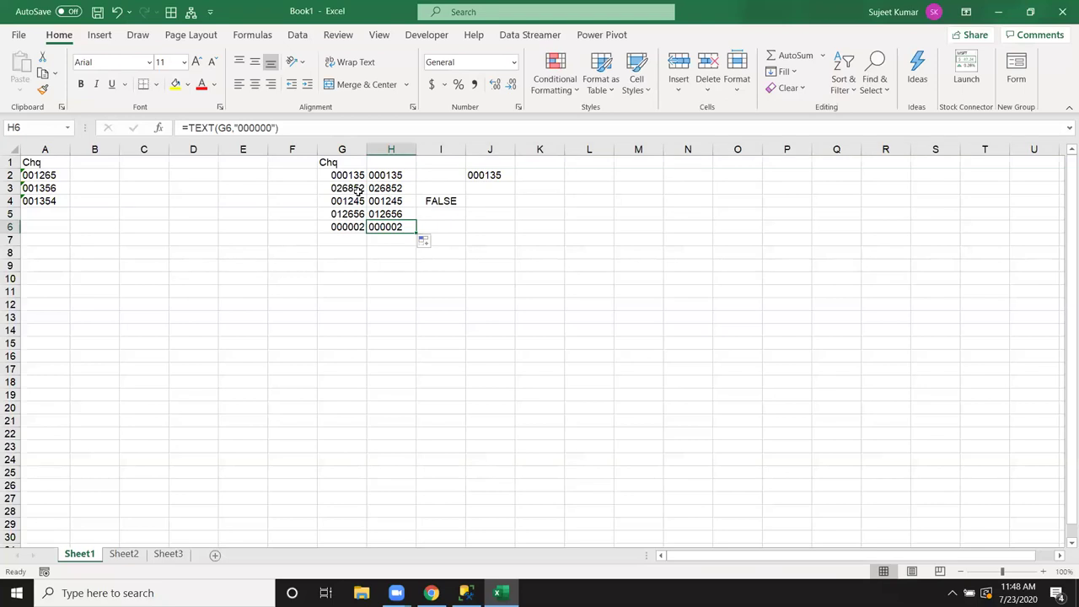
Step: Enter =H2=J2 in I6, which returns TRUE
{"action": "left_click", "coordinate": [452, 224]}
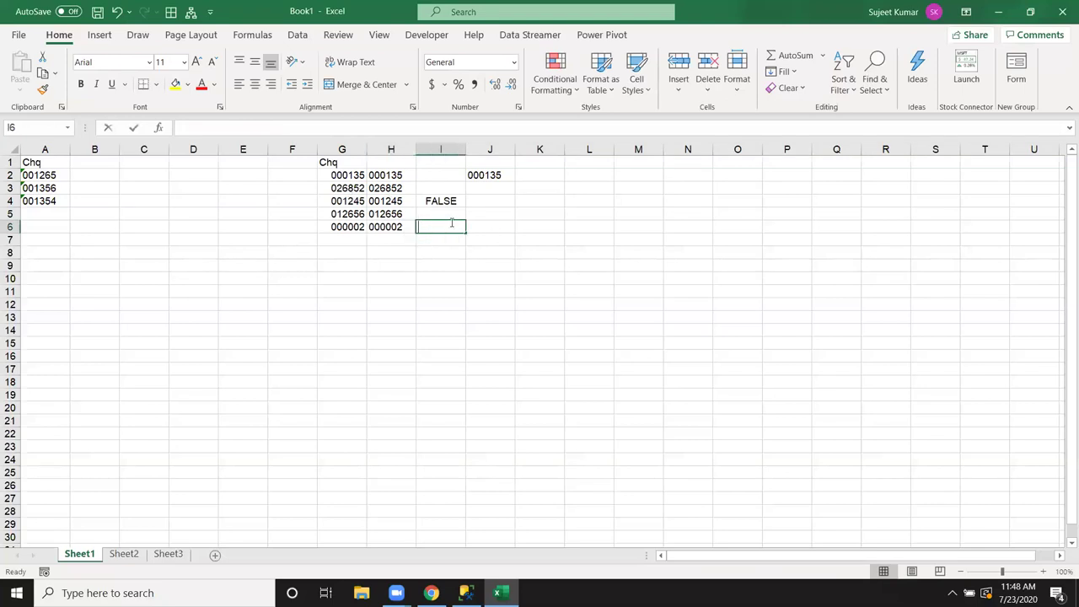
{"action": "type", "text": "="}
{"action": "left_click", "coordinate": [385, 175]}
{"action": "type", "text": "="}
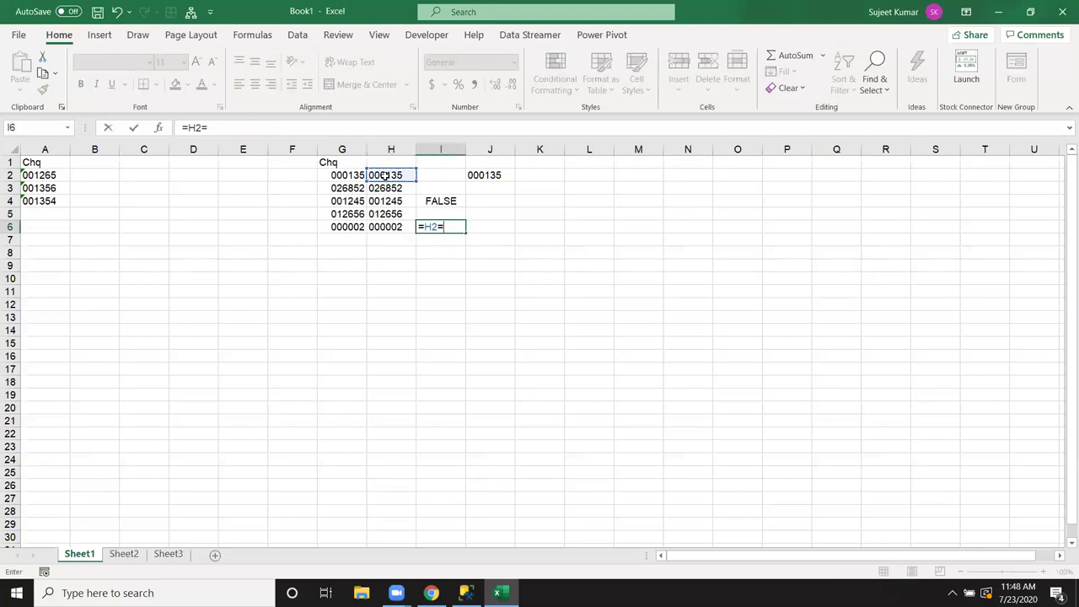
{"action": "left_click", "coordinate": [486, 174]}
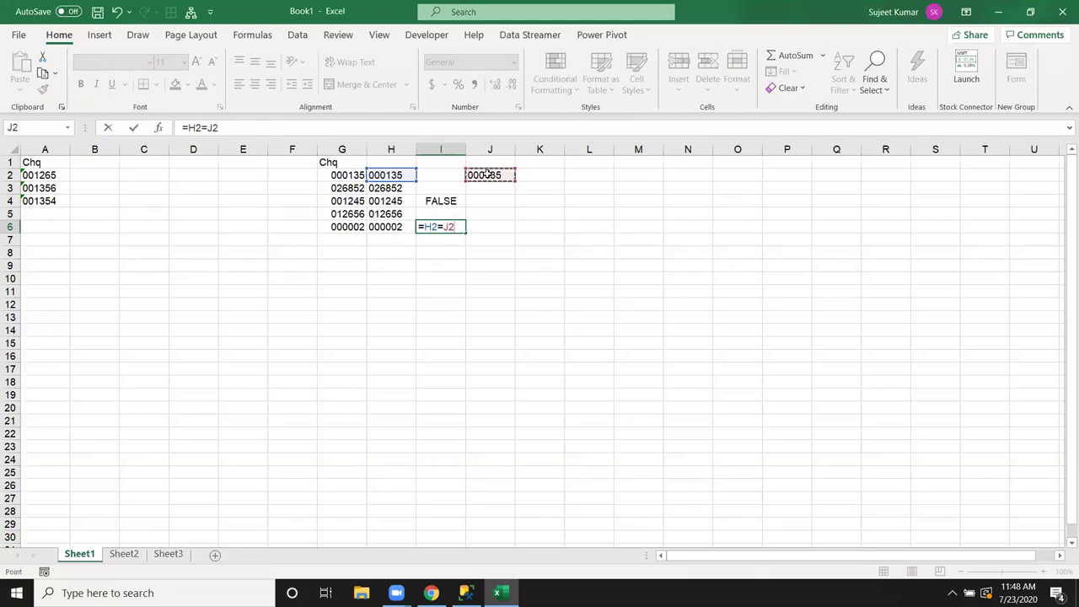
{"action": "key", "text": "Return"}
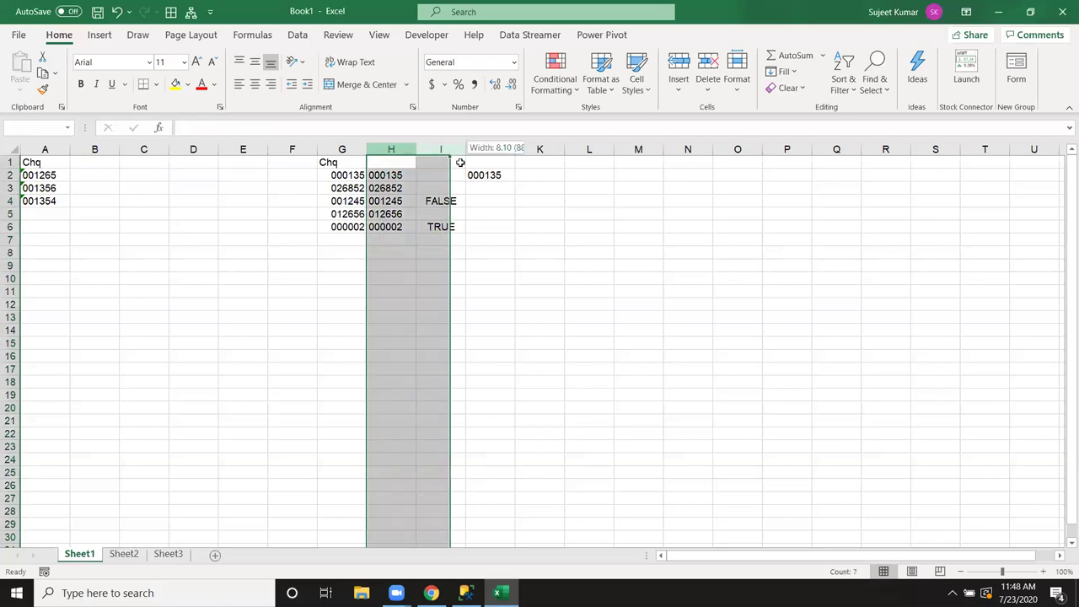
Step: Clear the contents of helper columns H through J
{"action": "left_click_drag", "start_coordinate": [376, 156], "coordinate": [474, 170]}
{"action": "key", "text": "Delete"}
{"action": "key", "text": "Up"}
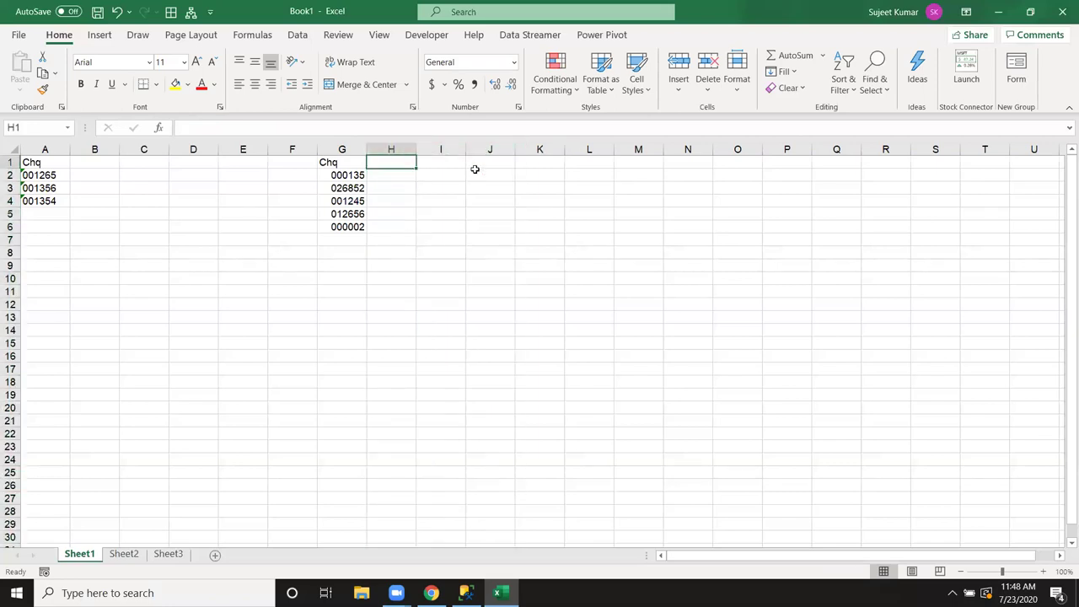
Step: Add a Mobile heading in I1 and enter a +91 mobile number in I2
{"action": "key", "text": "Right"}
{"action": "type", "text": "Mob"}
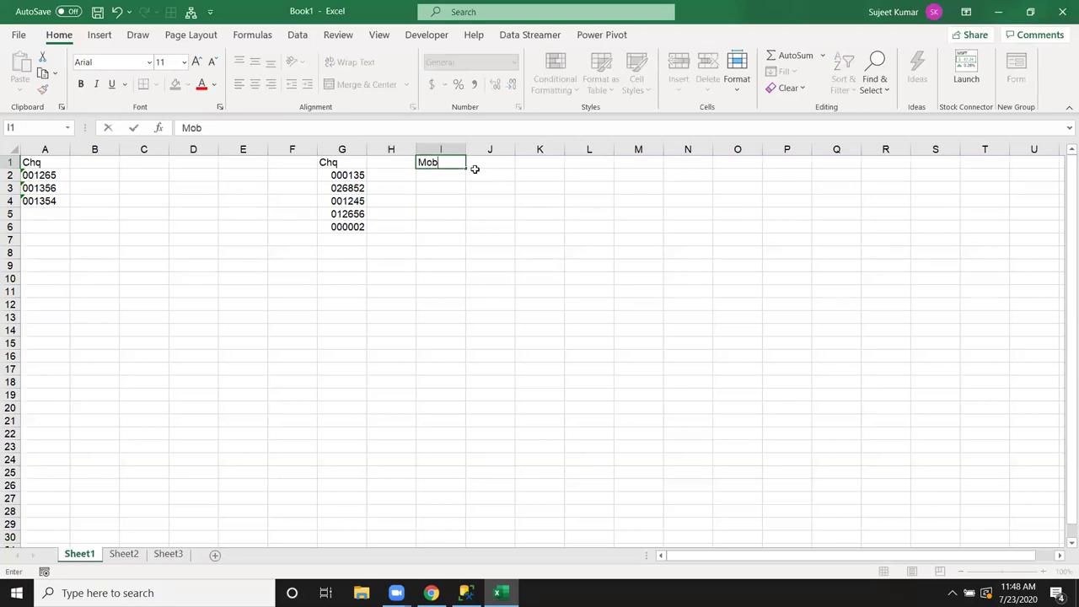
{"action": "type", "text": "ile"}
{"action": "key", "text": "Return"}
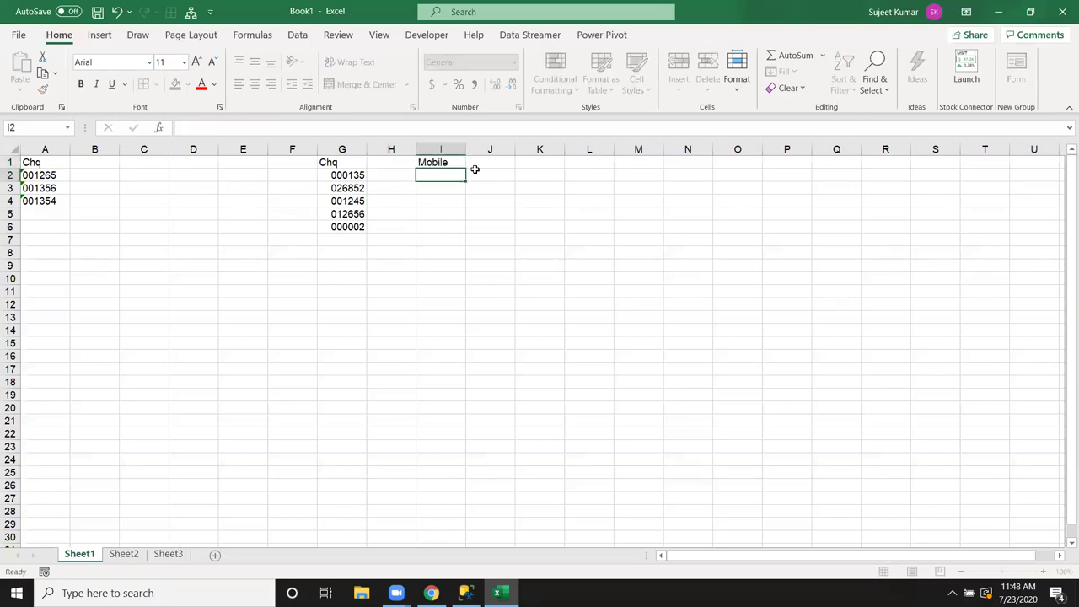
{"action": "key", "text": "Return"}
{"action": "key", "text": "Return"}
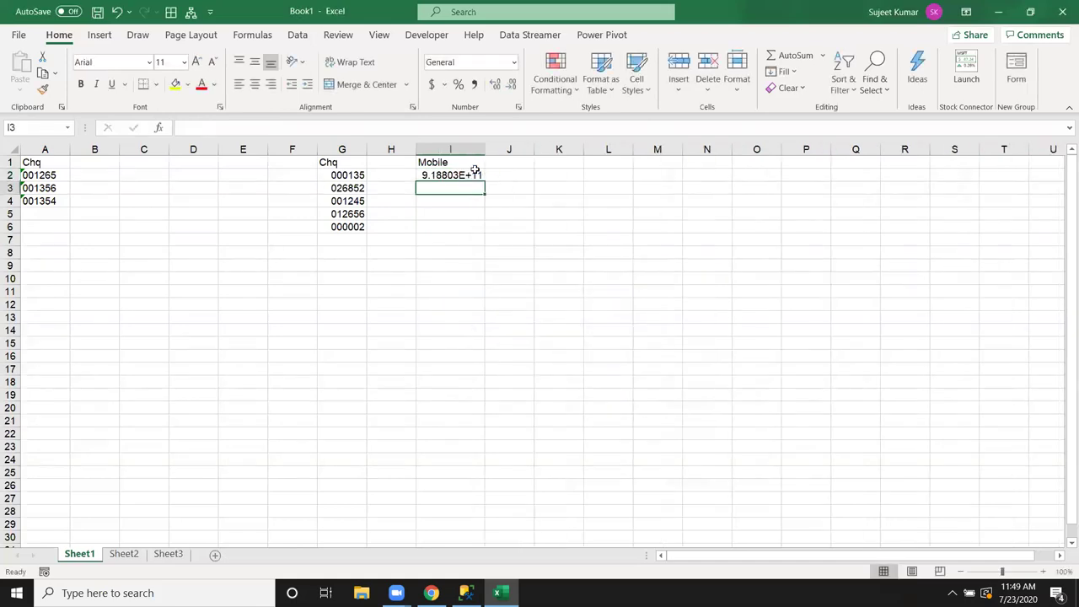
{"action": "left_click", "coordinate": [475, 171]}
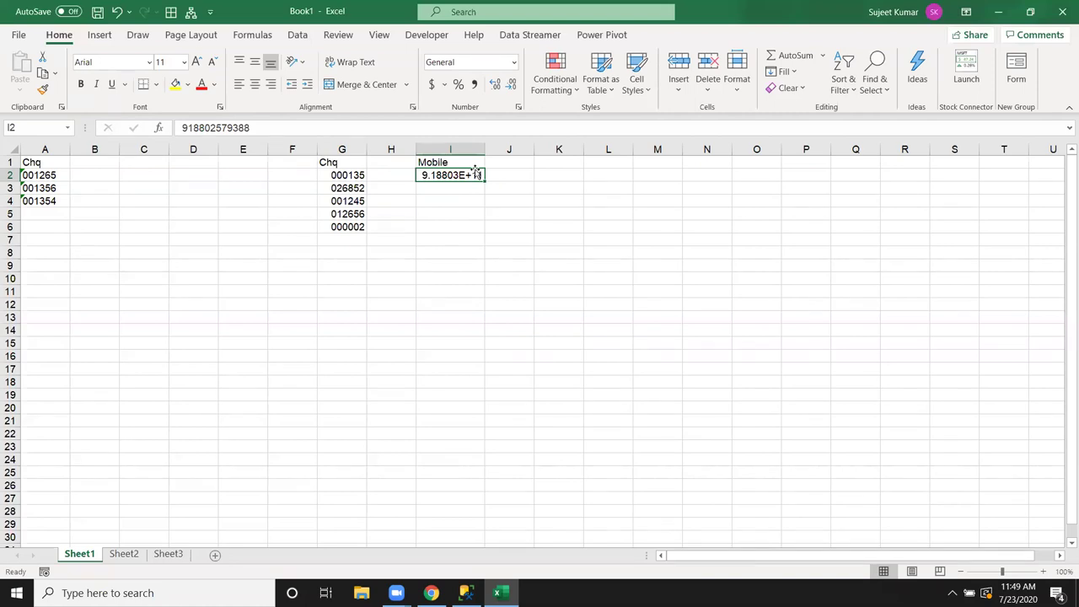
Step: Re-enter the 10-digit mobile number in I2 and fill it down to I6
{"action": "key", "text": "Delete"}
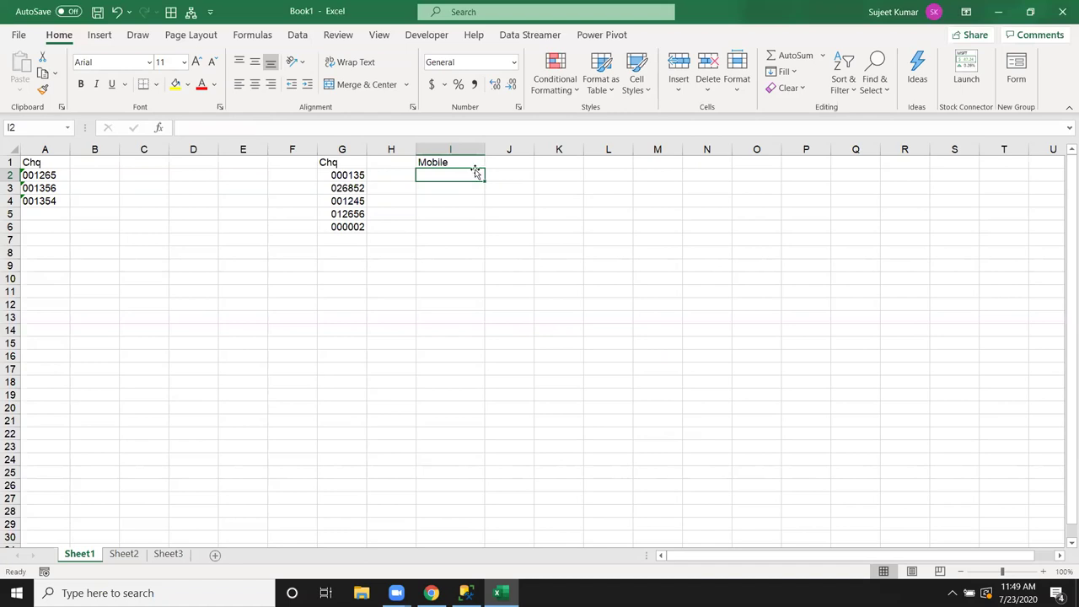
{"action": "key", "text": "Return"}
{"action": "left_click_drag", "start_coordinate": [460, 177], "coordinate": [460, 226]}
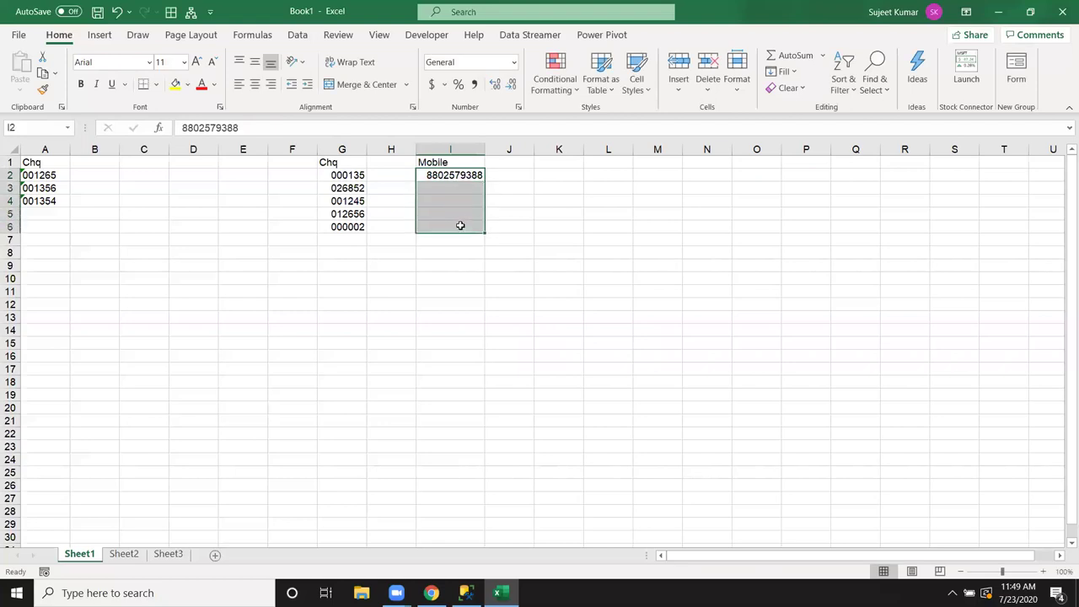
{"action": "key", "text": "ctrl+d"}
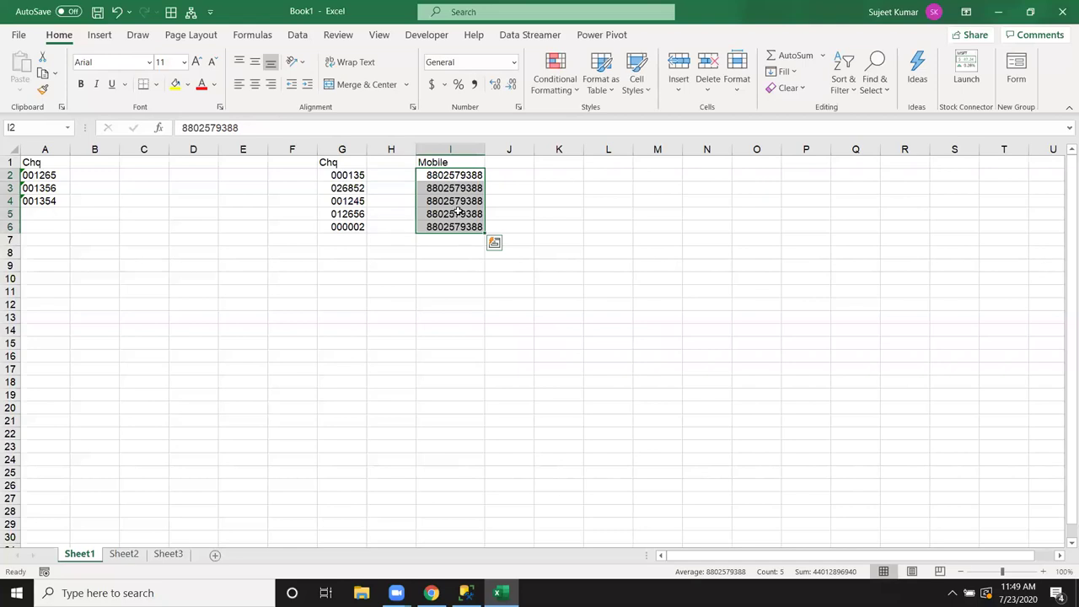
{"action": "right_click", "coordinate": [458, 213]}
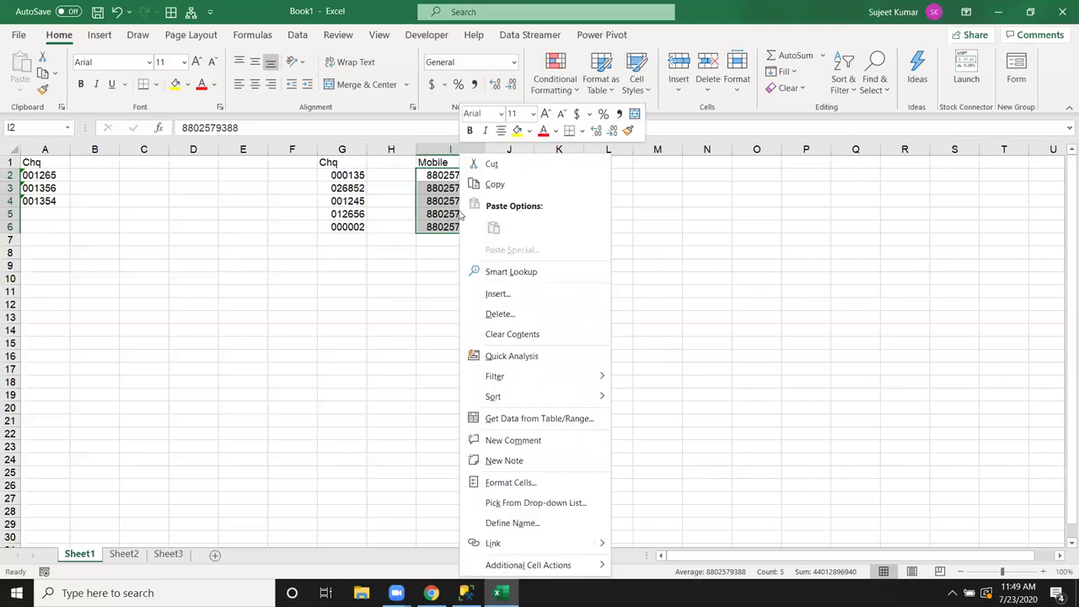
{"action": "left_click", "coordinate": [531, 485]}
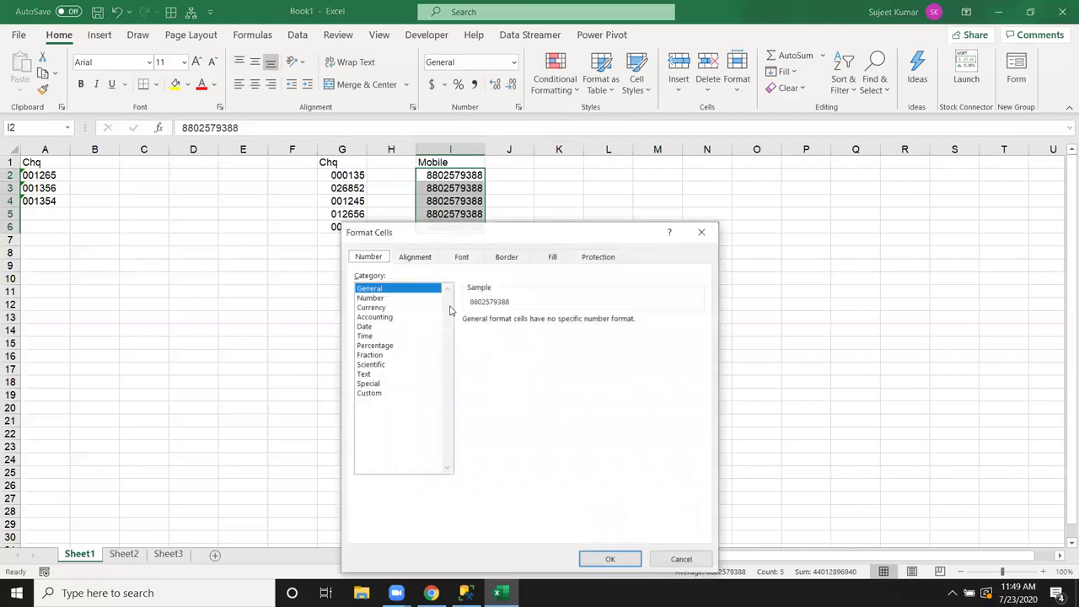
{"action": "left_click", "coordinate": [368, 394]}
{"action": "double_click", "coordinate": [482, 332]}
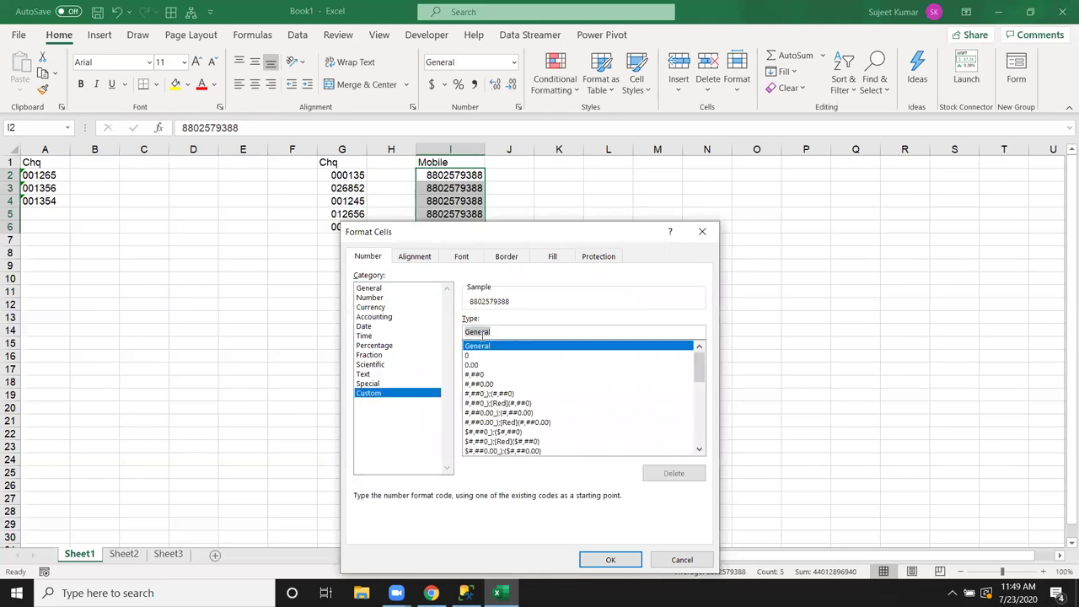
{"action": "type", "text": "+91"}
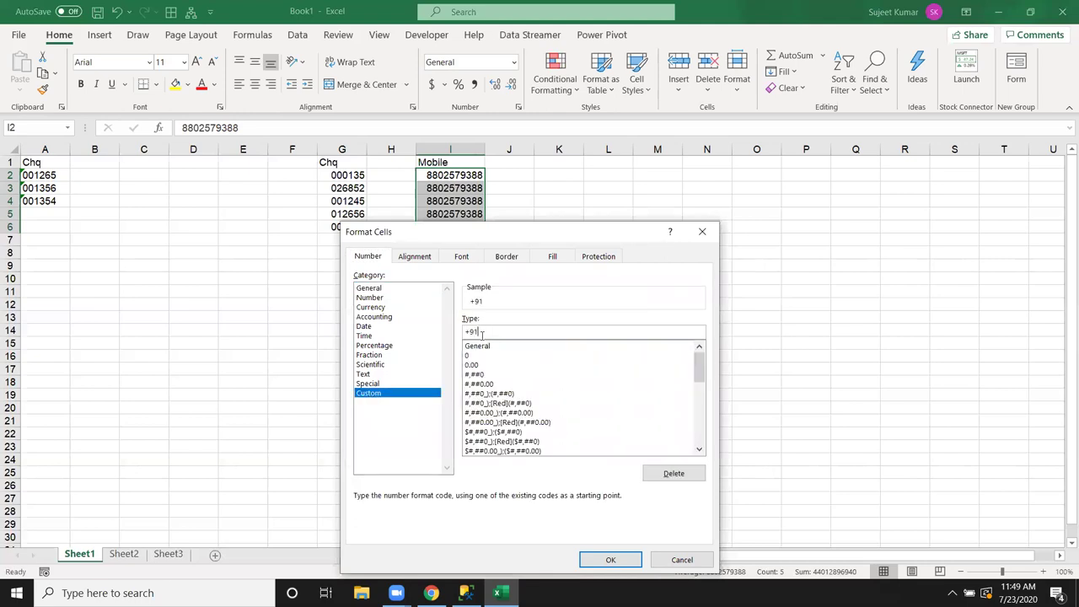
{"action": "type", "text": " 0000000000"}
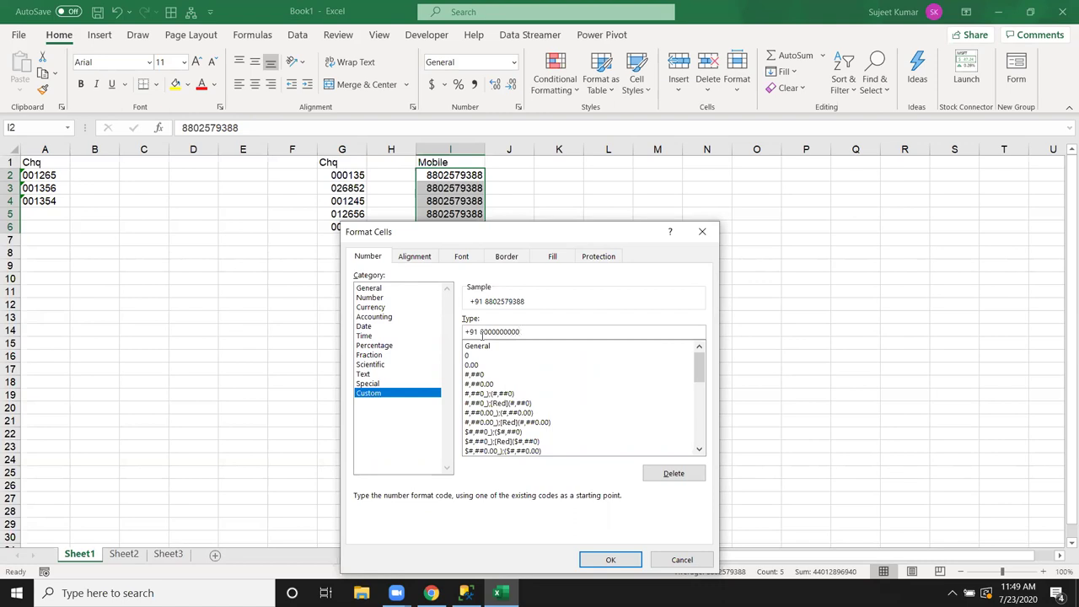
{"action": "key", "text": "Return"}
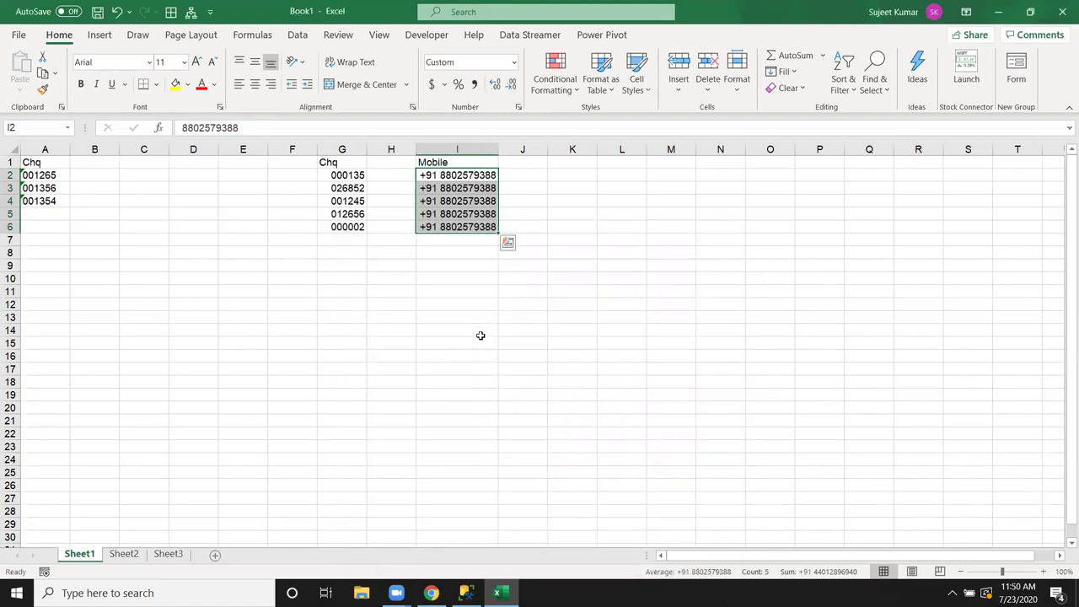
Step: Clear the copied mobile numbers from I3:I6 so only I2 keeps one
{"action": "key", "text": "Down"}
{"action": "key", "text": "shift+Down"}
{"action": "key", "text": "shift+Down"}
{"action": "key", "text": "shift+Down"}
{"action": "key", "text": "Delete"}
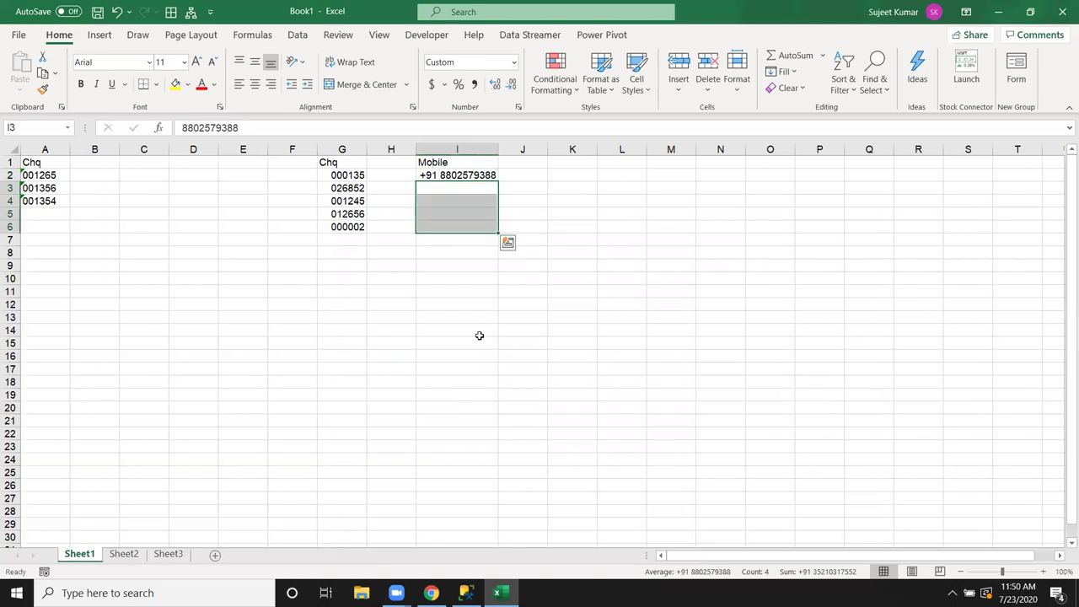
{"action": "key", "text": "Up"}
{"action": "key", "text": "ctrl+Down"}
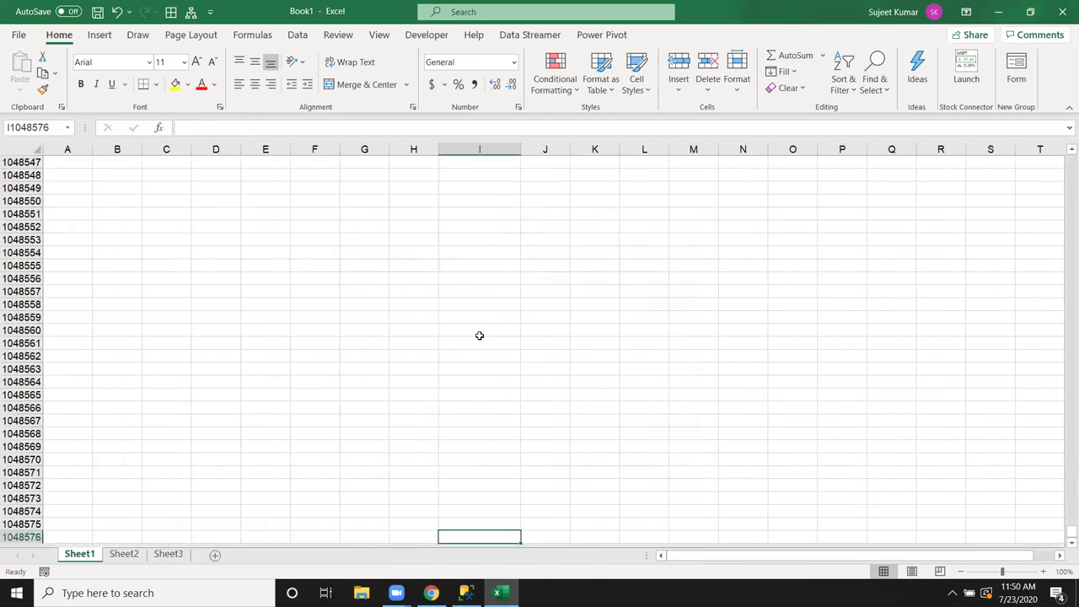
{"action": "key", "text": "ctrl+Up"}
{"action": "key", "text": "Up"}
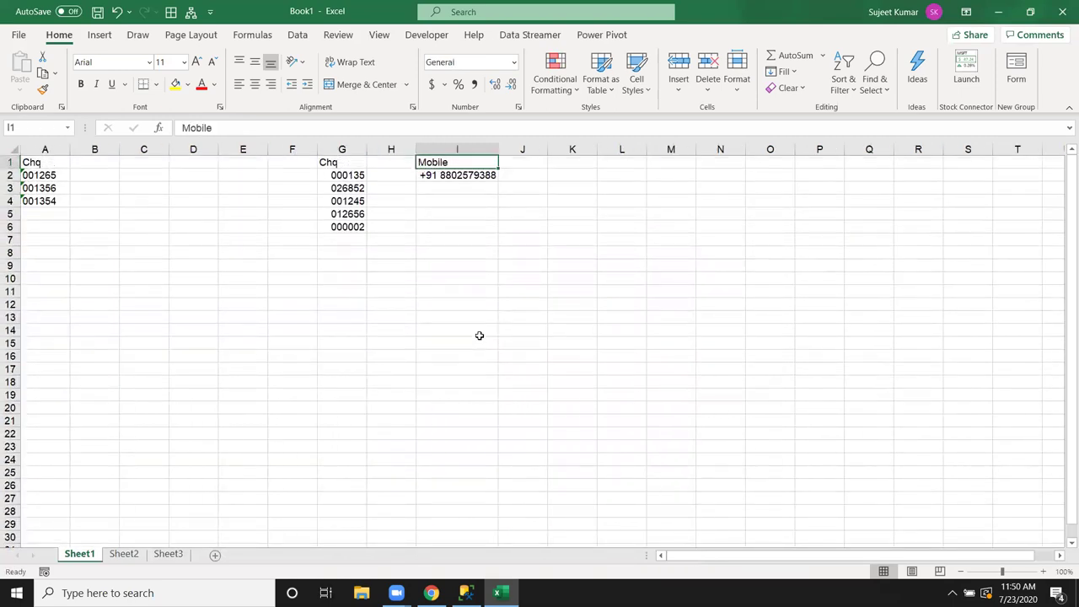
Step: Add an A/c heading in J1 and a 14-digit account number in J2, which displays in scientific notation
{"action": "key", "text": "Right"}
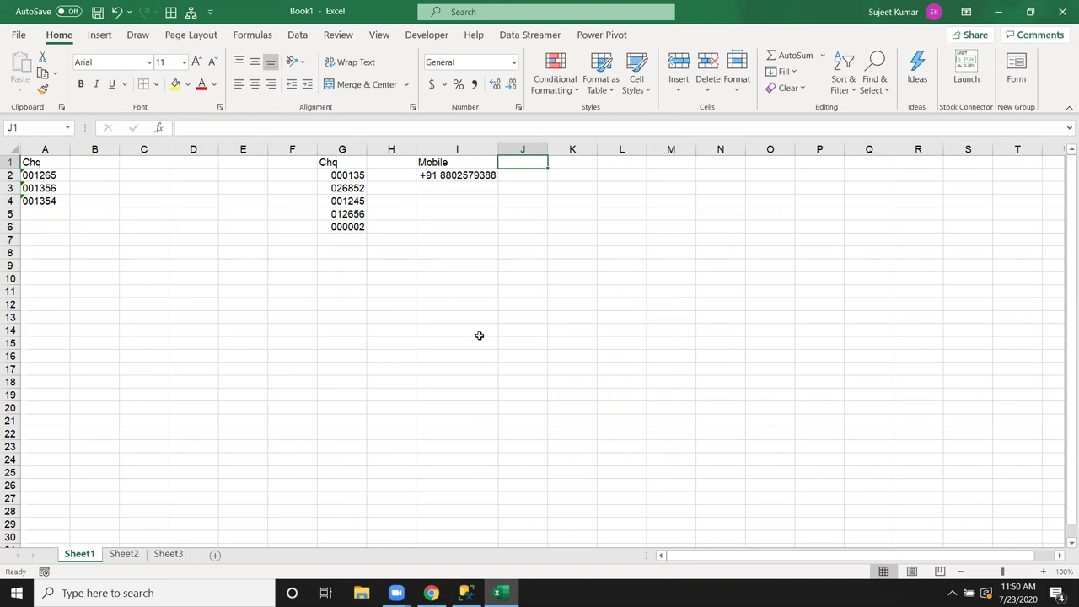
{"action": "type", "text": "A/c"}
{"action": "key", "text": "Return"}
{"action": "type", "text": "12345678901"}
{"action": "key", "text": "Return"}
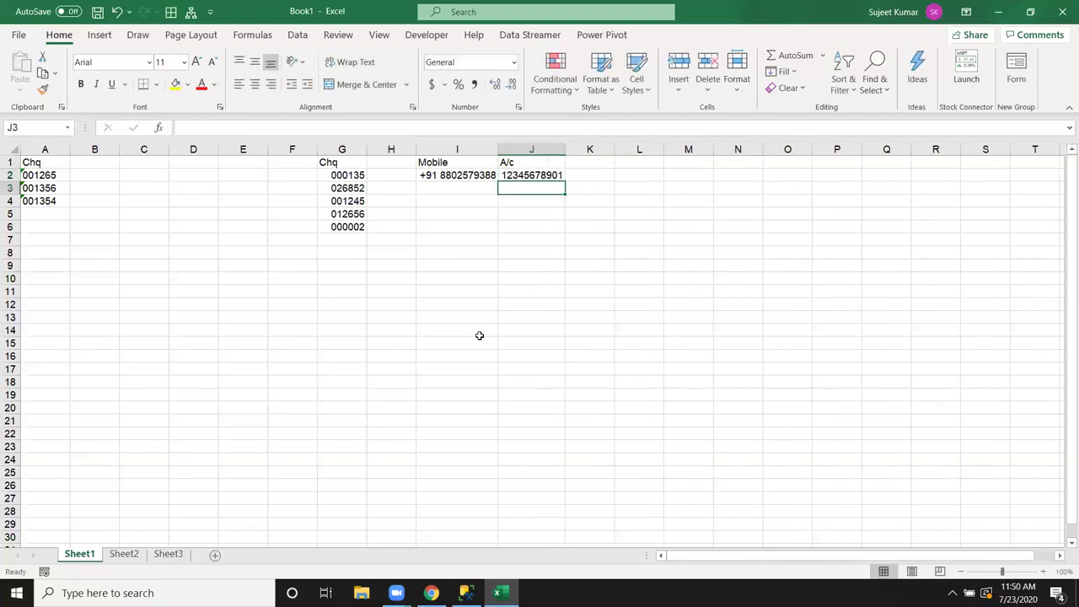
{"action": "double_click", "coordinate": [558, 174]}
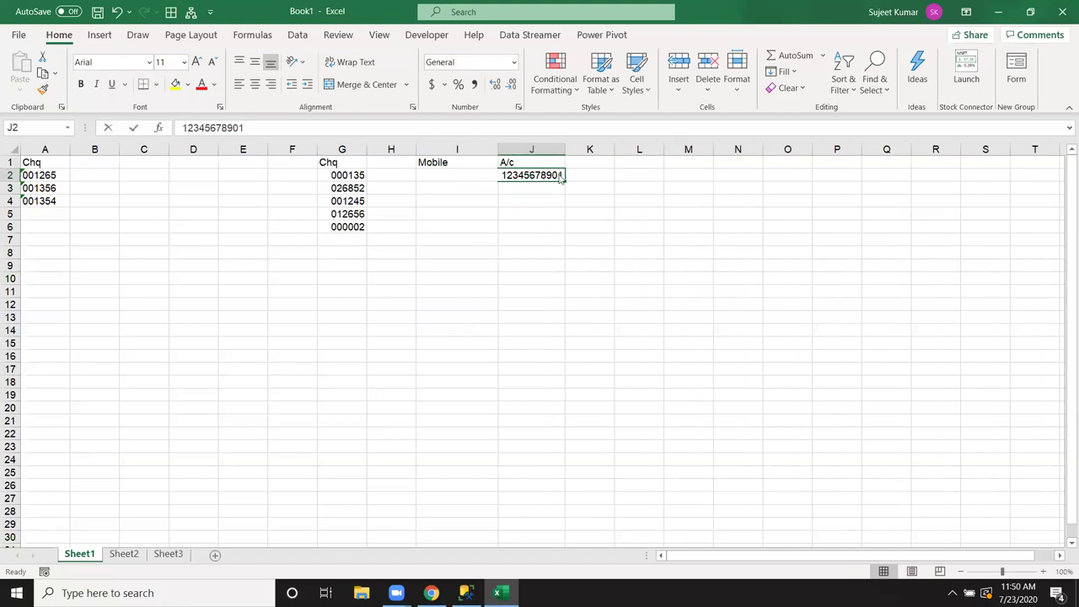
{"action": "type", "text": "23"}
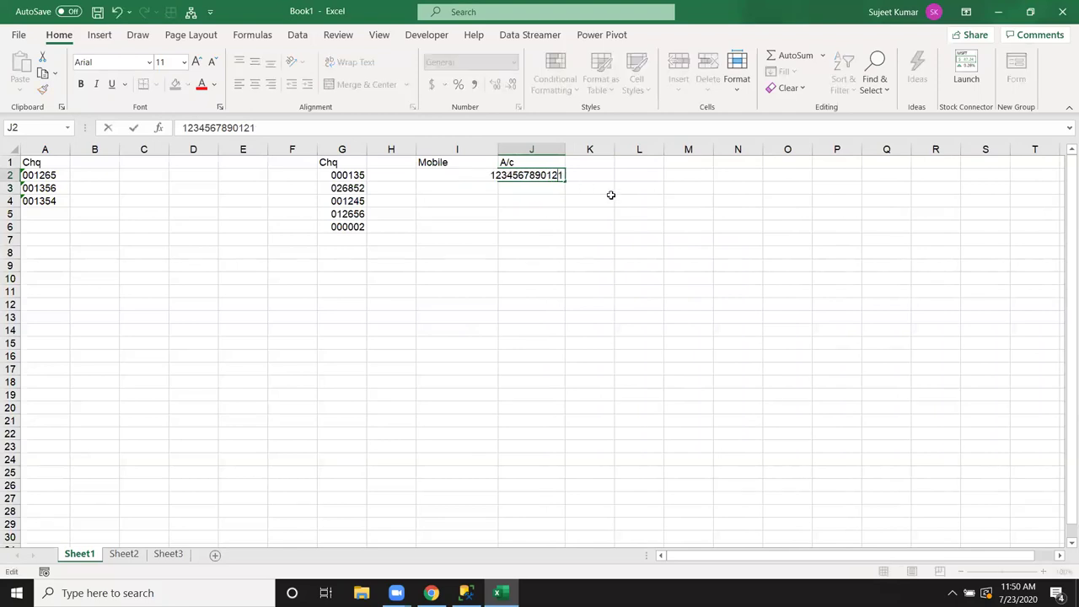
{"action": "type", "text": "1"}
{"action": "key", "text": "Return"}
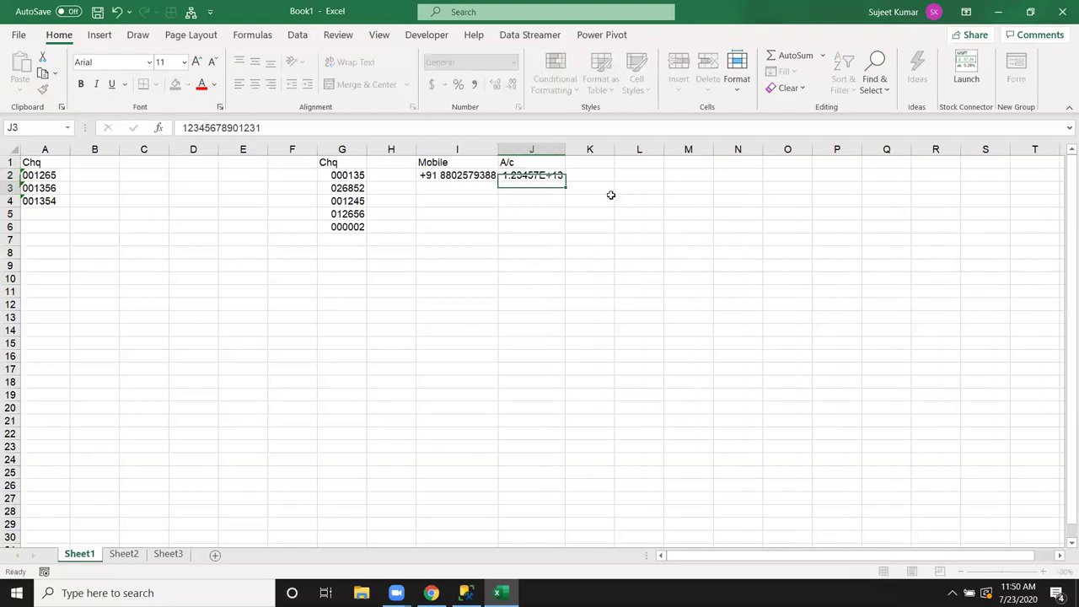
{"action": "left_click", "coordinate": [529, 173]}
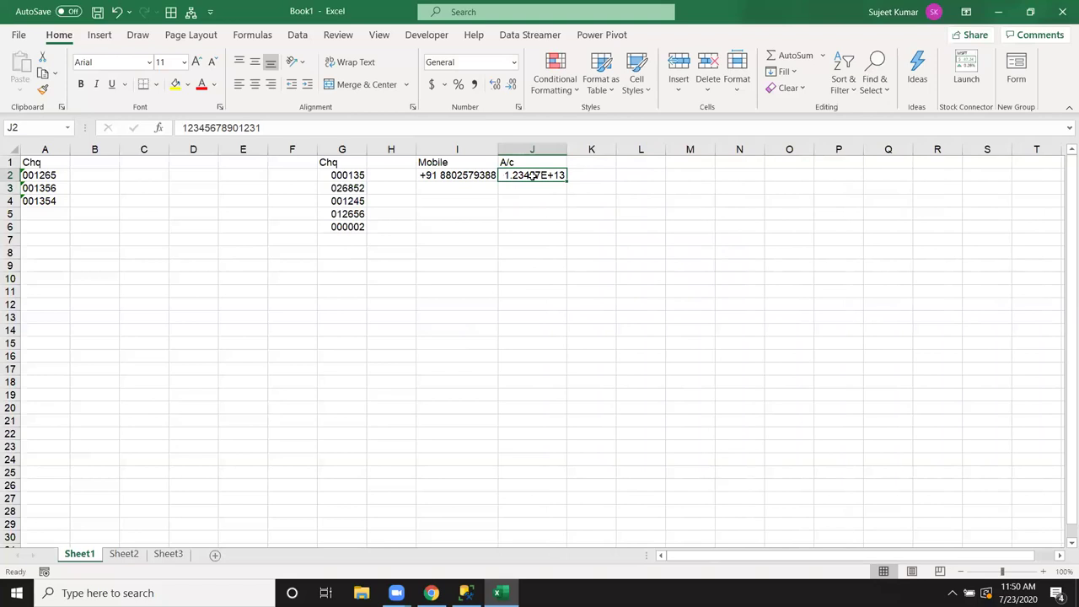
Step: Apply the custom number format 0 to J2
{"action": "right_click", "coordinate": [529, 173]}
{"action": "left_click", "coordinate": [577, 481]}
{"action": "left_click", "coordinate": [429, 398]}
{"action": "double_click", "coordinate": [534, 332]}
{"action": "type", "text": "0"}
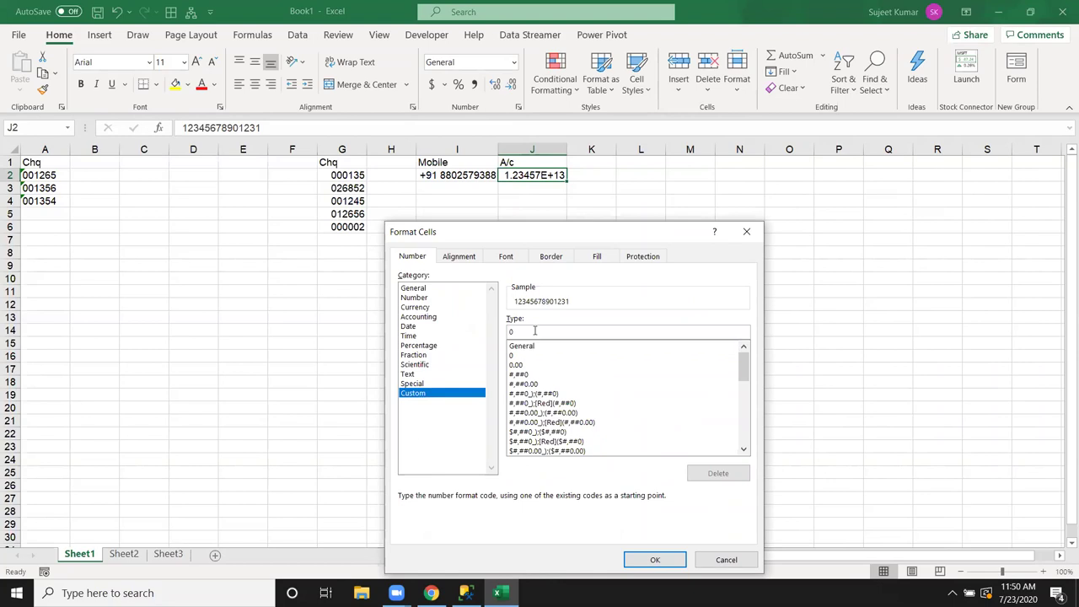
{"action": "left_click", "coordinate": [656, 562]}
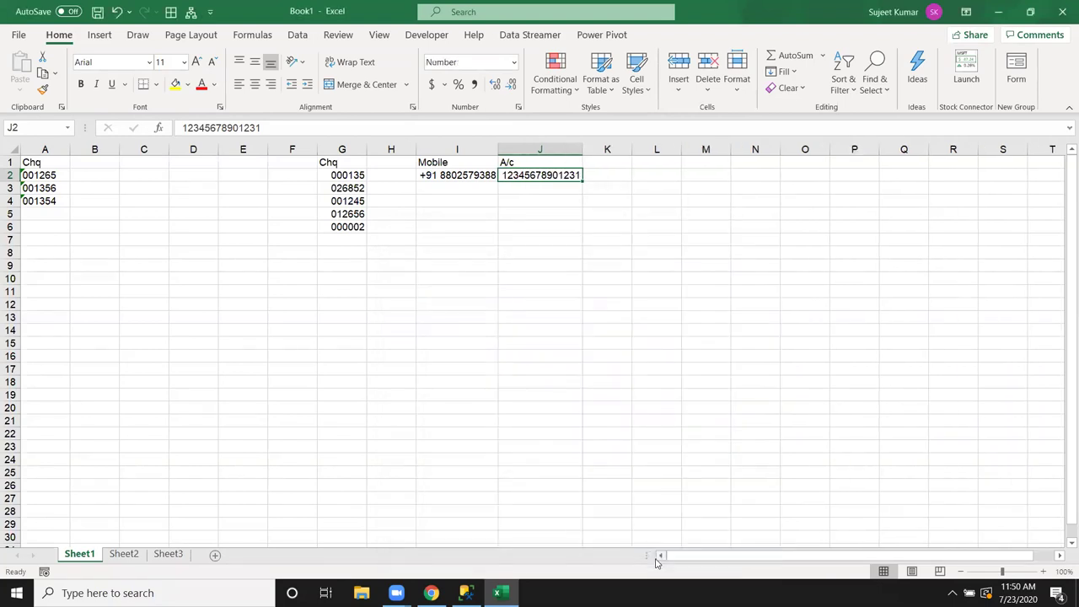
Step: Extend J2's account number to 16 digits and check it displays in full as plain digits
{"action": "double_click", "coordinate": [570, 174]}
{"action": "type", "text": "1"}
{"action": "key", "text": "ctrl+Return"}
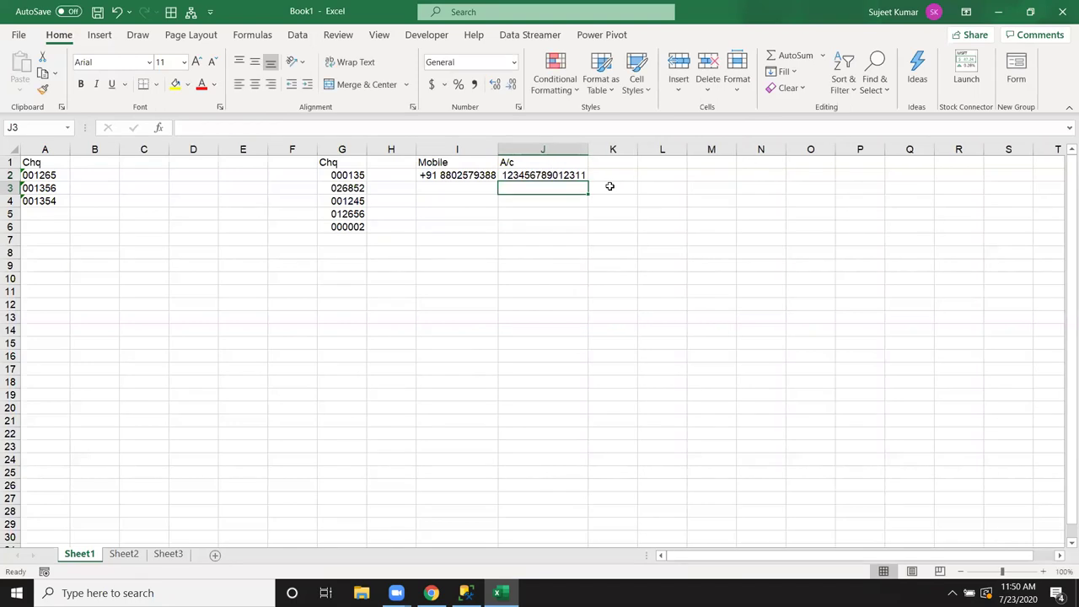
{"action": "left_click", "coordinate": [565, 131]}
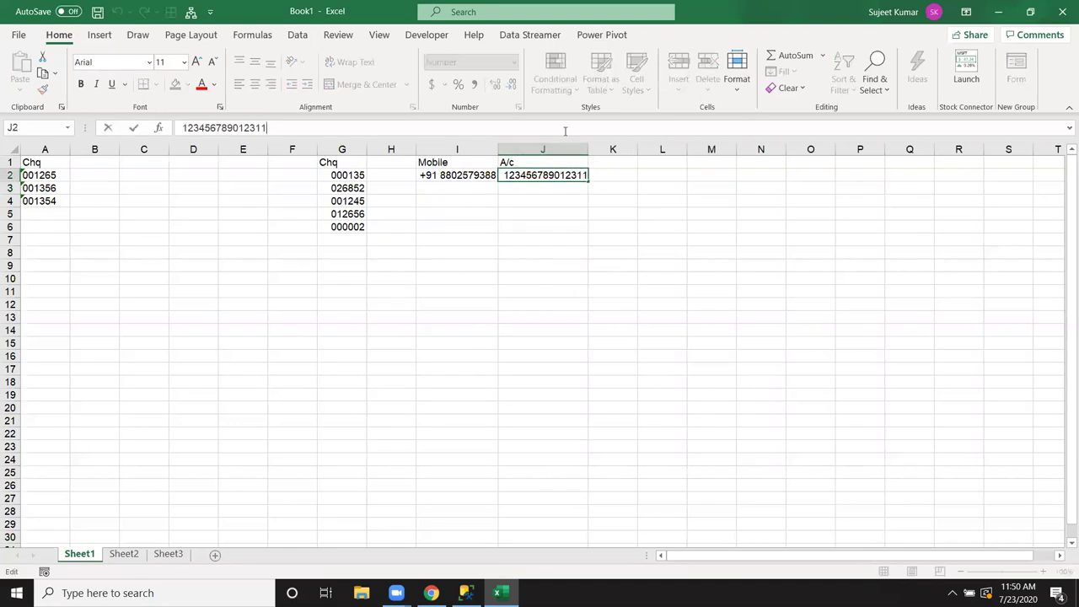
{"action": "type", "text": "0"}
{"action": "key", "text": "Return"}
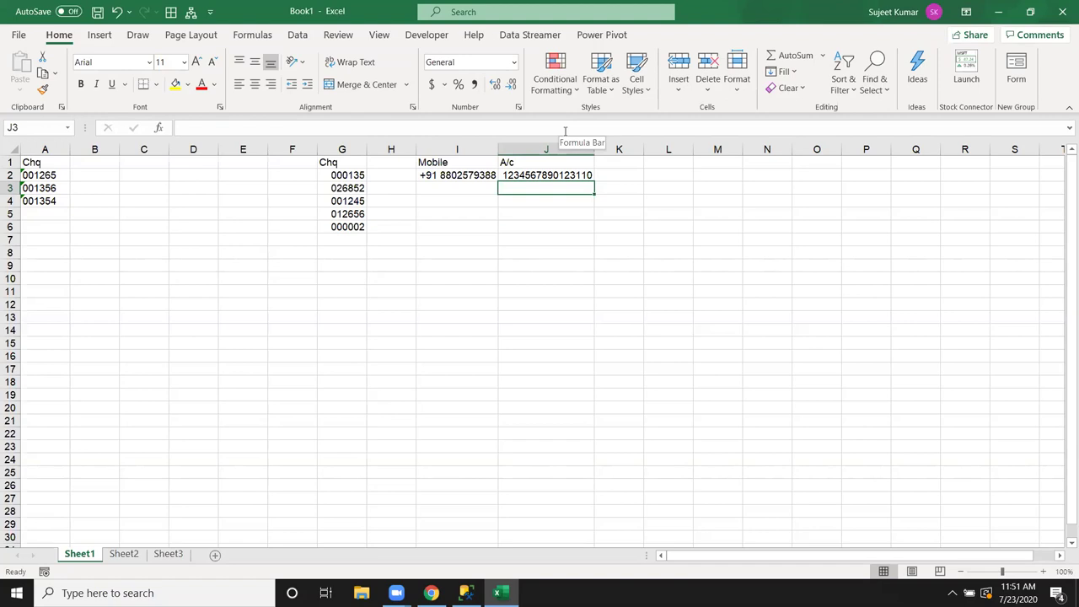
{"action": "left_click", "coordinate": [519, 164]}
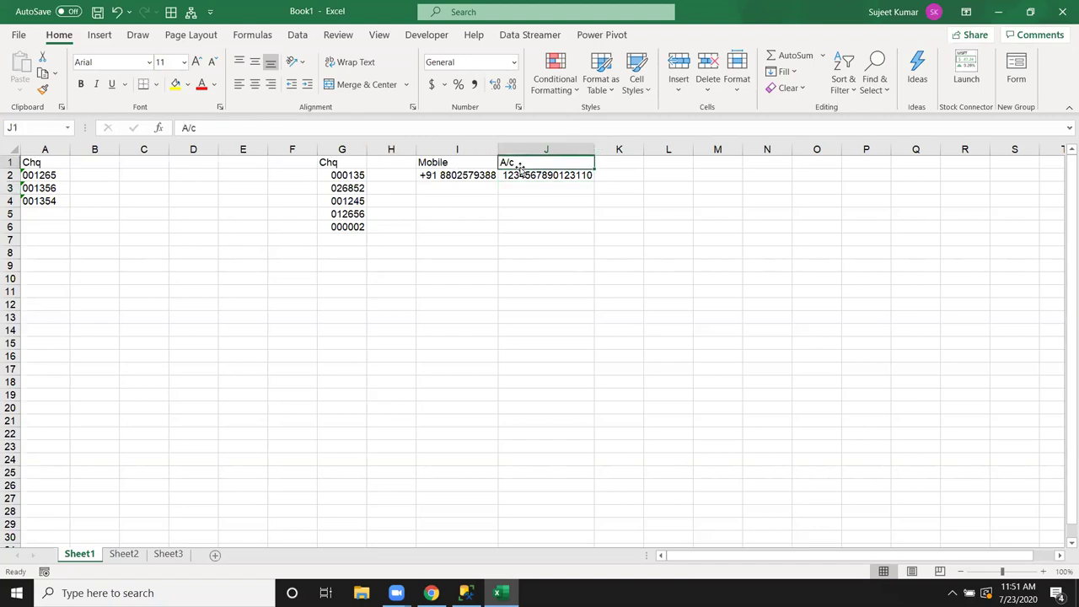
{"action": "left_click", "coordinate": [527, 175]}
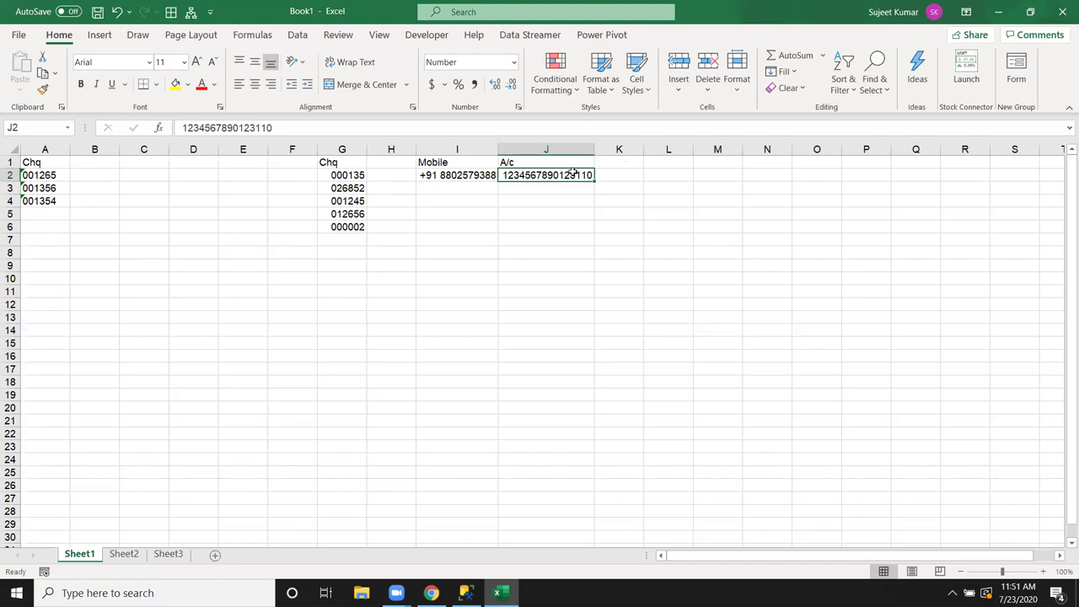
{"action": "left_click", "coordinate": [359, 175]}
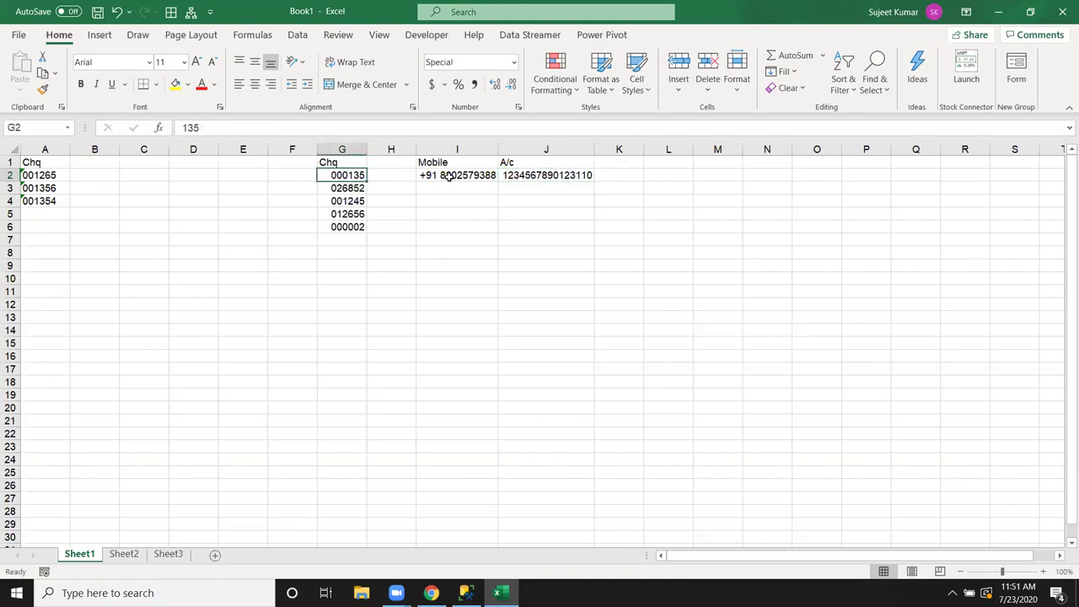
Step: Add a CC heading in K1, a masked card number as text in K2, and an 8-digit number in K3
{"action": "left_click", "coordinate": [623, 158]}
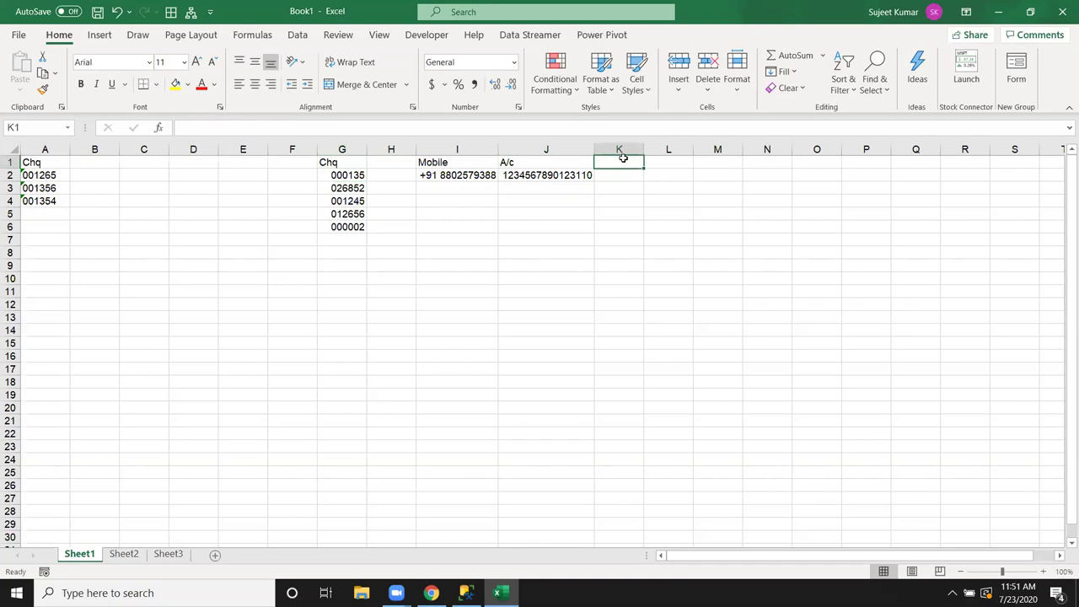
{"action": "type", "text": "CC"}
{"action": "key", "text": "Return"}
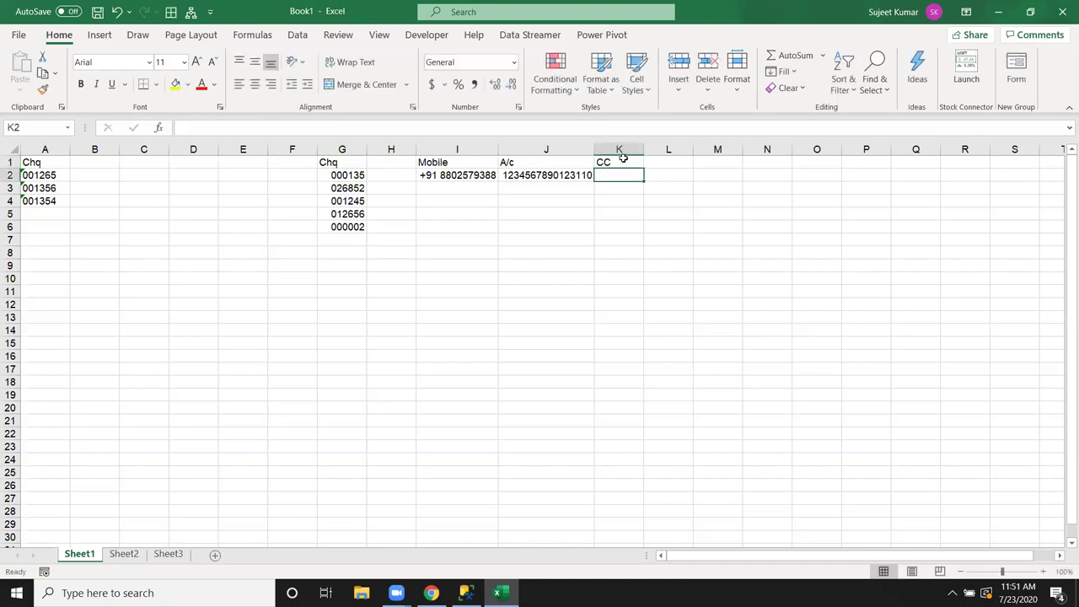
{"action": "type", "text": "4521 XXXX XXXX 4521"}
{"action": "key", "text": "Return"}
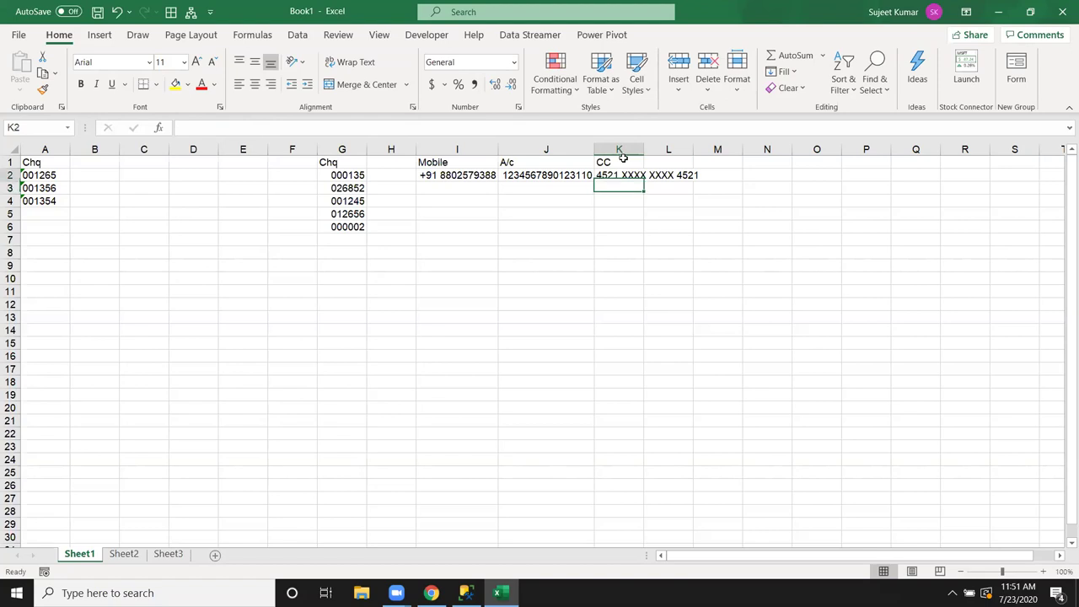
{"action": "type", "text": "78964521"}
{"action": "key", "text": "Return"}
{"action": "key", "text": "Up"}
{"action": "key", "text": "Up"}
{"action": "key", "text": "Down"}
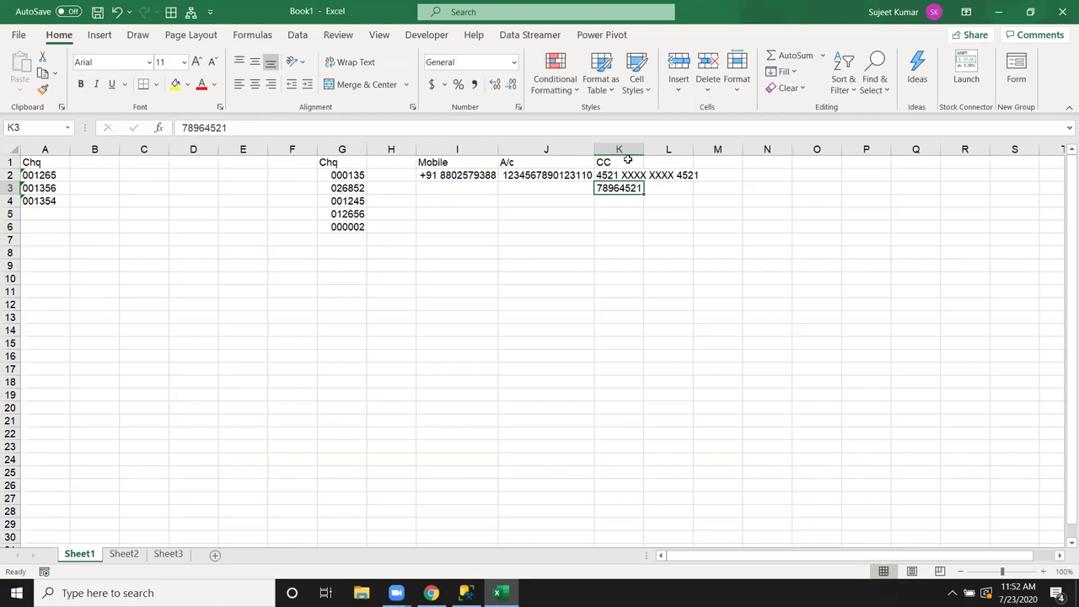
Step: Give K3 the custom format 0000 "XXXX XXXX" 0000
{"action": "left_click", "coordinate": [518, 107]}
{"action": "left_click", "coordinate": [390, 308]}
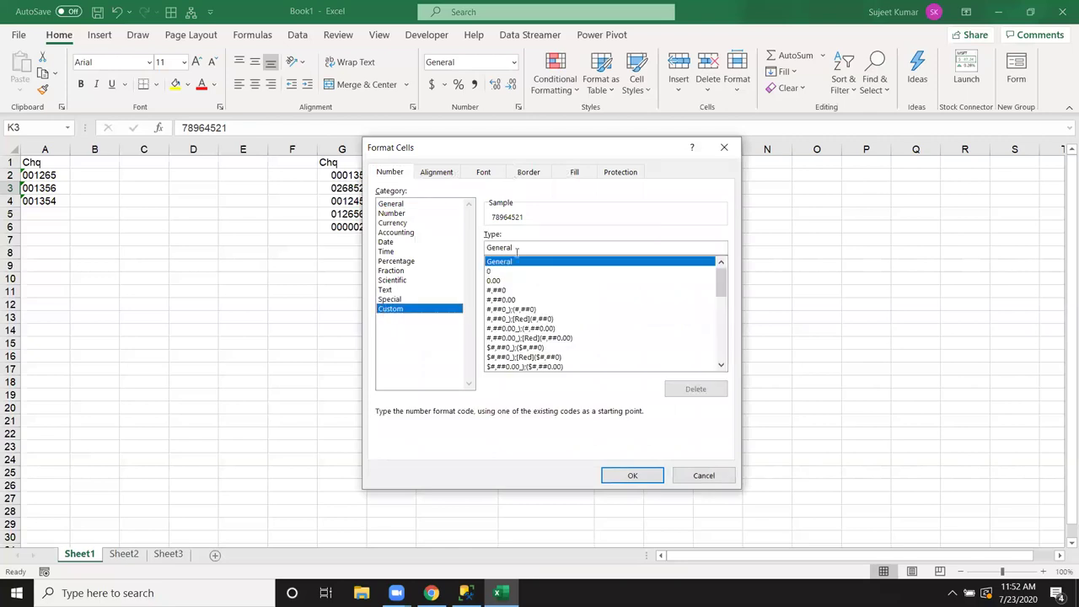
{"action": "double_click", "coordinate": [517, 247]}
{"action": "type", "text": "0000 "}
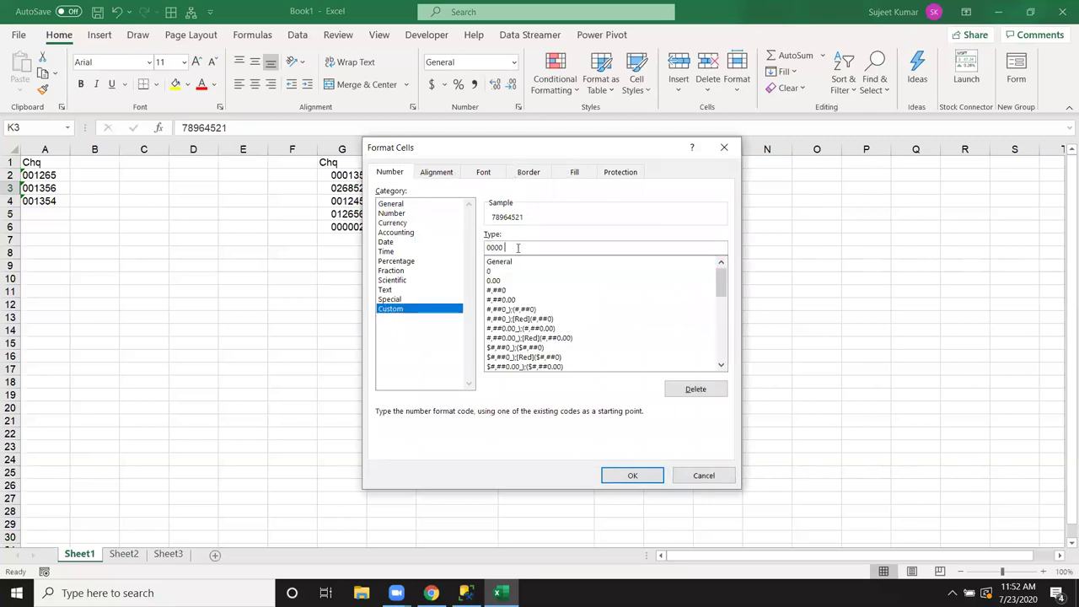
{"action": "type", "text": "\"X"}
{"action": "type", "text": "XXX "}
{"action": "type", "text": "XXXX\" "}
{"action": "type", "text": "0000"}
{"action": "key", "text": "Return"}
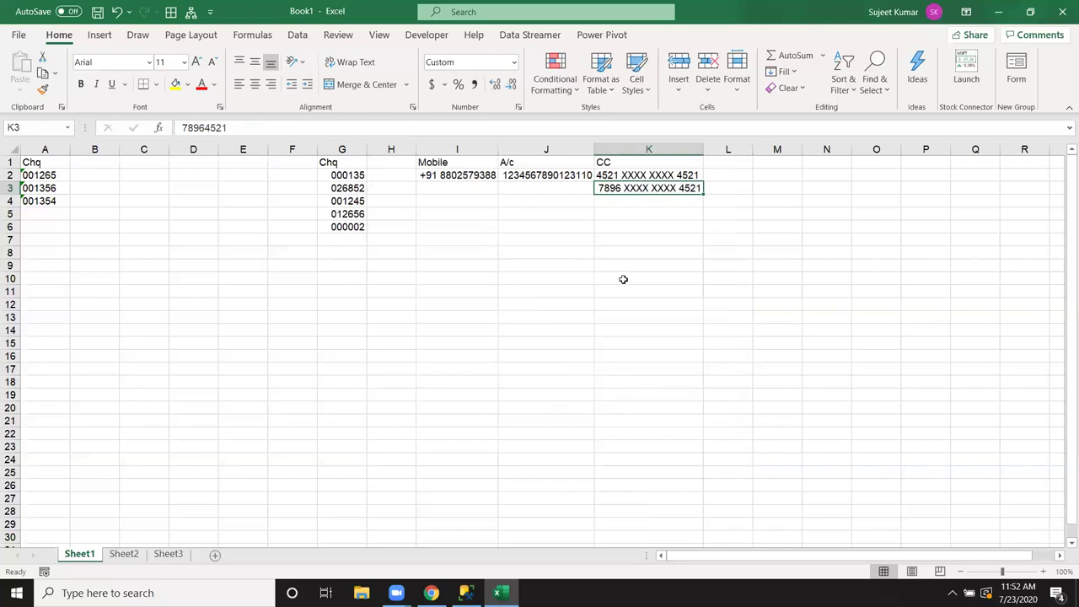
Step: Remove the extra trailing digit from K3's card number
{"action": "left_click", "coordinate": [226, 130]}
{"action": "key", "text": "BackSpace"}
{"action": "key", "text": "Return"}
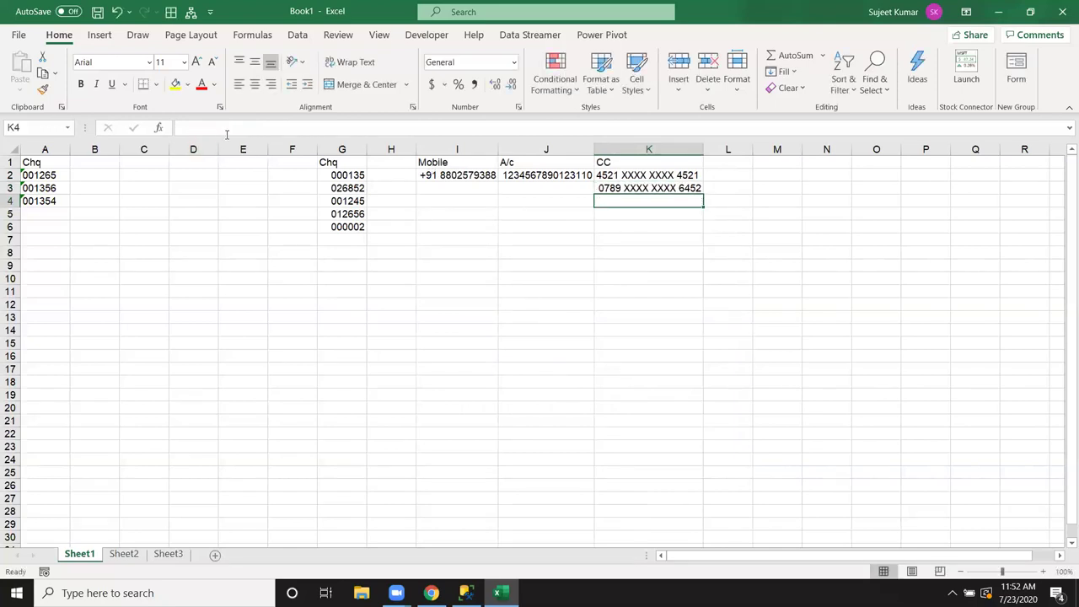
Step: Enter a shorter 5-digit mobile number in I3
{"action": "key", "text": "Left"}
{"action": "key", "text": "Left"}
{"action": "key", "text": "Up"}
{"action": "type", "text": "87656"}
{"action": "key", "text": "Return"}
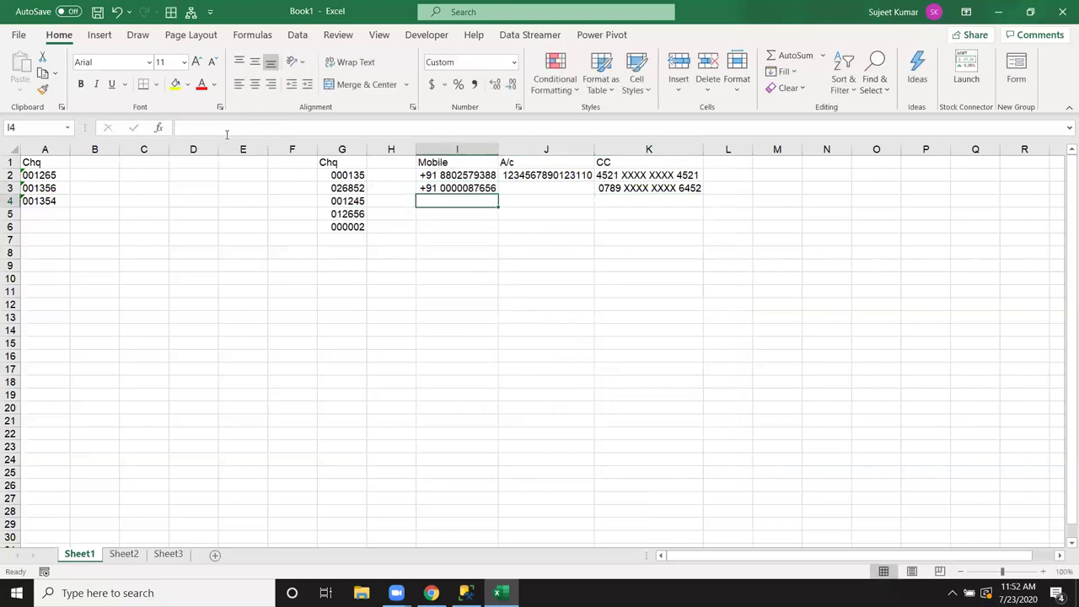
Step: Format the Mobile cells I2:I6 with the custom code +91 ##########
{"action": "key", "text": "Up"}
{"action": "key", "text": "Up"}
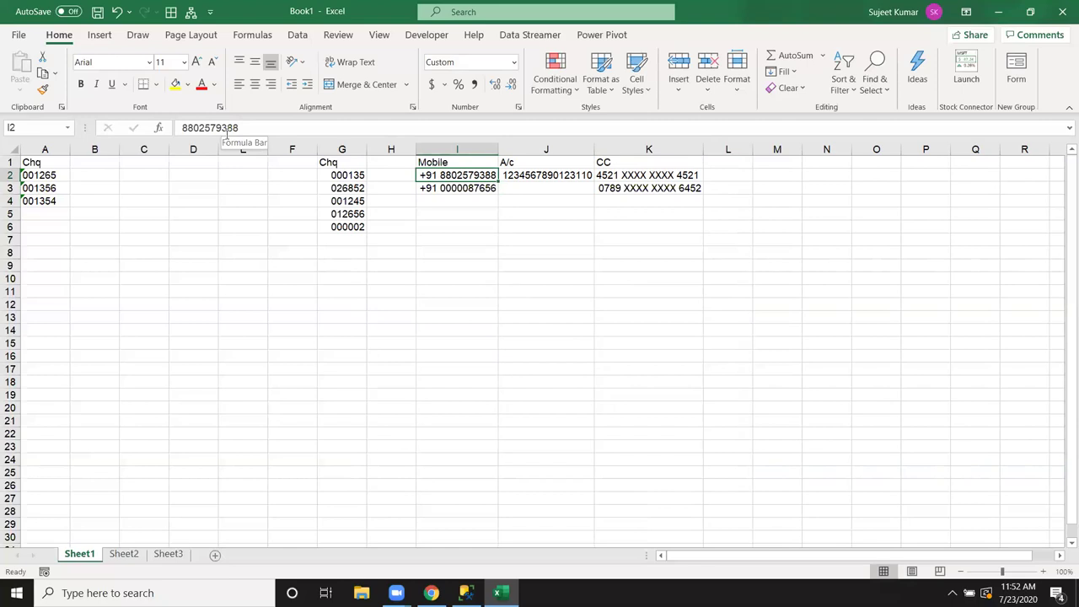
{"action": "key", "text": "shift+Down"}
{"action": "key", "text": "shift+Down"}
{"action": "key", "text": "shift+Down"}
{"action": "key", "text": "shift+Down"}
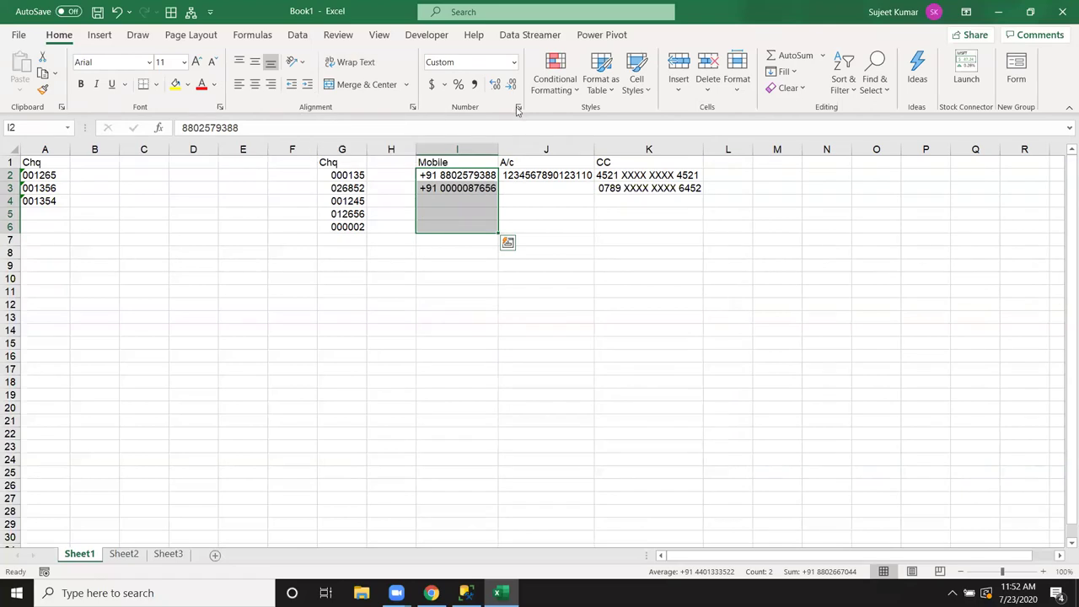
{"action": "key", "text": "ctrl+1"}
{"action": "left_click_drag", "start_coordinate": [505, 247], "coordinate": [592, 257]}
{"action": "key", "text": "BackSpace"}
{"action": "key", "text": "BackSpace"}
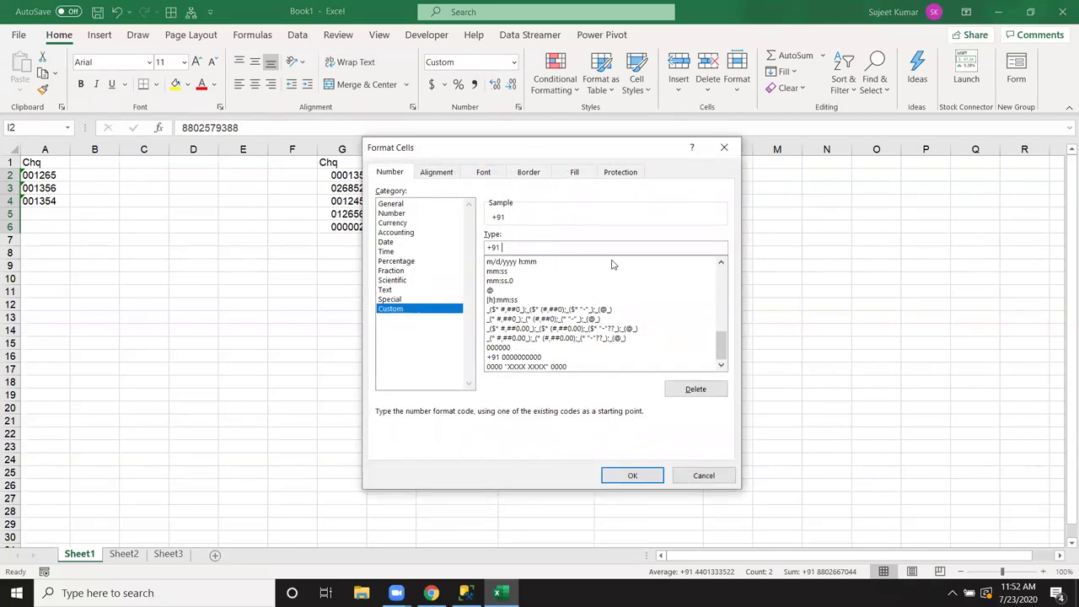
{"action": "type", "text": "##########"}
{"action": "key", "text": "Return"}
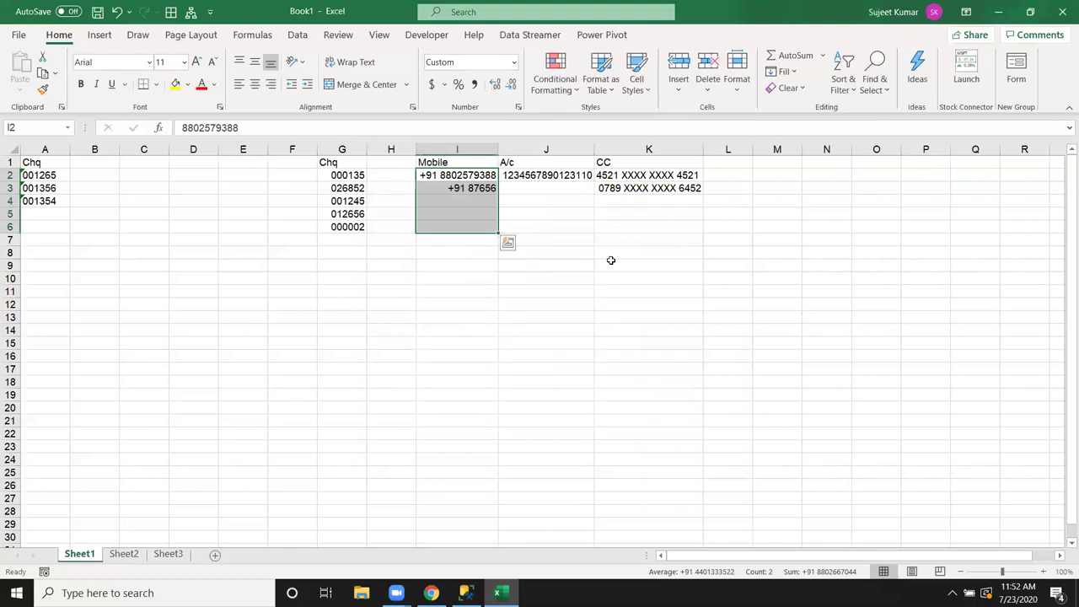
{"action": "left_click", "coordinate": [271, 301]}
Step: Enter values in F12, ending with the text MRP 1500
{"action": "type", "text": "1254"}
{"action": "key", "text": "Return"}
{"action": "left_click", "coordinate": [272, 299]}
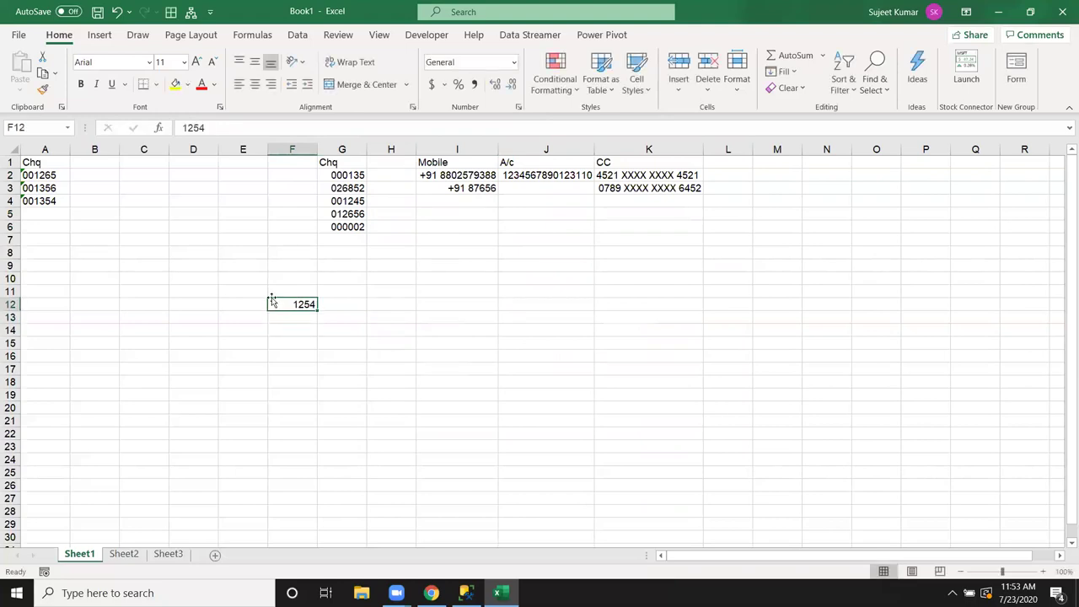
{"action": "type", "text": "1500"}
{"action": "key", "text": "Return"}
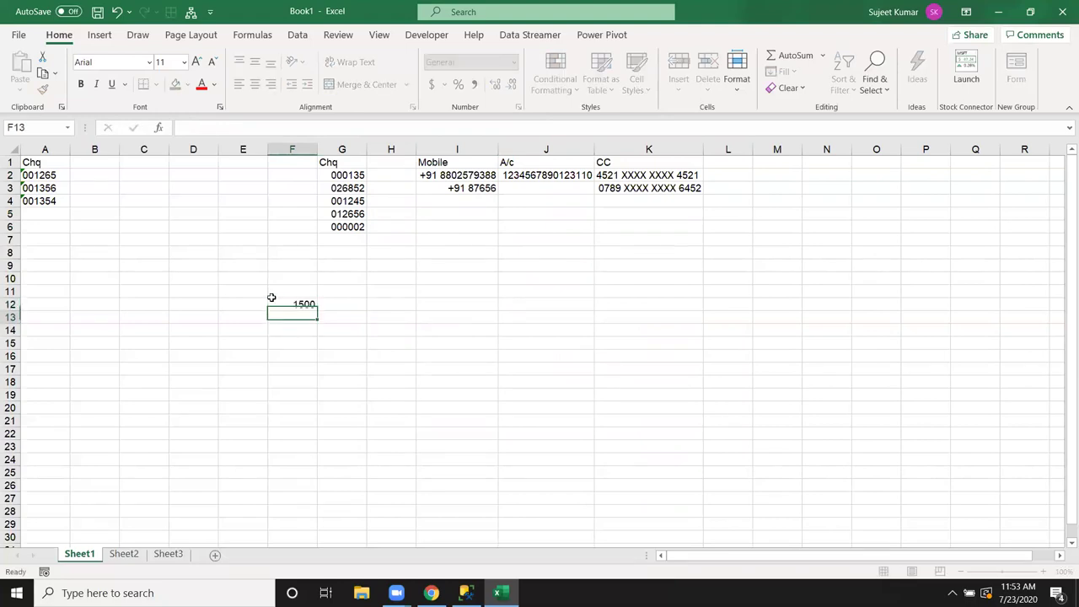
{"action": "left_click", "coordinate": [272, 301]}
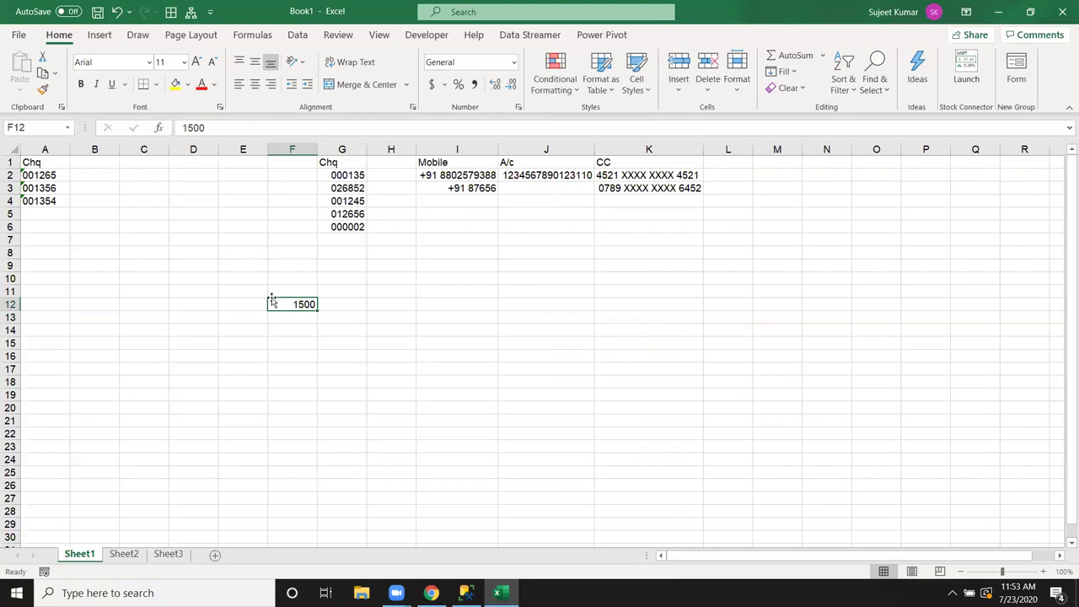
{"action": "type", "text": "MRP 1500"}
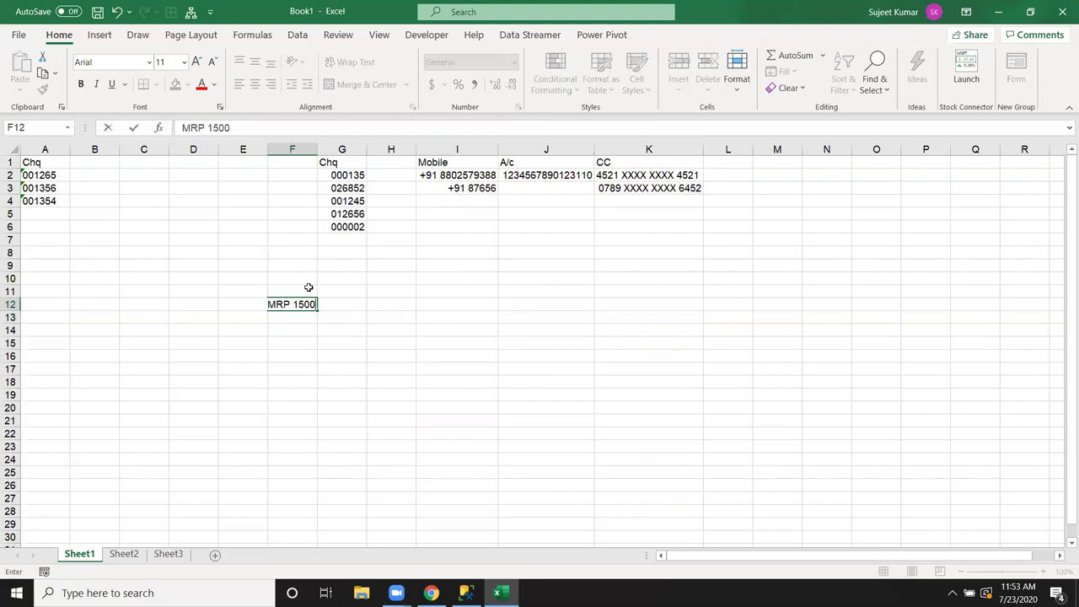
{"action": "key", "text": "Return"}
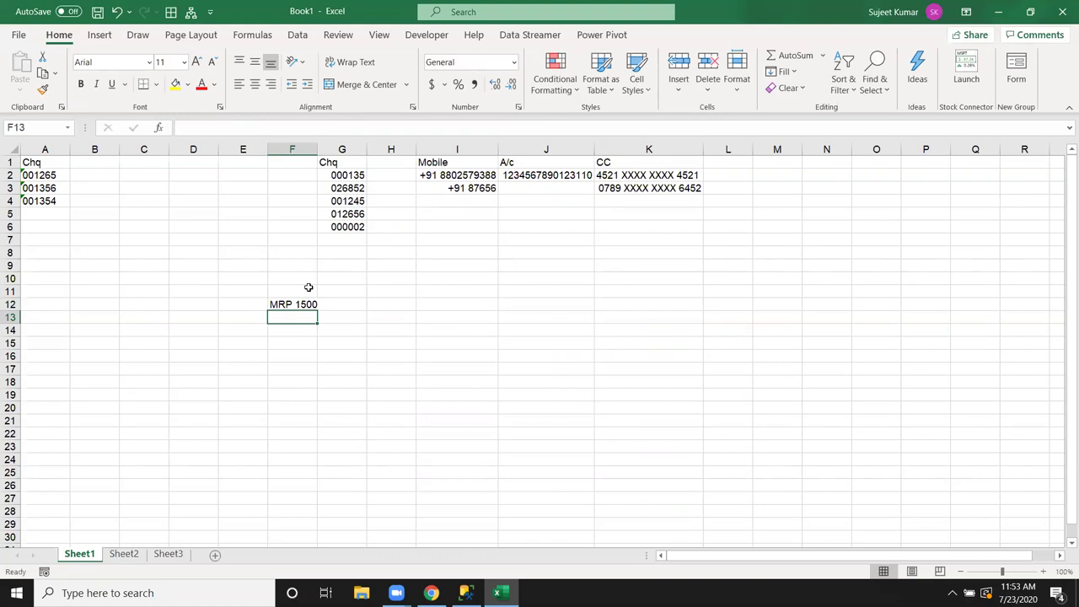
Step: Enter =F12+20 in G12, which returns #VALUE!
{"action": "key", "text": "Up"}
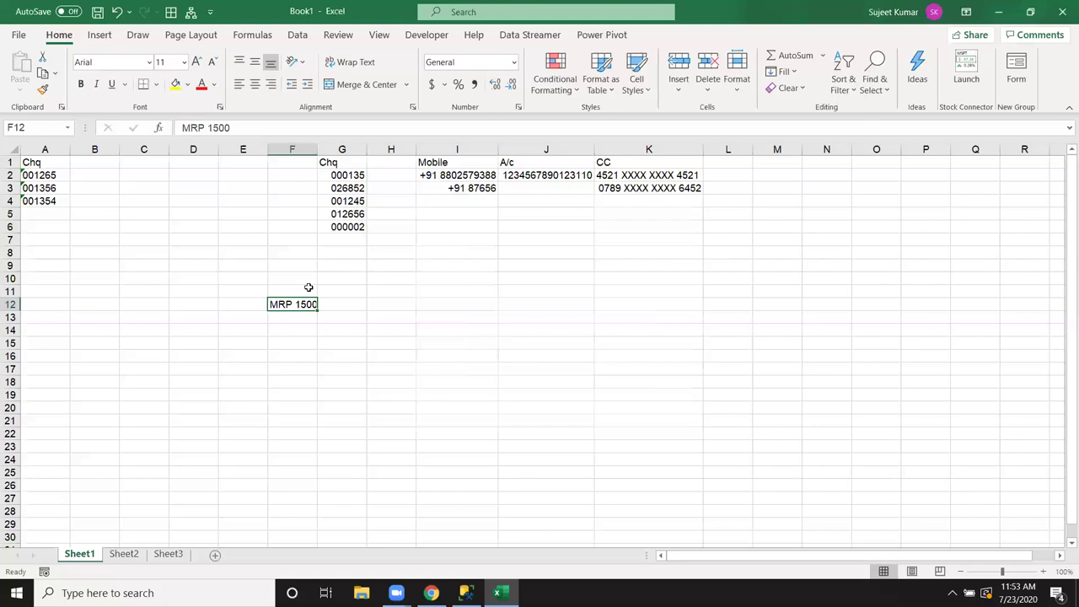
{"action": "key", "text": "Down"}
{"action": "key", "text": "Up"}
{"action": "key", "text": "Right"}
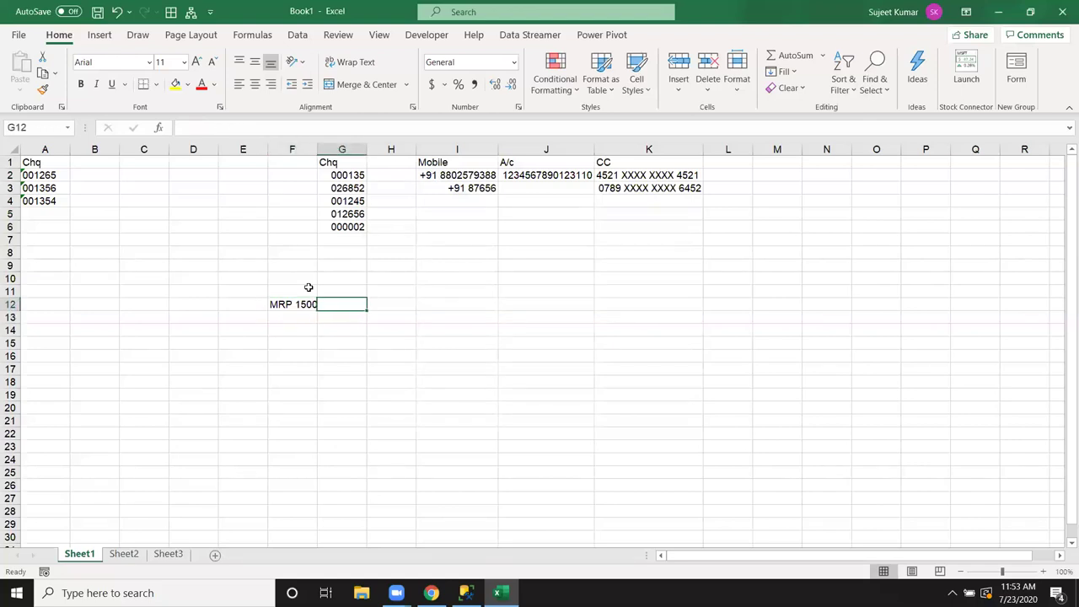
{"action": "type", "text": "="}
{"action": "key", "text": "Left"}
{"action": "type", "text": "+20"}
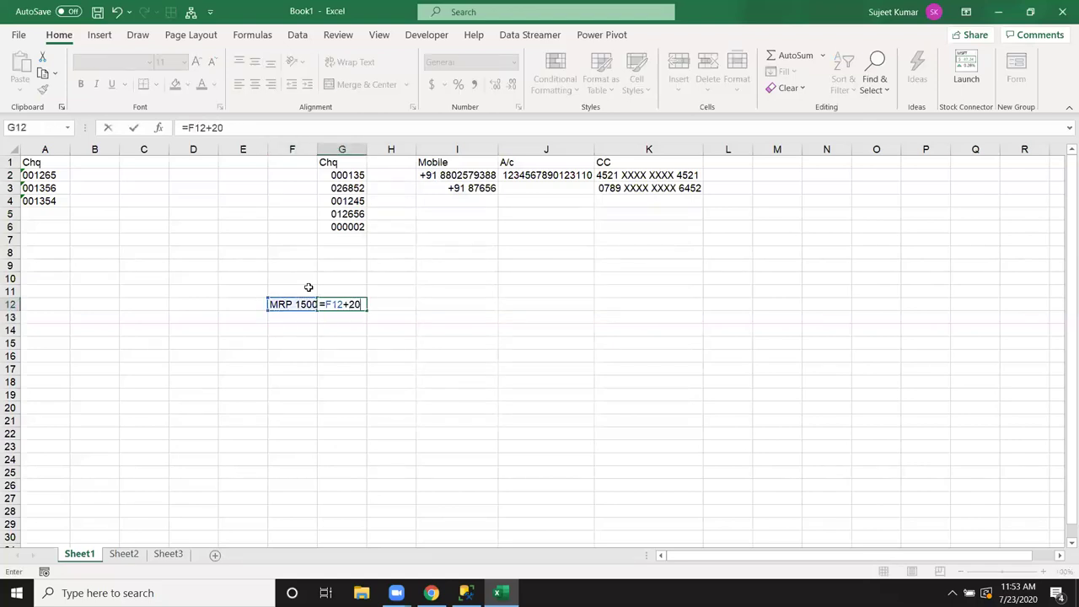
{"action": "key", "text": "Return"}
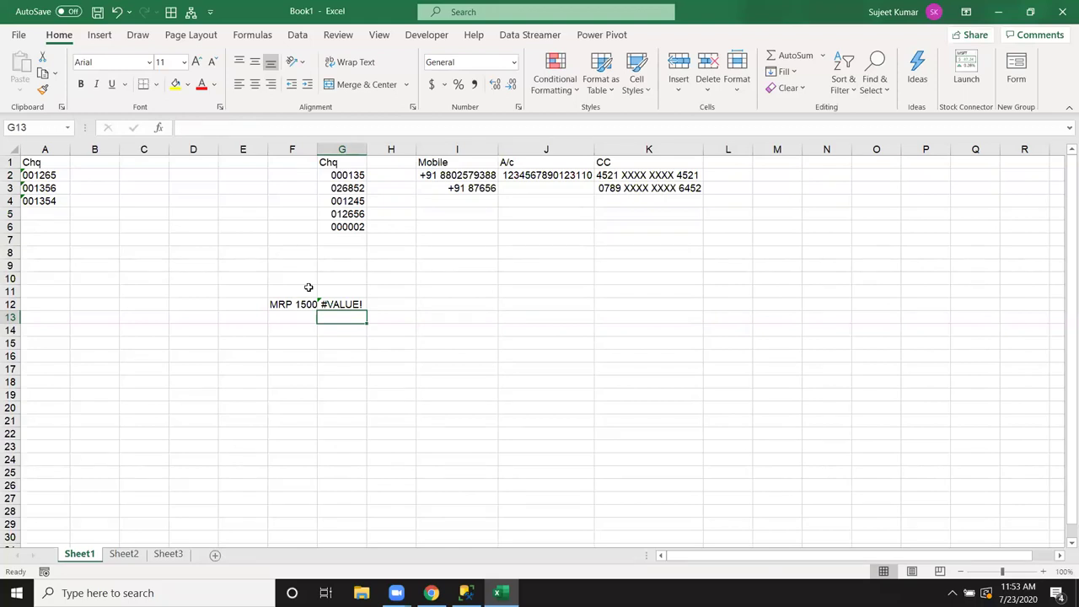
Step: Undo the formula and text entry, then put the plain number 1500 in F12
{"action": "key", "text": "ctrl+z"}
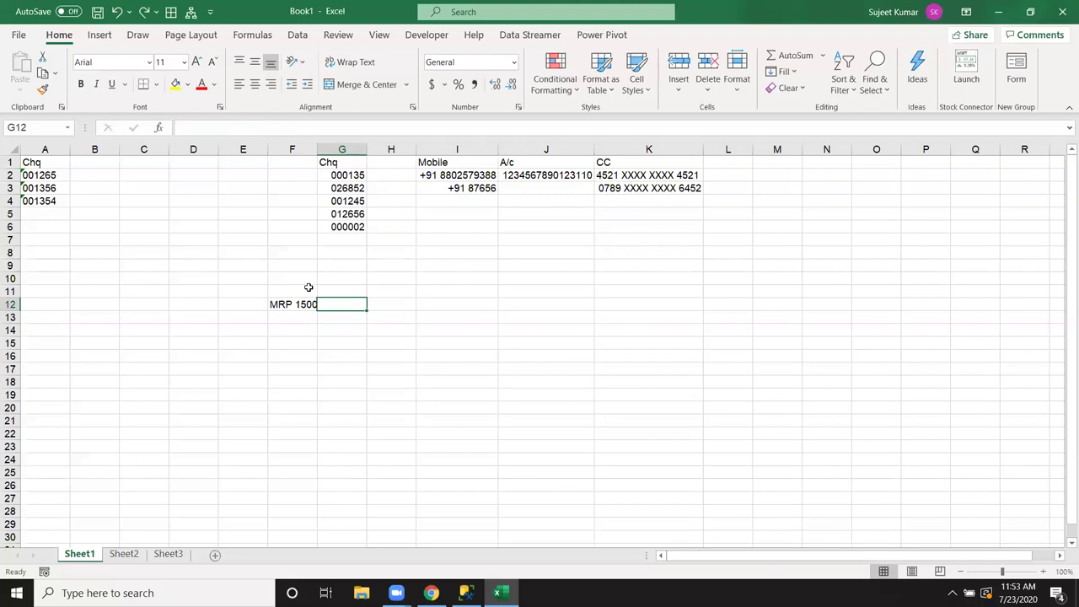
{"action": "key", "text": "ctrl+z"}
{"action": "type", "text": "1500"}
{"action": "key", "text": "Return"}
{"action": "key", "text": "Up"}
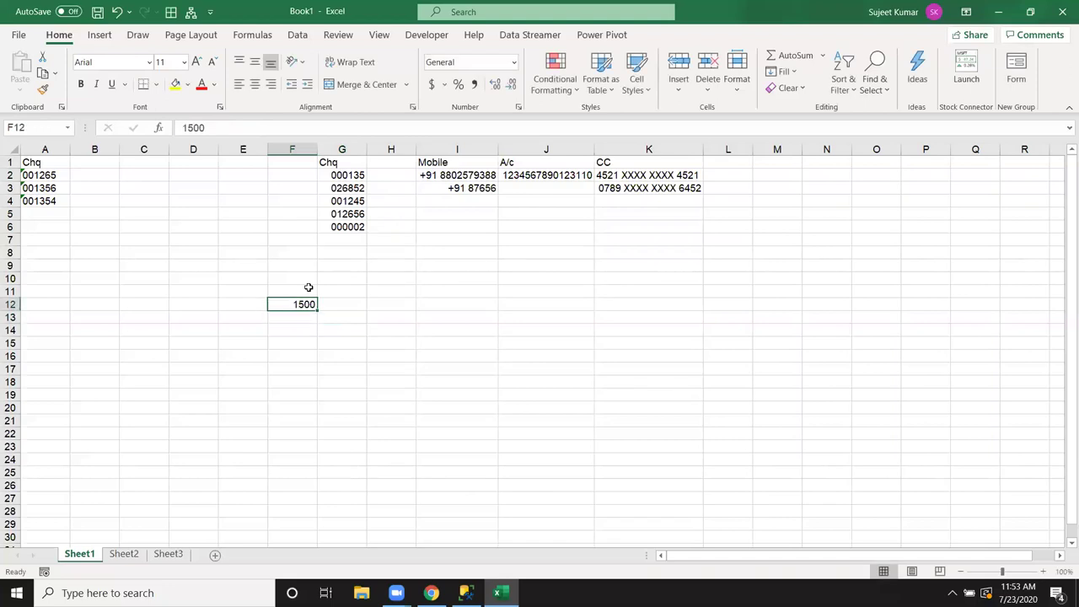
Step: Replace F12's General format with the custom code "MRP" so it shows only MRP
{"action": "left_click", "coordinate": [519, 107]}
{"action": "left_click", "coordinate": [395, 308]}
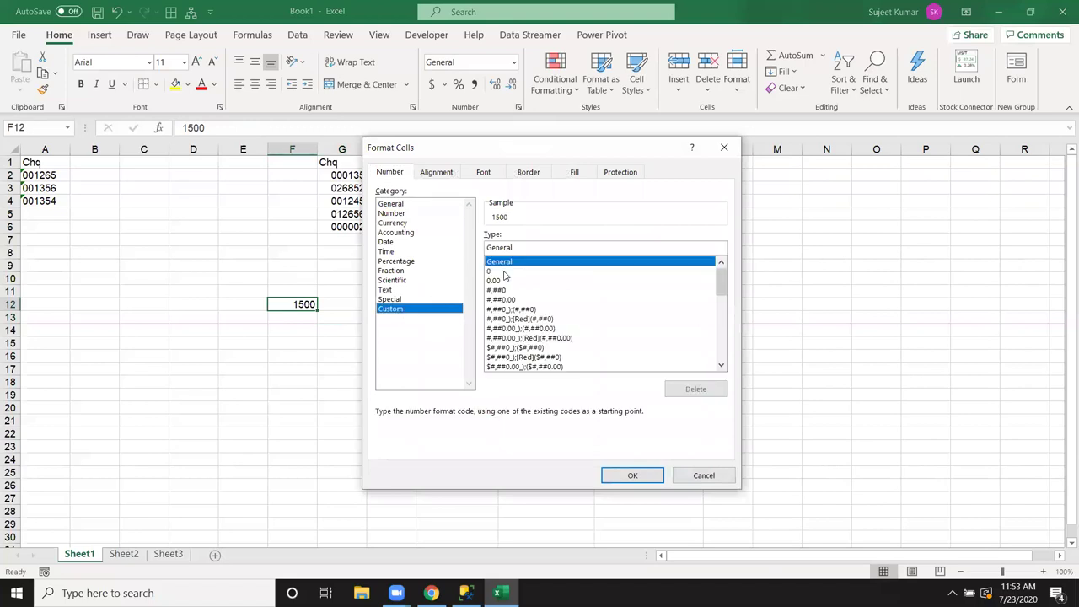
{"action": "double_click", "coordinate": [519, 247]}
{"action": "type", "text": "\"MRP\""}
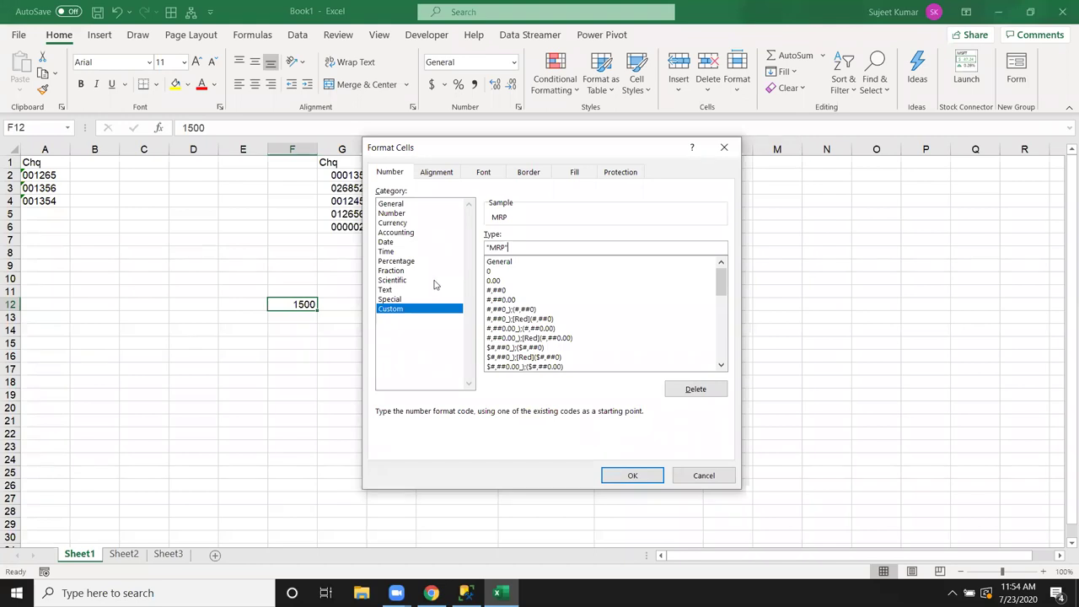
{"action": "key", "text": "Return"}
{"action": "key", "text": "Return"}
{"action": "key", "text": "Up"}
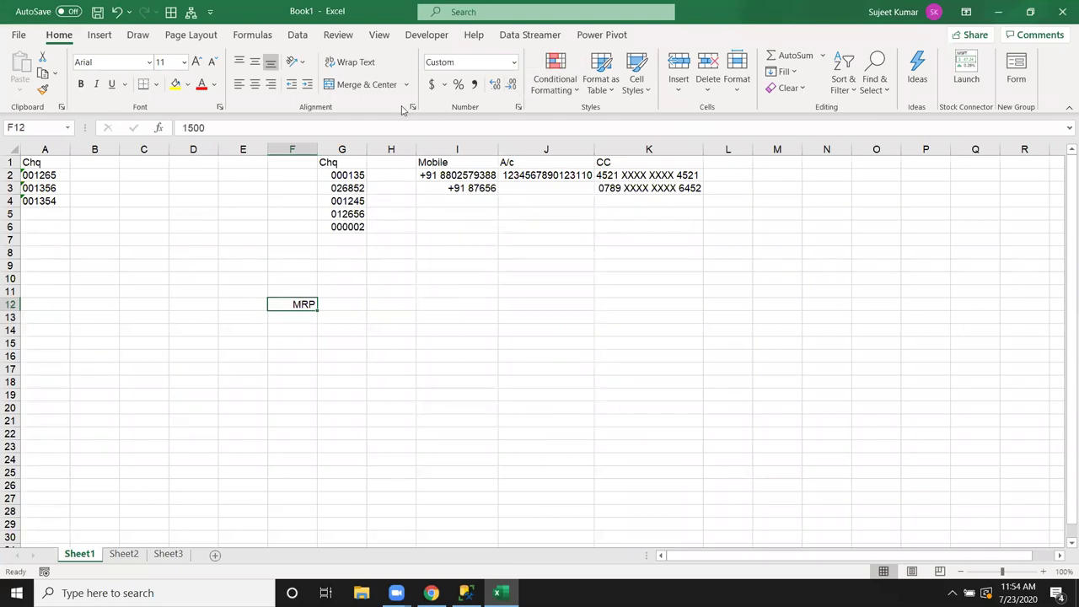
Step: Try MRP 0 and then MRP # custom formats on F12
{"action": "left_click", "coordinate": [518, 110]}
{"action": "left_click", "coordinate": [544, 247]}
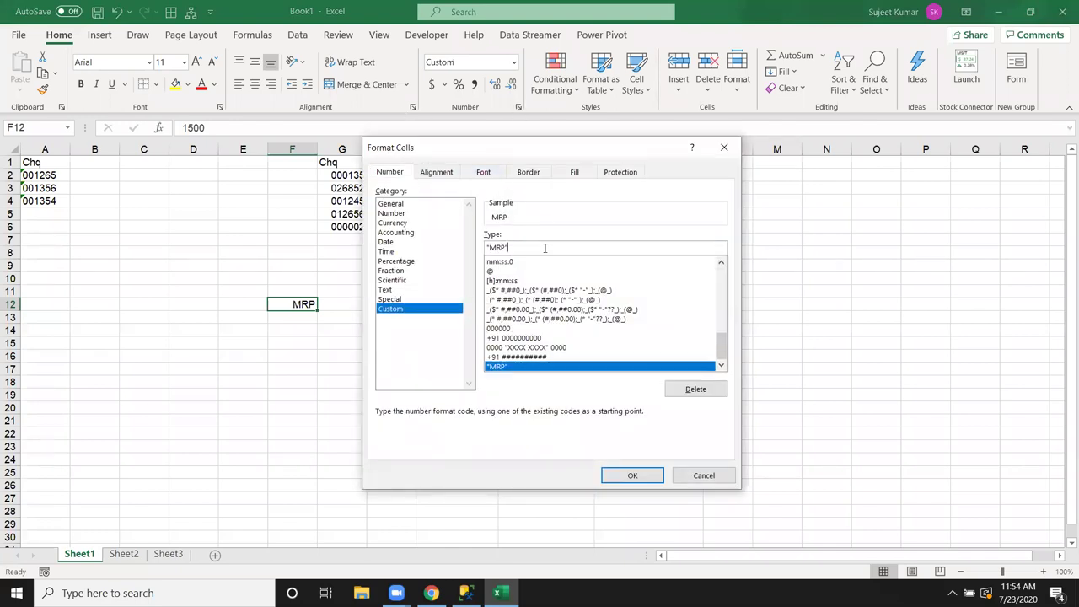
{"action": "type", "text": "00"}
{"action": "key", "text": "BackSpace"}
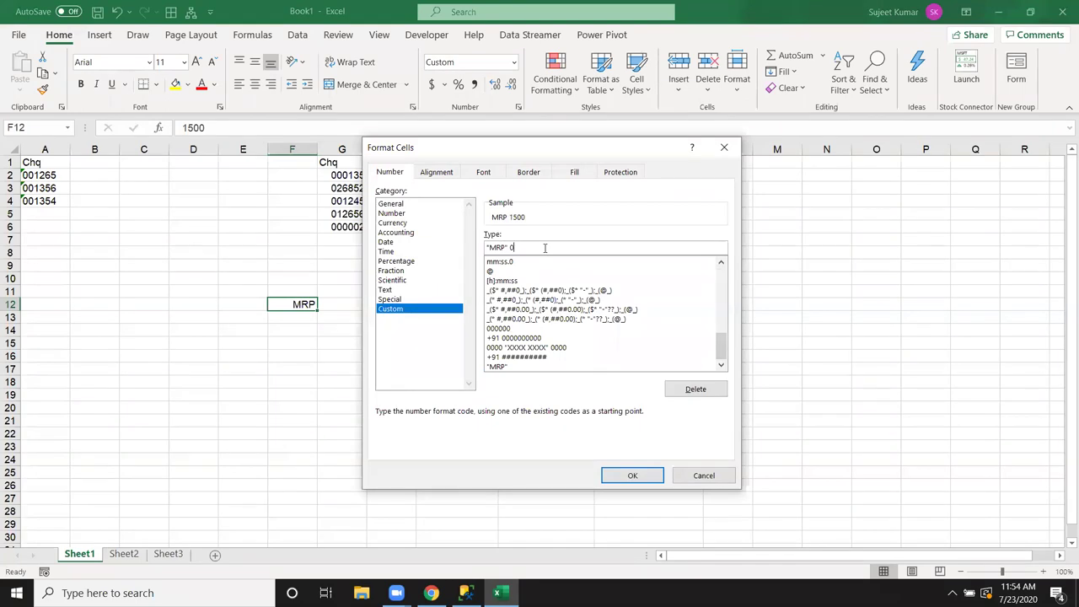
{"action": "key", "text": "Return"}
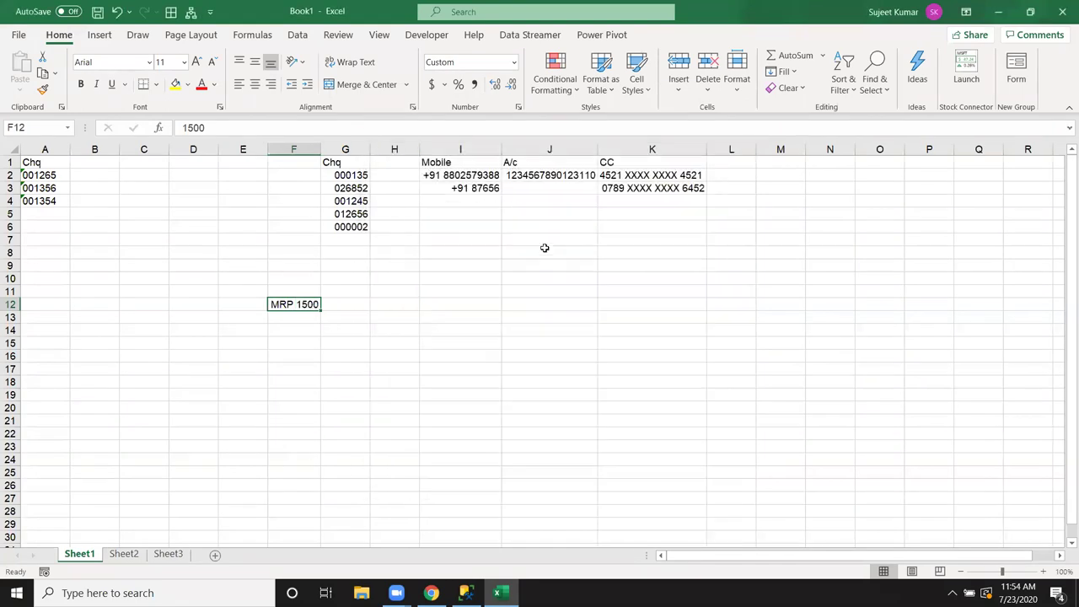
{"action": "left_click", "coordinate": [519, 107]}
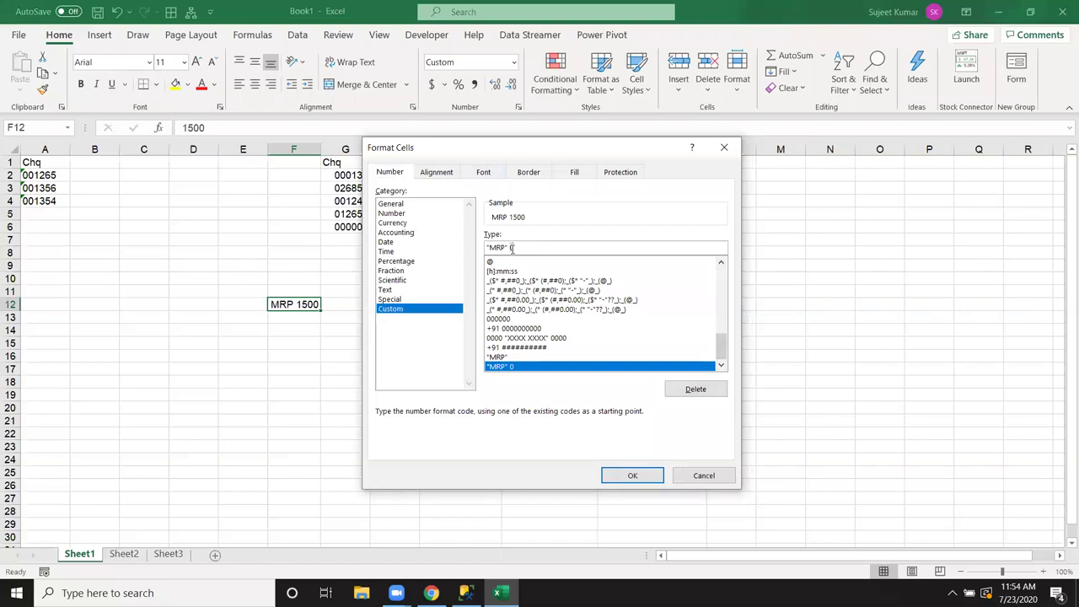
{"action": "key", "text": "BackSpace"}
{"action": "type", "text": "#"}
{"action": "key", "text": "Return"}
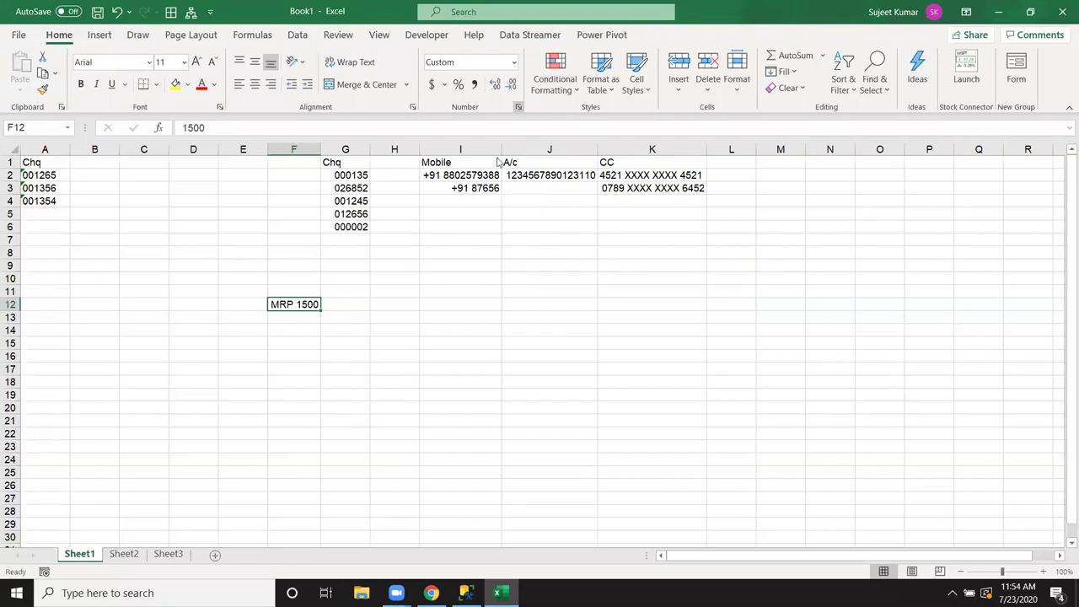
Step: Try MRP 00, enter 5 in F12, and settle on MRP 0 so it shows MRP 5
{"action": "key", "text": "ctrl+1"}
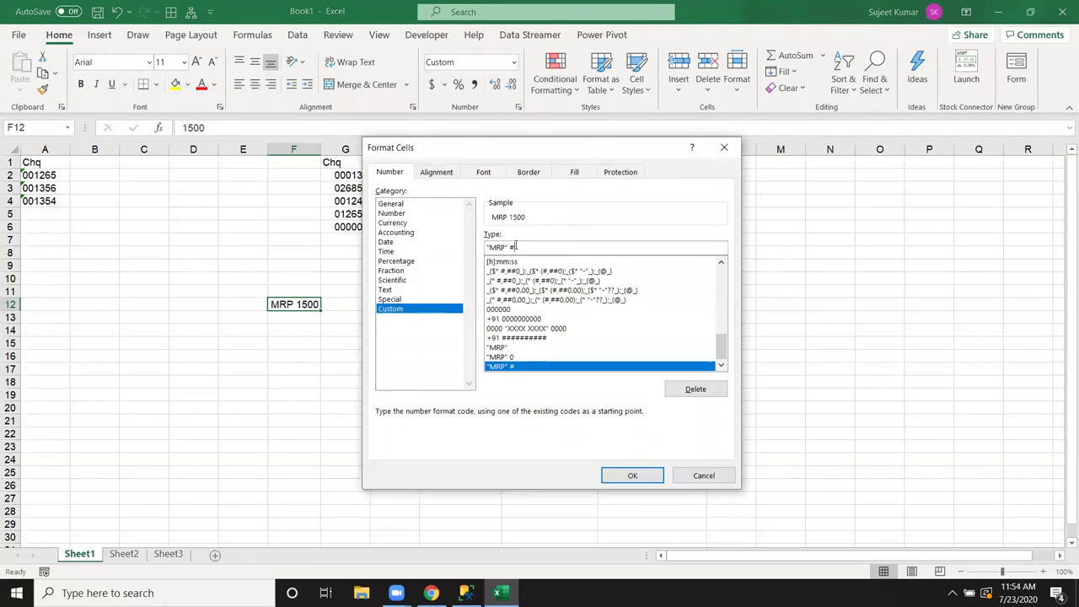
{"action": "key", "text": "BackSpace"}
{"action": "type", "text": "00"}
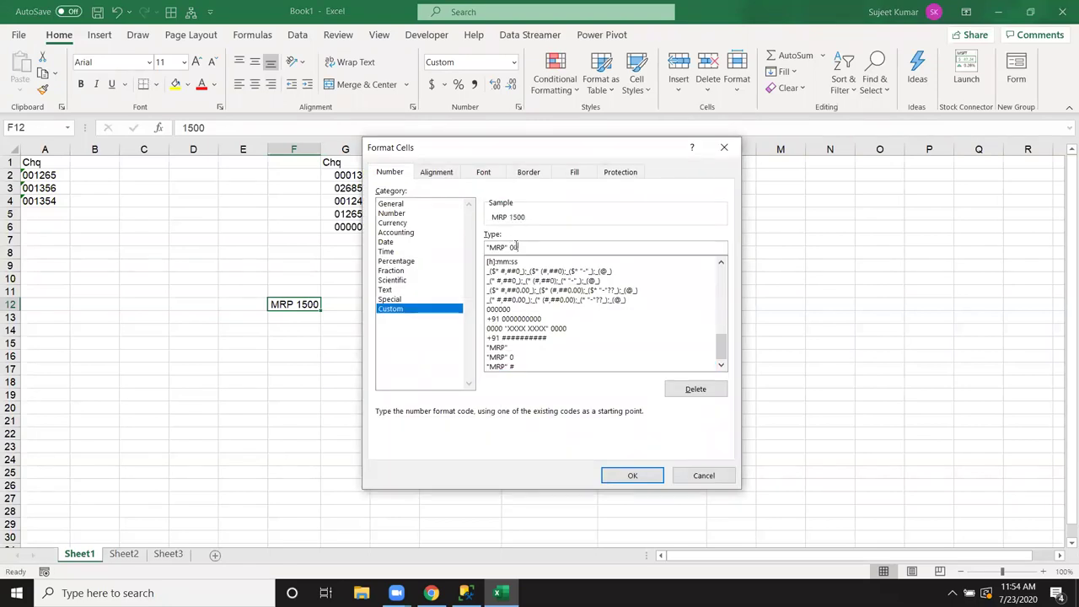
{"action": "key", "text": "Return"}
{"action": "type", "text": "5"}
{"action": "key", "text": "Return"}
{"action": "key", "text": "Up"}
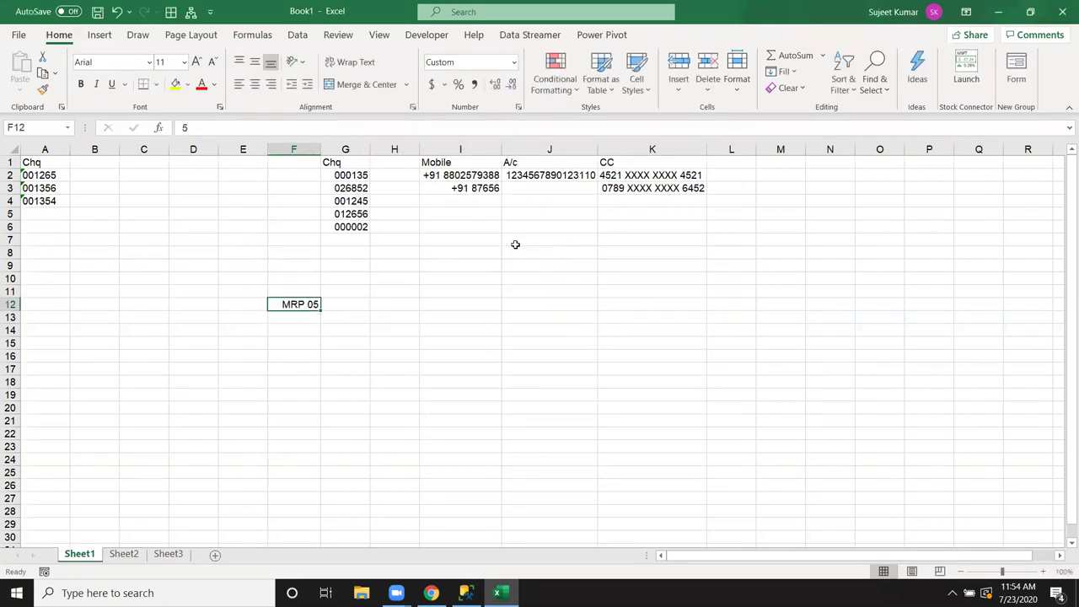
{"action": "left_click", "coordinate": [519, 107]}
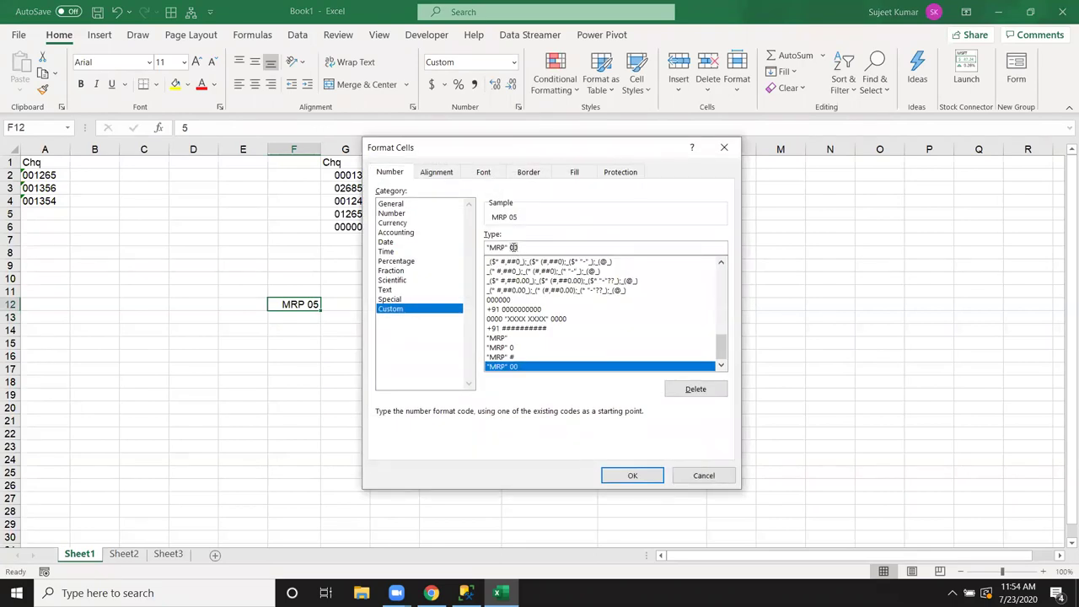
{"action": "key", "text": "BackSpace"}
{"action": "key", "text": "Return"}
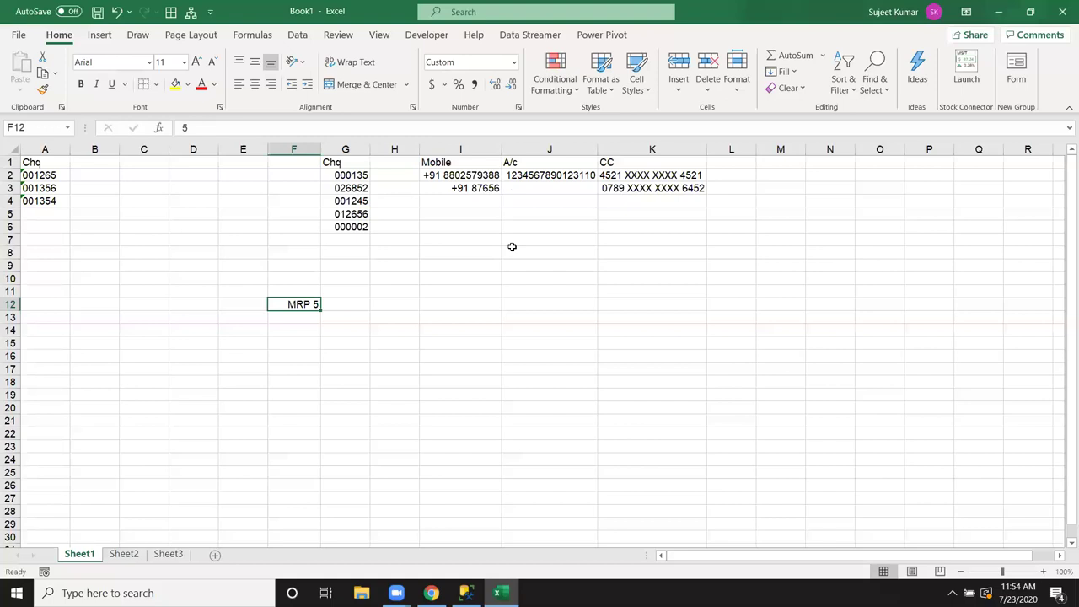
{"action": "key", "text": "Right"}
{"action": "key", "text": "Right"}
{"action": "key", "text": "Right"}
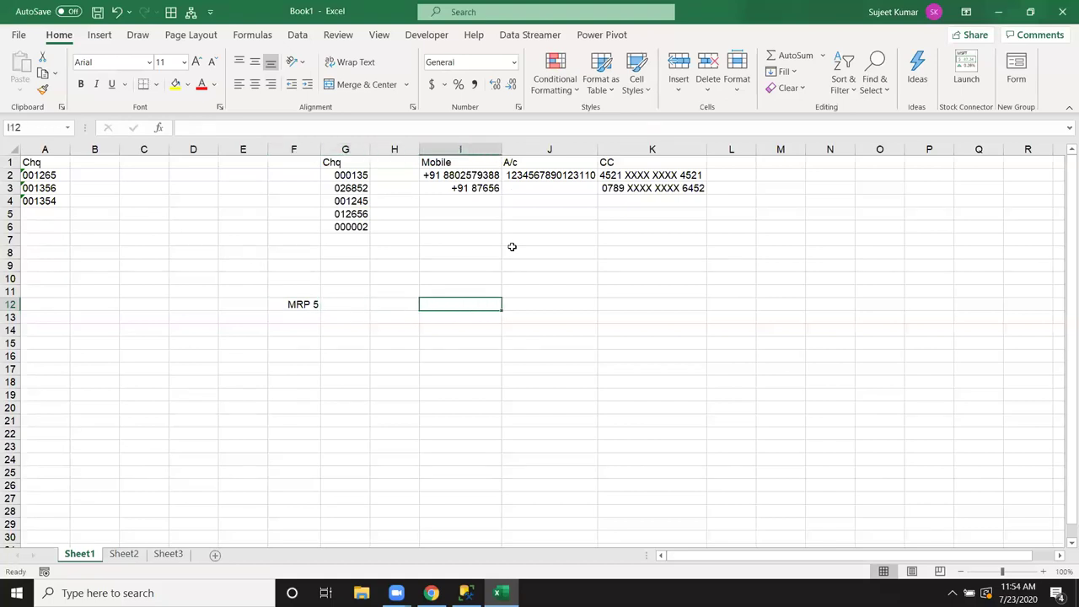
Step: Enter 15.65 in cell I12
{"action": "type", "text": "15.65"}
{"action": "key", "text": "Return"}
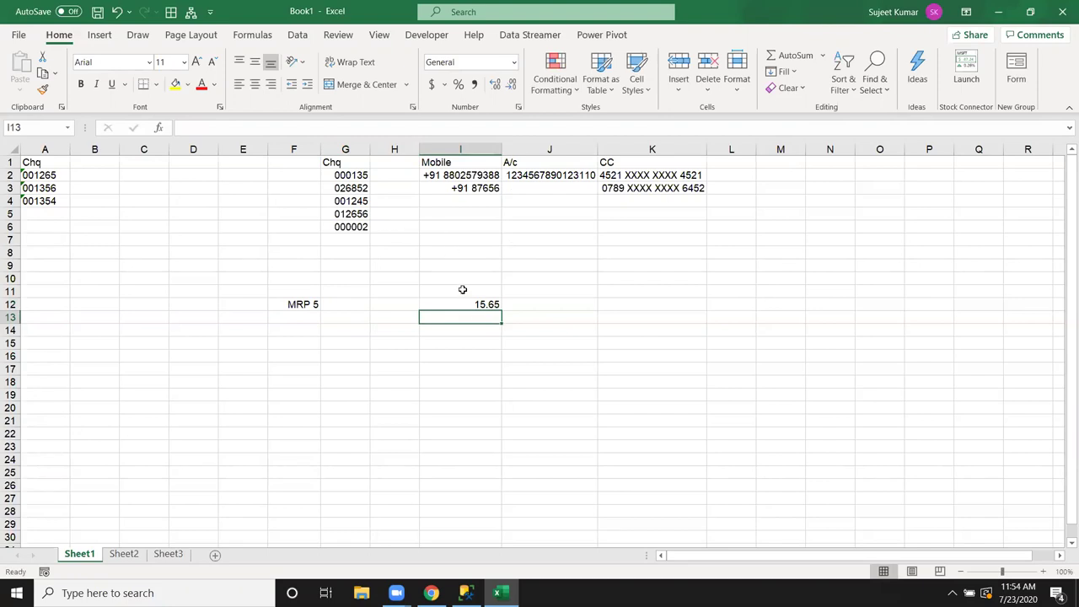
{"action": "left_click", "coordinate": [477, 309]}
Step: Format I12 with the custom code 0# "Rupees" .00 "Paise"
{"action": "left_click", "coordinate": [517, 108]}
{"action": "left_click_drag", "start_coordinate": [493, 155], "coordinate": [712, 164]}
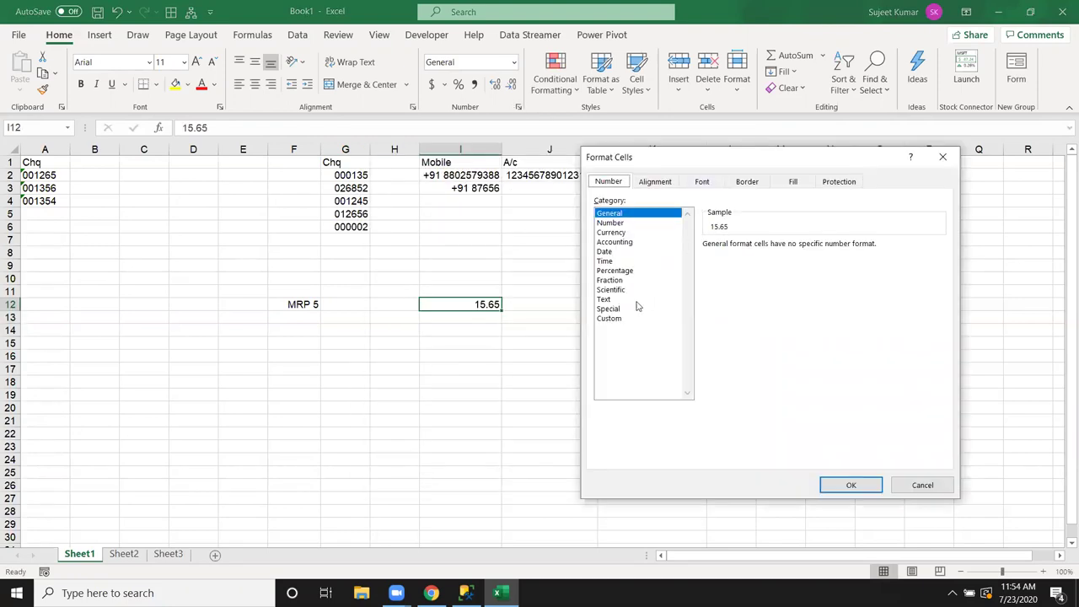
{"action": "left_click", "coordinate": [608, 317]}
{"action": "double_click", "coordinate": [734, 258]}
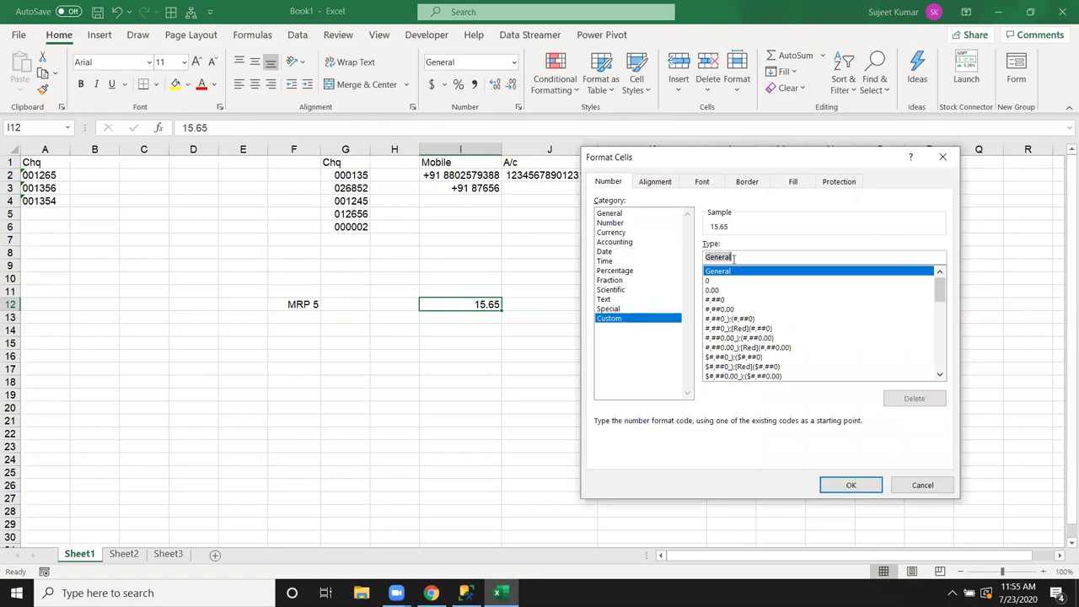
{"action": "type", "text": "0# \""}
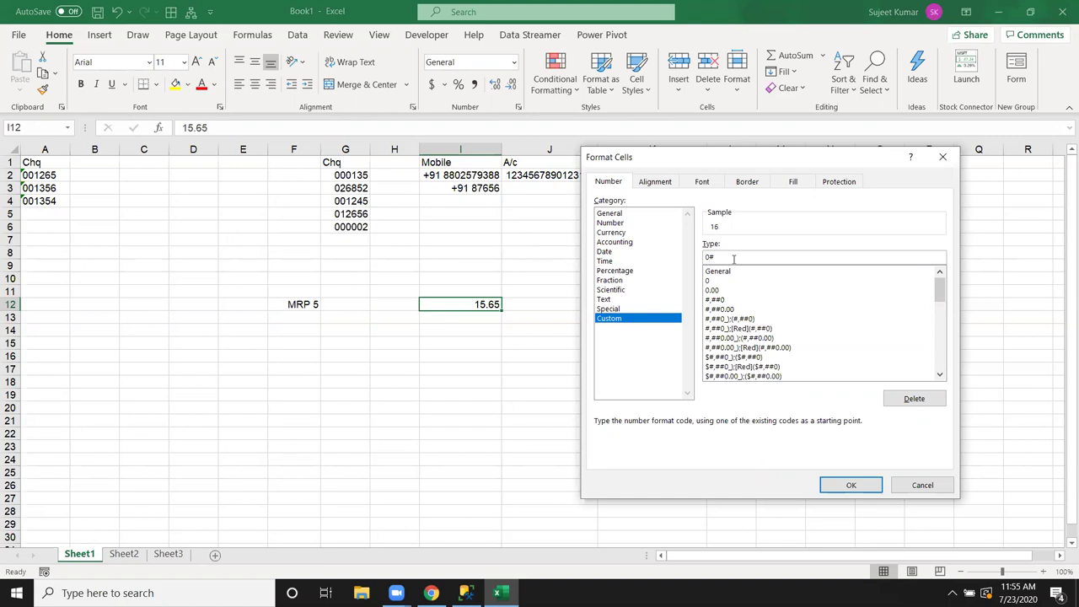
{"action": "type", "text": "Rupees"}
{"action": "type", "text": "\" .00 \"Paise\""}
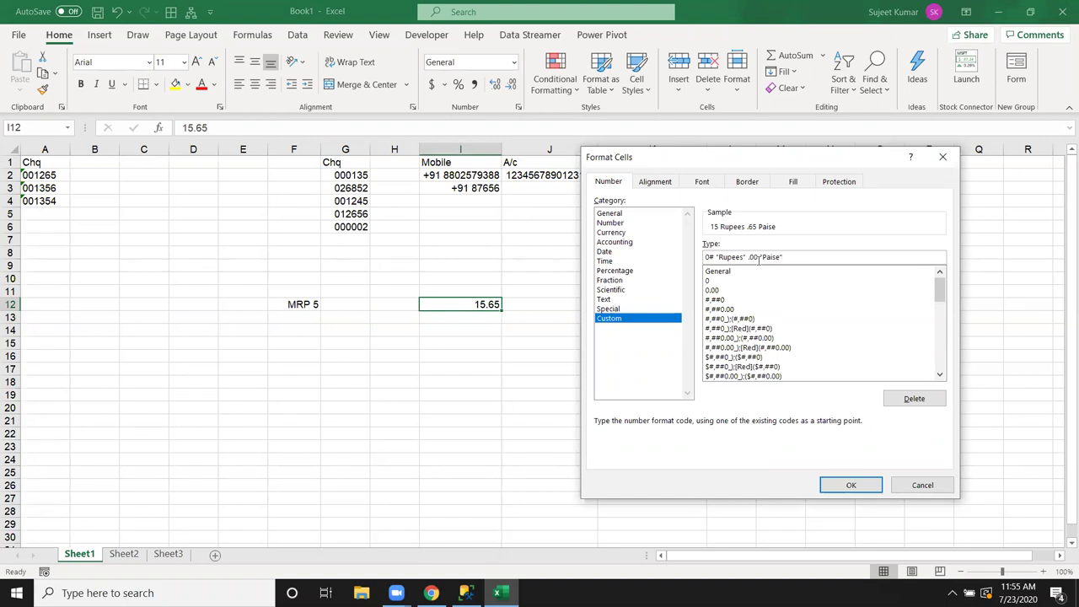
{"action": "key", "text": "Return"}
{"action": "left_click", "coordinate": [440, 314]}
{"action": "left_click", "coordinate": [442, 299]}
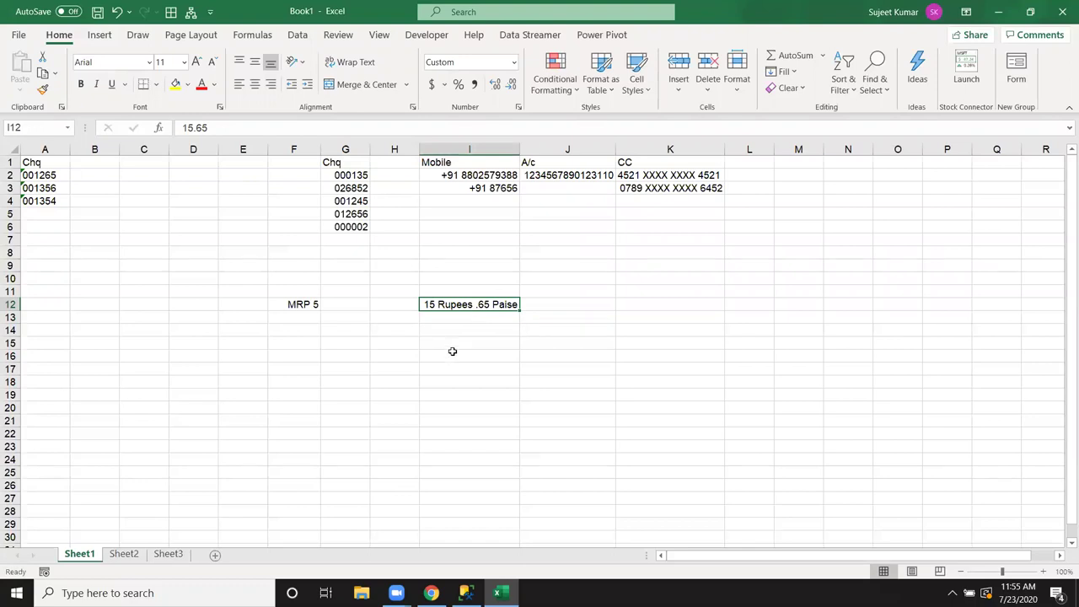
Step: Swap 0# for ## in I12's format and enter .65 in I12
{"action": "left_click", "coordinate": [519, 108]}
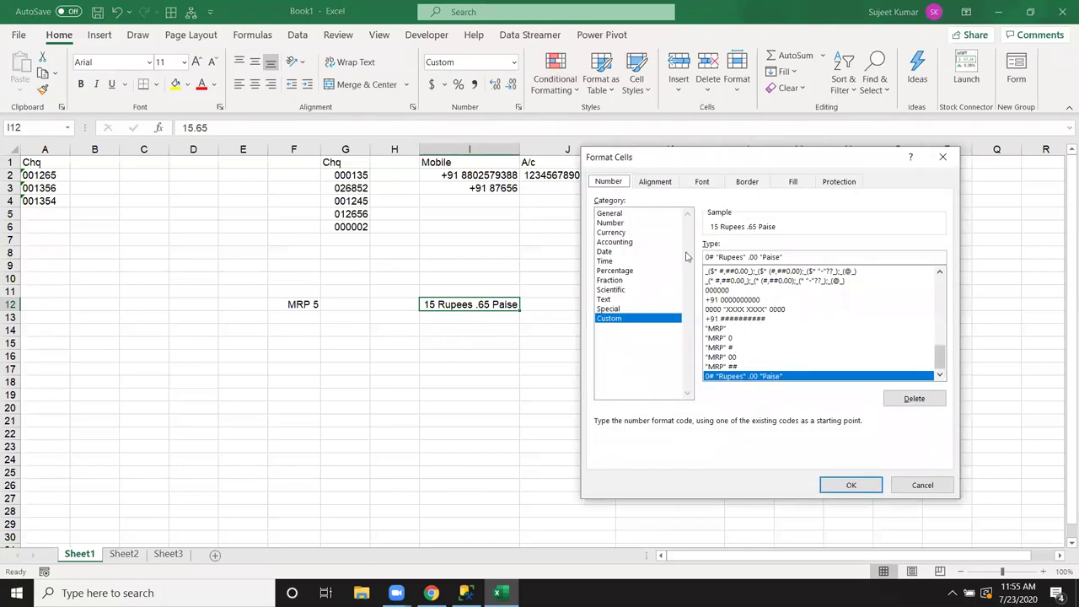
{"action": "double_click", "coordinate": [710, 258]}
{"action": "type", "text": "##"}
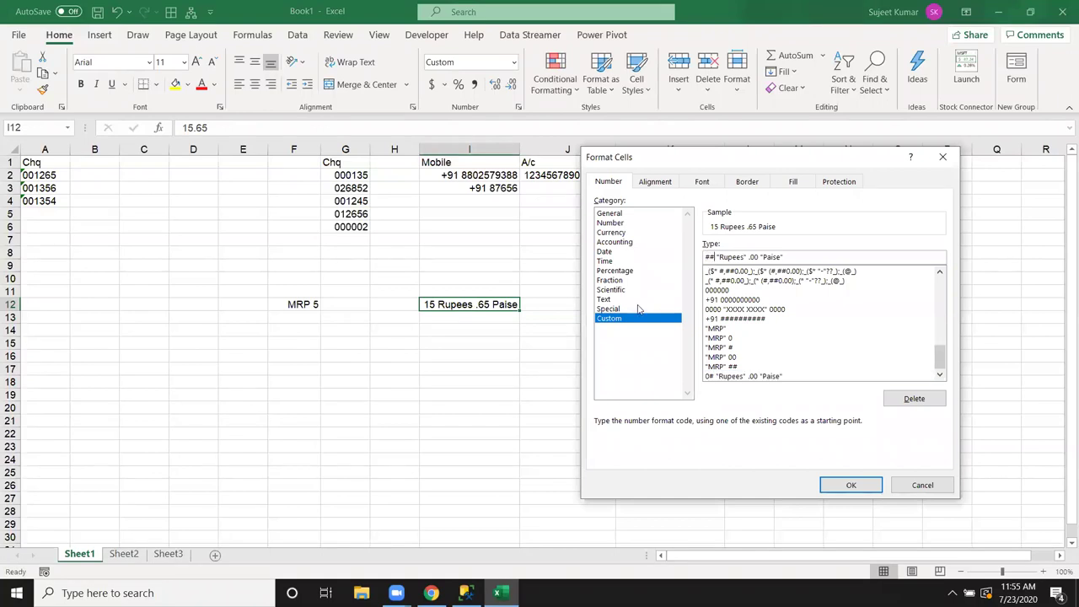
{"action": "key", "text": "Return"}
{"action": "type", "text": ".65"}
{"action": "key", "text": "Return"}
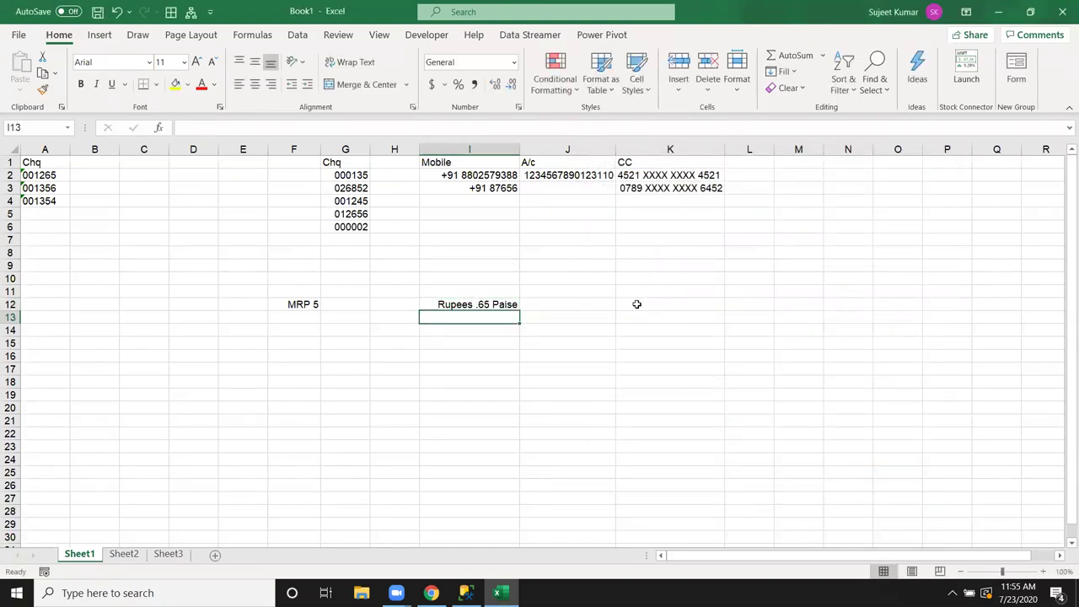
Step: Try the 00 and then # variants in place of ## in I12's format
{"action": "left_click", "coordinate": [499, 307]}
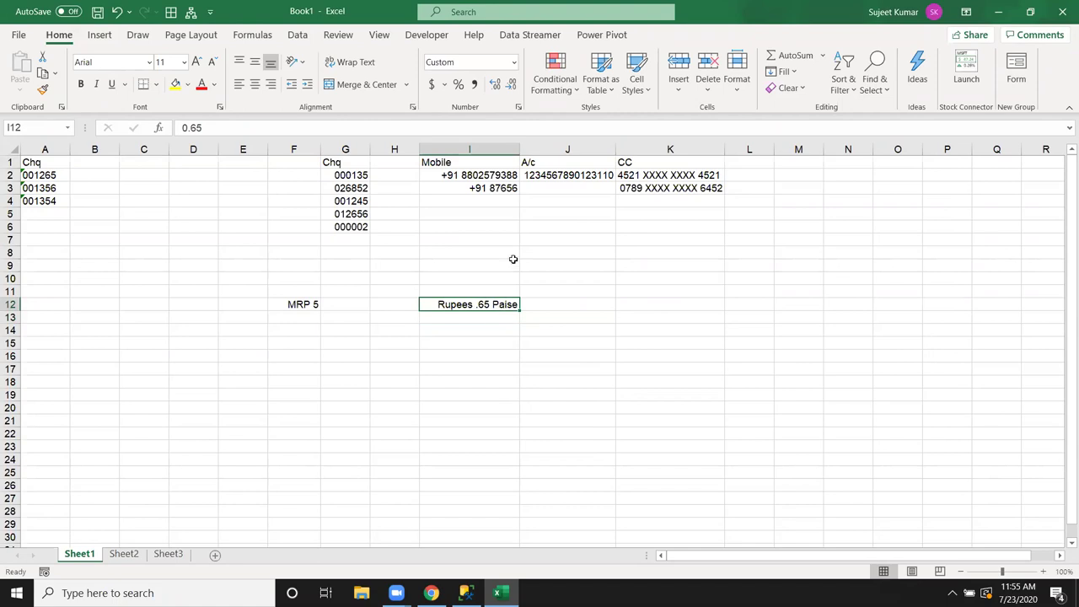
{"action": "left_click", "coordinate": [517, 107]}
{"action": "double_click", "coordinate": [715, 256]}
{"action": "type", "text": "00 \"Rupees\" .00 \"Paise"}
{"action": "key", "text": "Return"}
{"action": "left_click", "coordinate": [519, 107]}
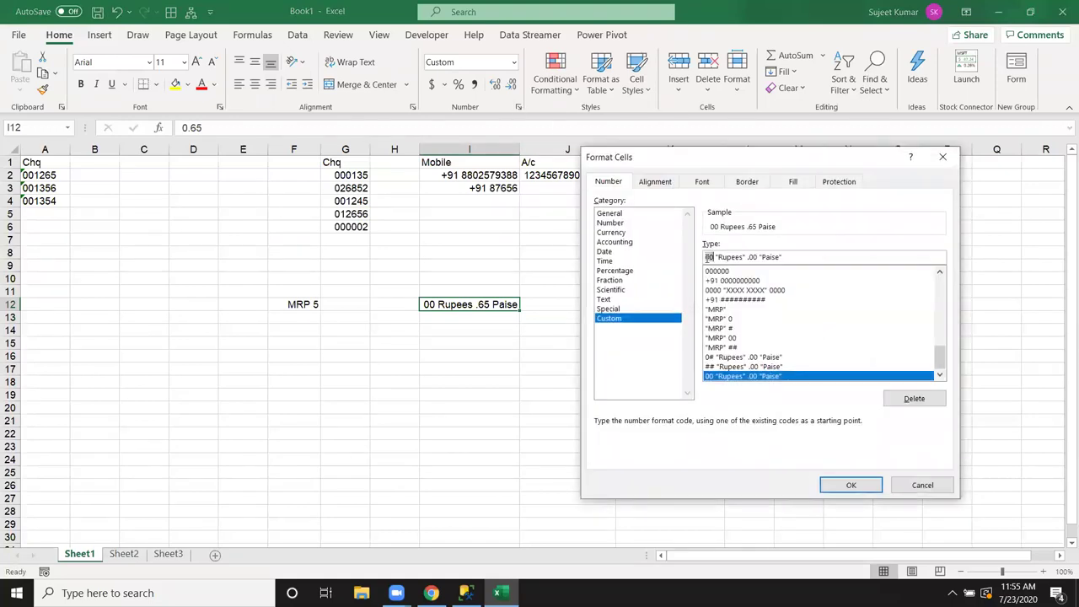
{"action": "double_click", "coordinate": [709, 257]}
{"action": "type", "text": "#"}
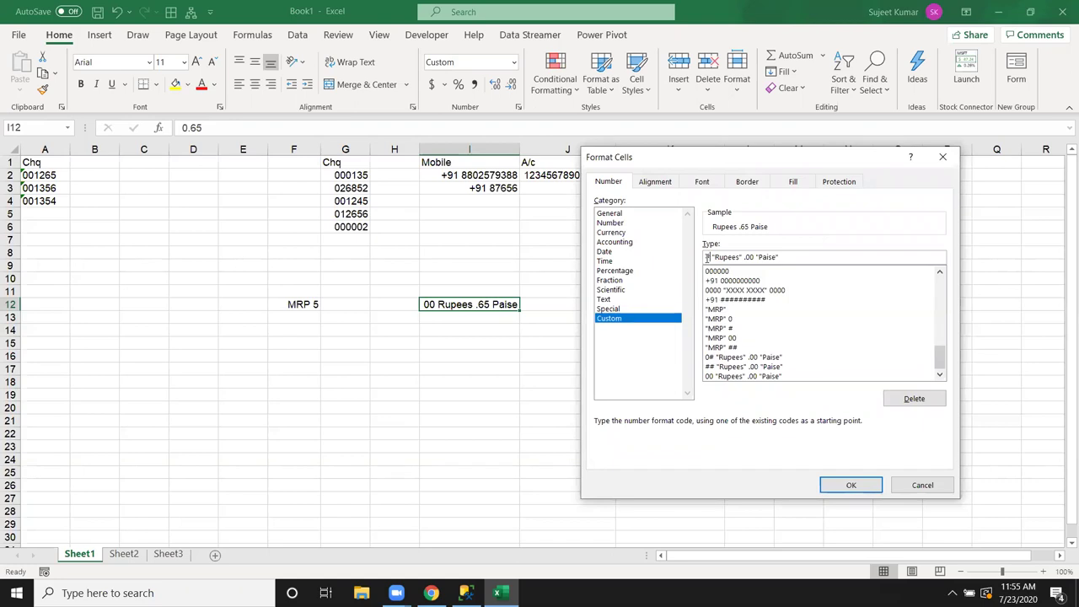
{"action": "key", "text": "Return"}
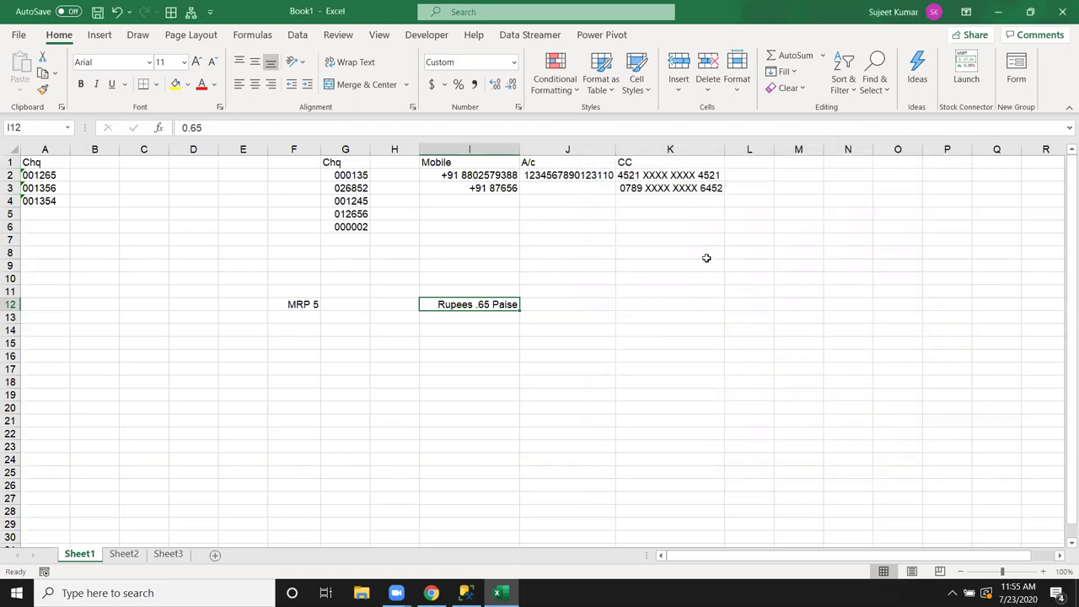
Step: Restore the 0# "Rupees" .00 "Paise" format on I12
{"action": "left_click", "coordinate": [517, 107]}
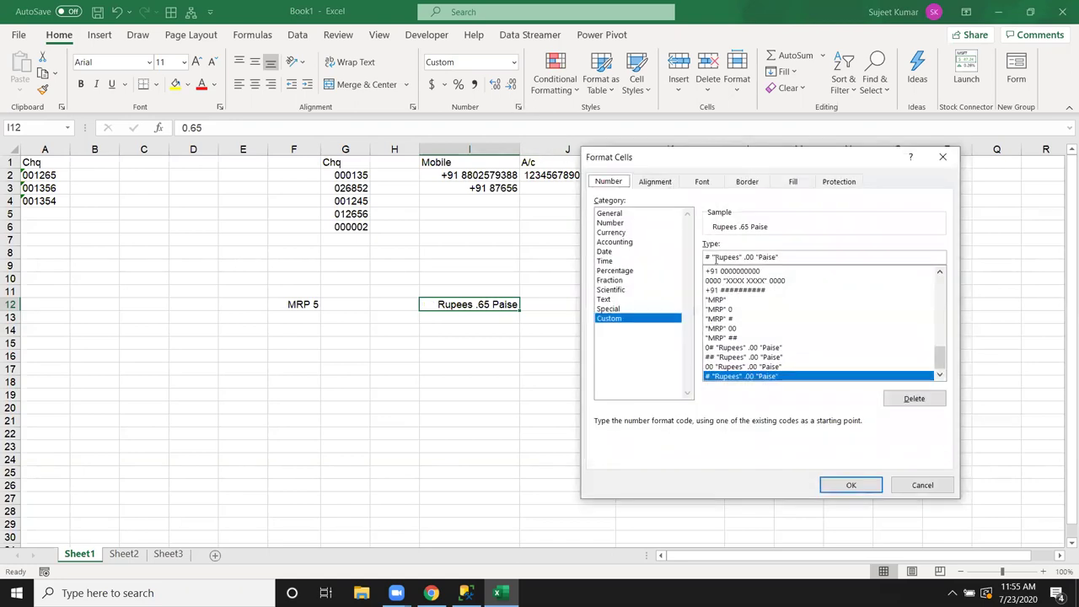
{"action": "double_click", "coordinate": [709, 257]}
{"action": "type", "text": "0"}
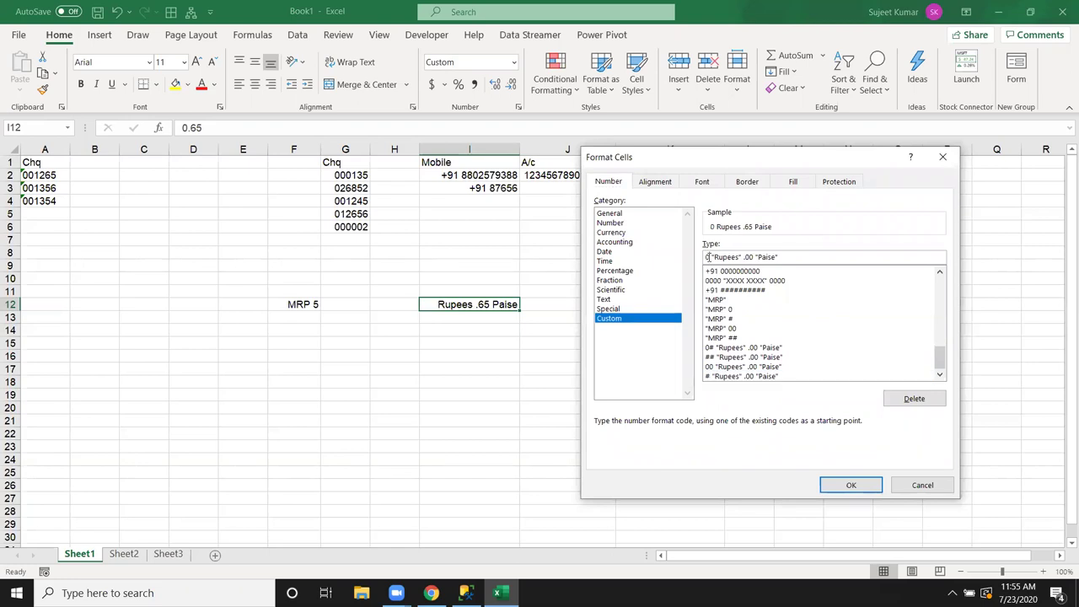
{"action": "type", "text": "#"}
{"action": "key", "text": "Return"}
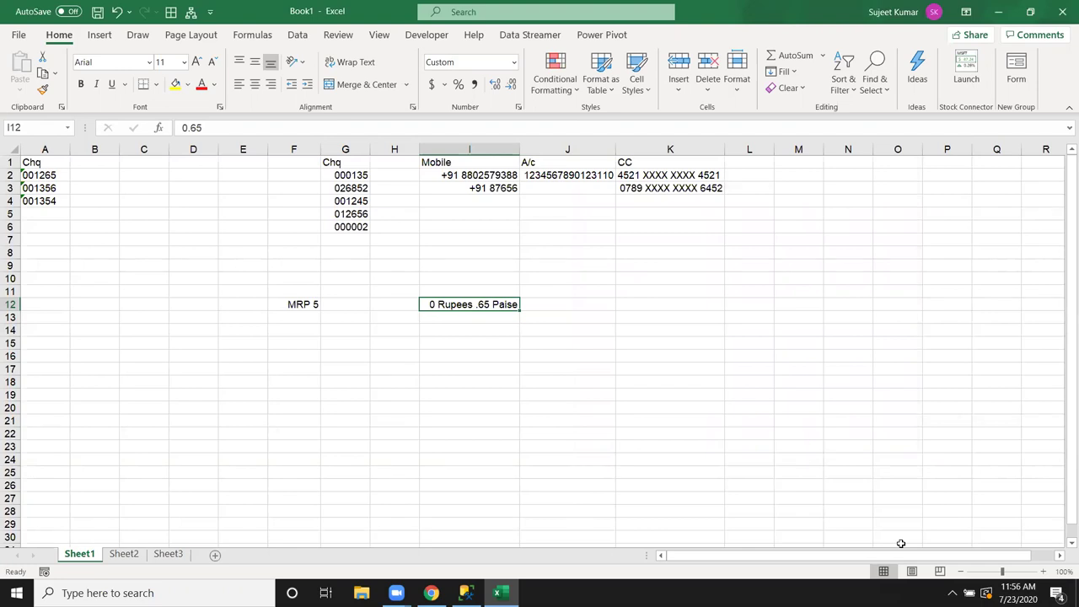
Step: Enter 5.85 in I12, shown as 05 Rupees .85 Paise, and review its format in Format Cells
{"action": "type", "text": "5.85"}
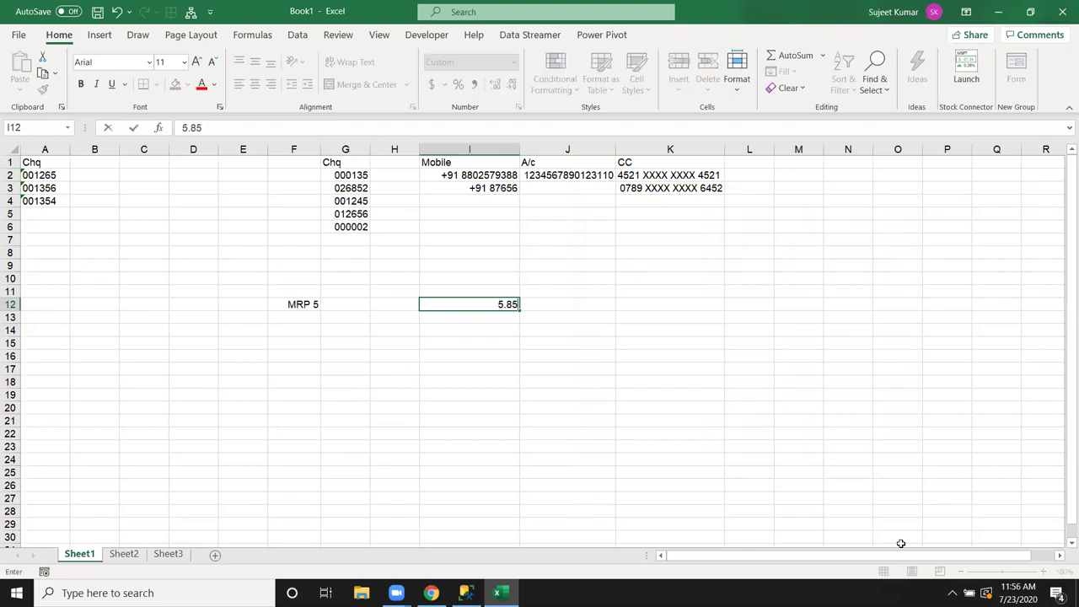
{"action": "key", "text": "Return"}
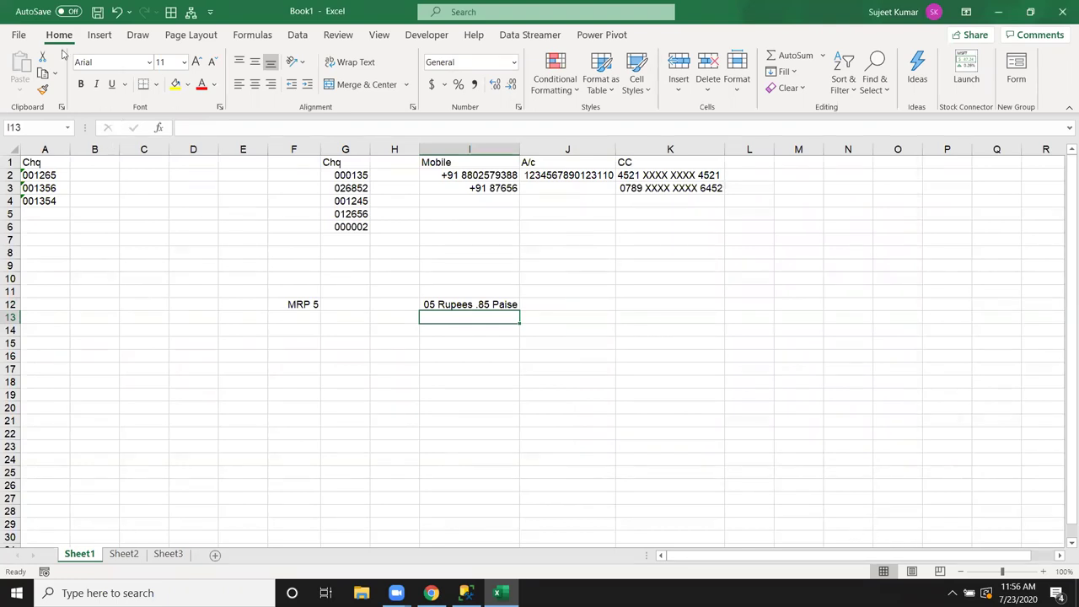
{"action": "left_click", "coordinate": [466, 304]}
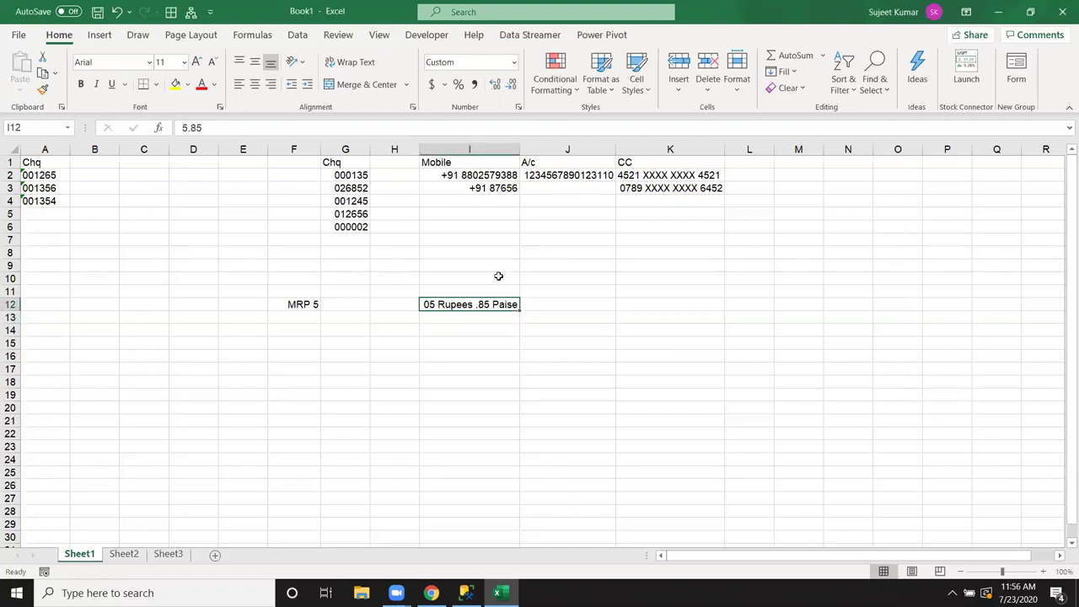
{"action": "left_click", "coordinate": [518, 109]}
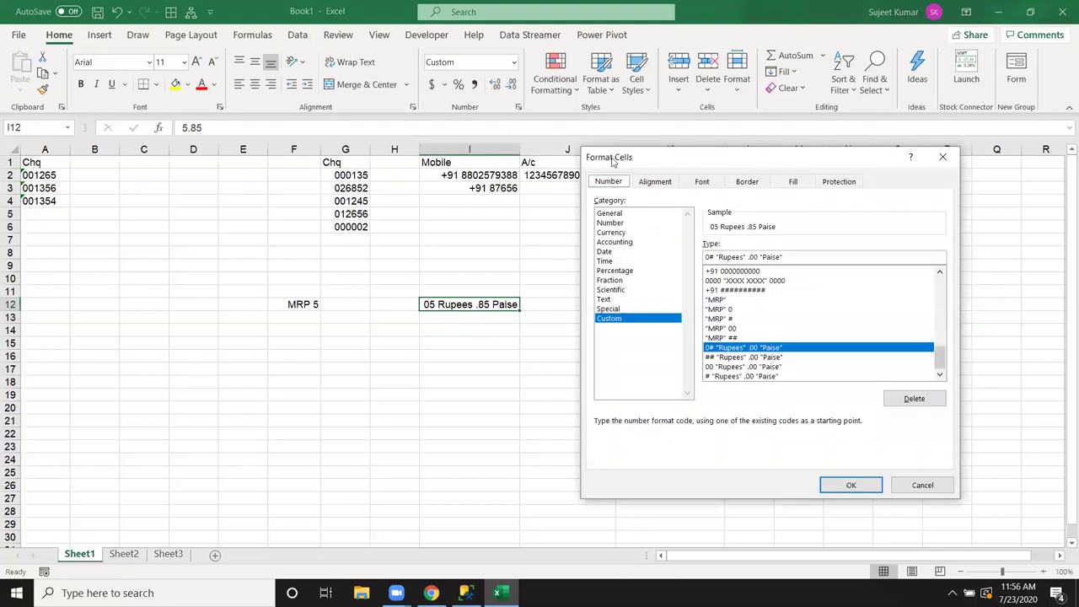
{"action": "left_click_drag", "start_coordinate": [613, 160], "coordinate": [60, 207]}
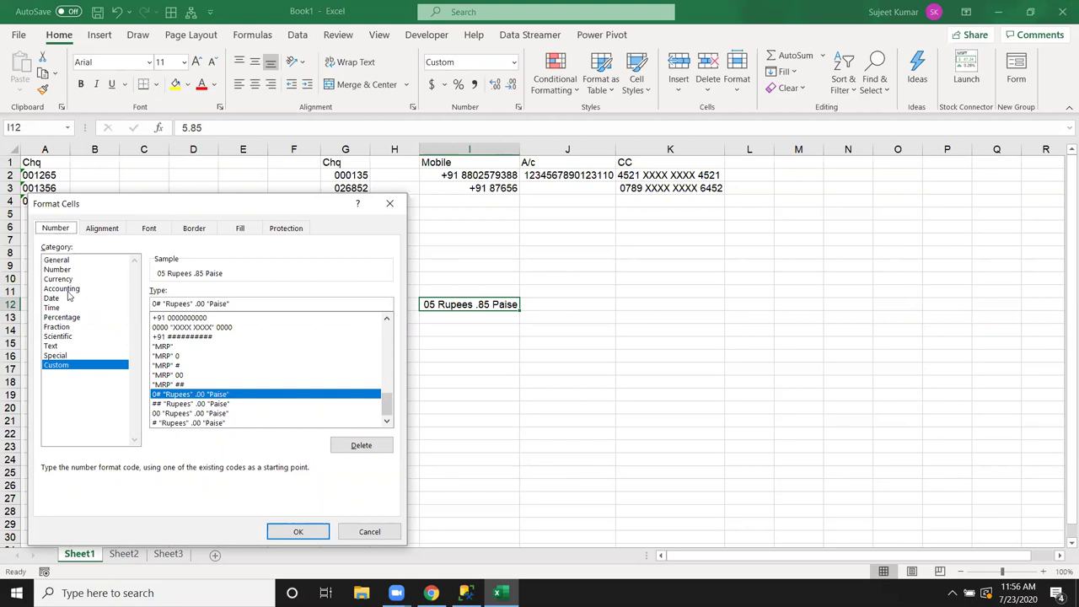
{"action": "left_click", "coordinate": [300, 532]}
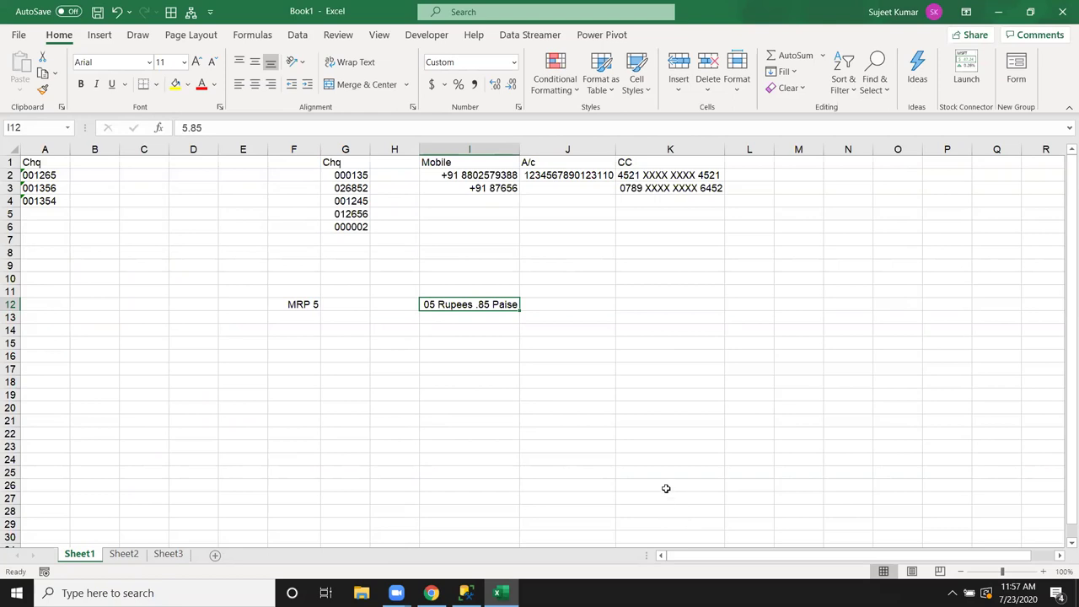
Step: Reopen Format Cells for I12 from the right-click menu and cancel without changes
{"action": "left_click", "coordinate": [468, 334]}
{"action": "left_click", "coordinate": [459, 308]}
{"action": "right_click", "coordinate": [460, 310]}
{"action": "left_click", "coordinate": [506, 484]}
{"action": "left_click_drag", "start_coordinate": [414, 232], "coordinate": [280, 184]}
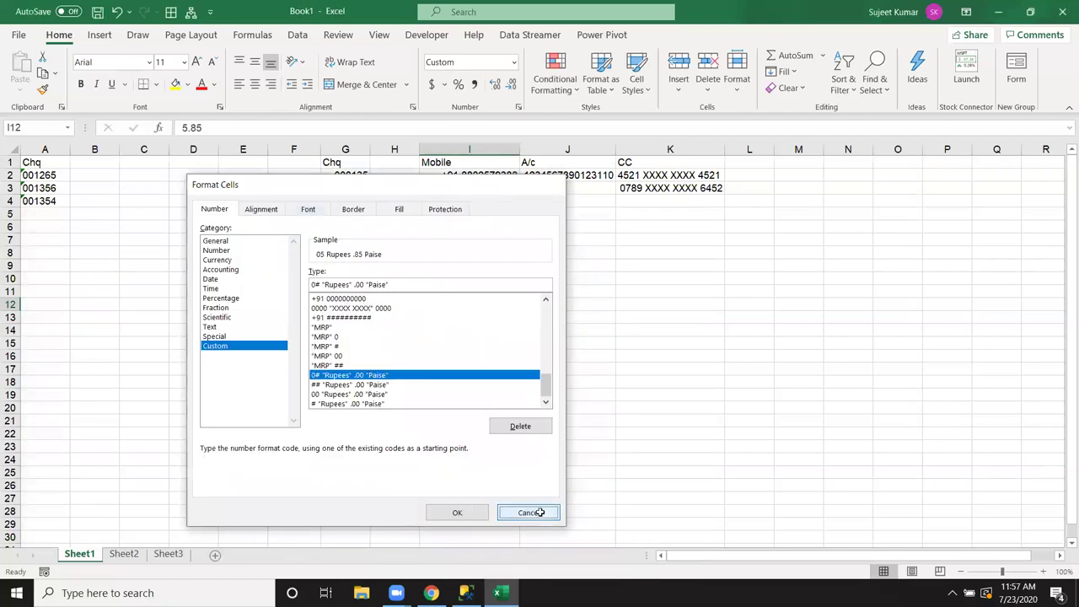
{"action": "left_click", "coordinate": [535, 513]}
Step: Enter 25000 in cell E16
{"action": "left_click", "coordinate": [242, 356]}
{"action": "type", "text": "25000"}
{"action": "key", "text": "ctrl+Return"}
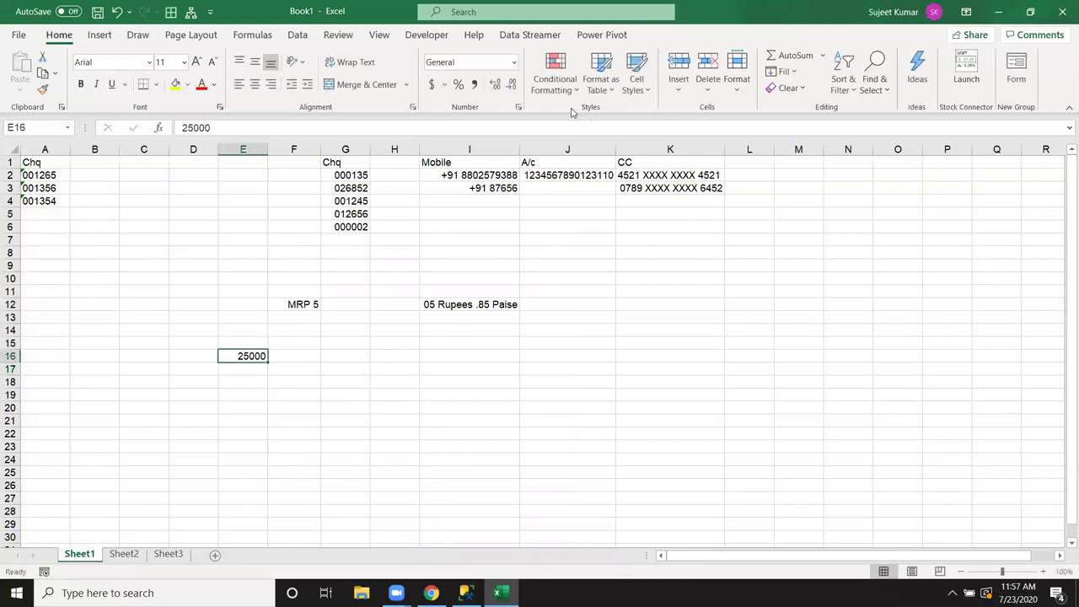
Step: Try comma style on E16, undo it, and cancel the edit to keep 25000
{"action": "left_click", "coordinate": [474, 84]}
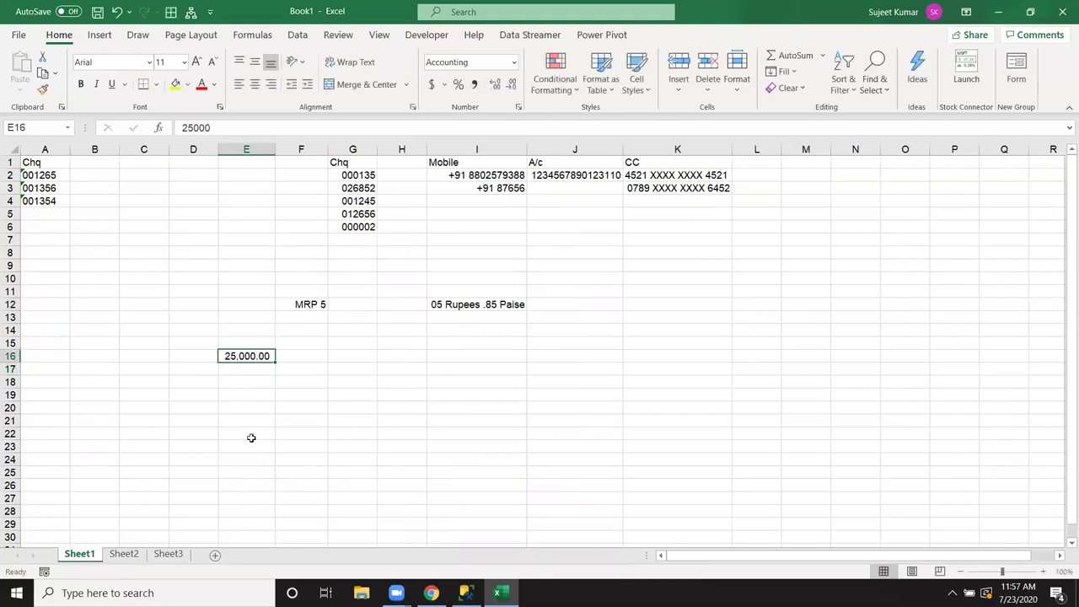
{"action": "key", "text": "ctrl+z"}
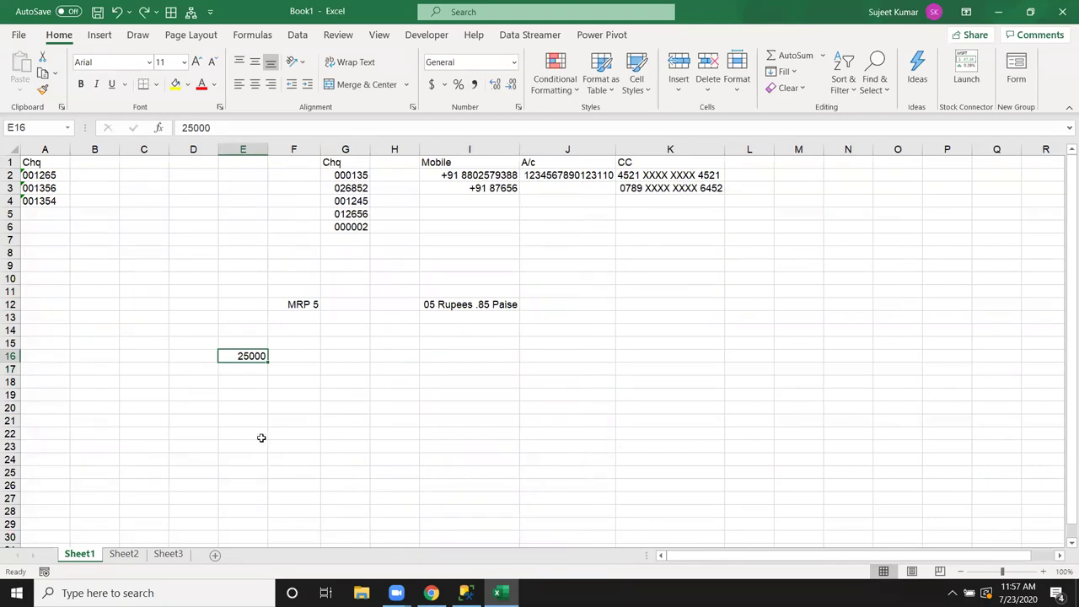
{"action": "type", "text": "25"}
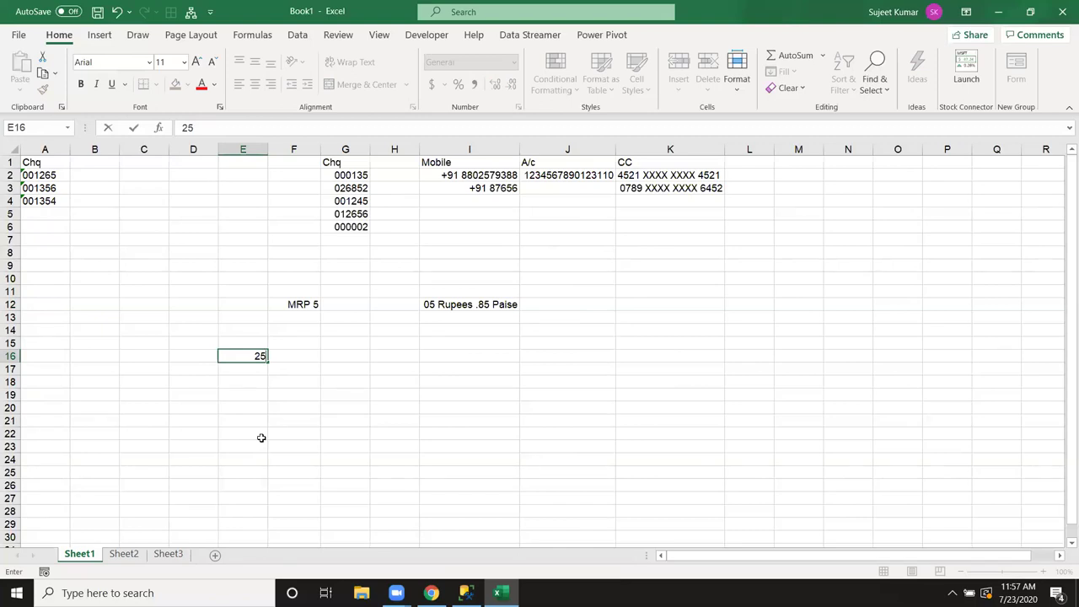
{"action": "key", "text": "Escape"}
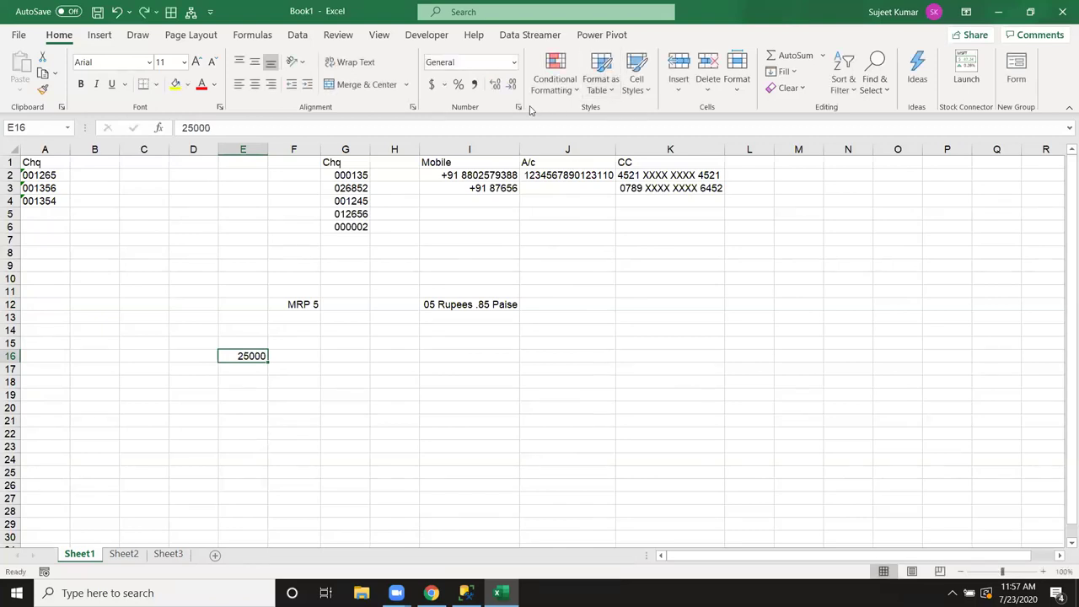
Step: Replace General with the custom code #, so E16 displays 25000 as 25
{"action": "left_click", "coordinate": [518, 108]}
{"action": "left_click", "coordinate": [59, 365]}
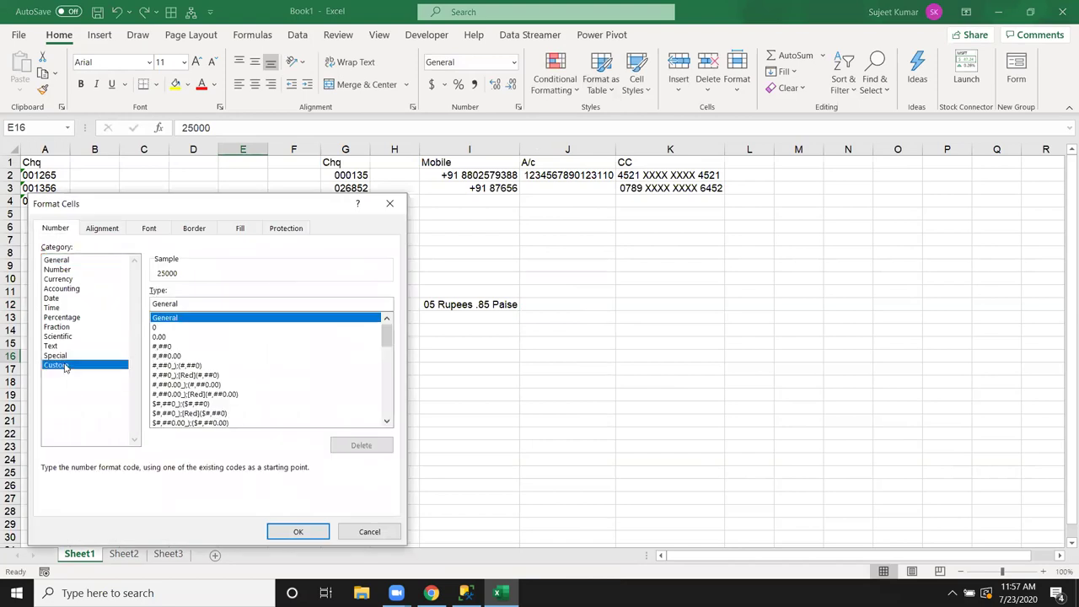
{"action": "double_click", "coordinate": [184, 306]}
{"action": "type", "text": "\""}
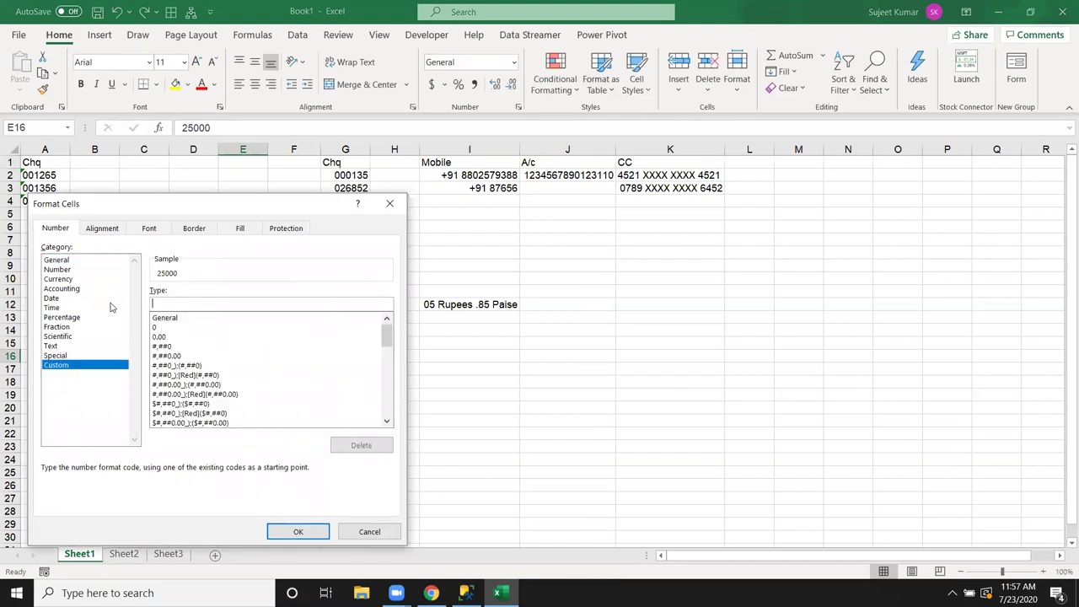
{"action": "key", "text": "BackSpace"}
{"action": "type", "text": "#,"}
{"action": "left_click_drag", "start_coordinate": [230, 201], "coordinate": [399, 189]}
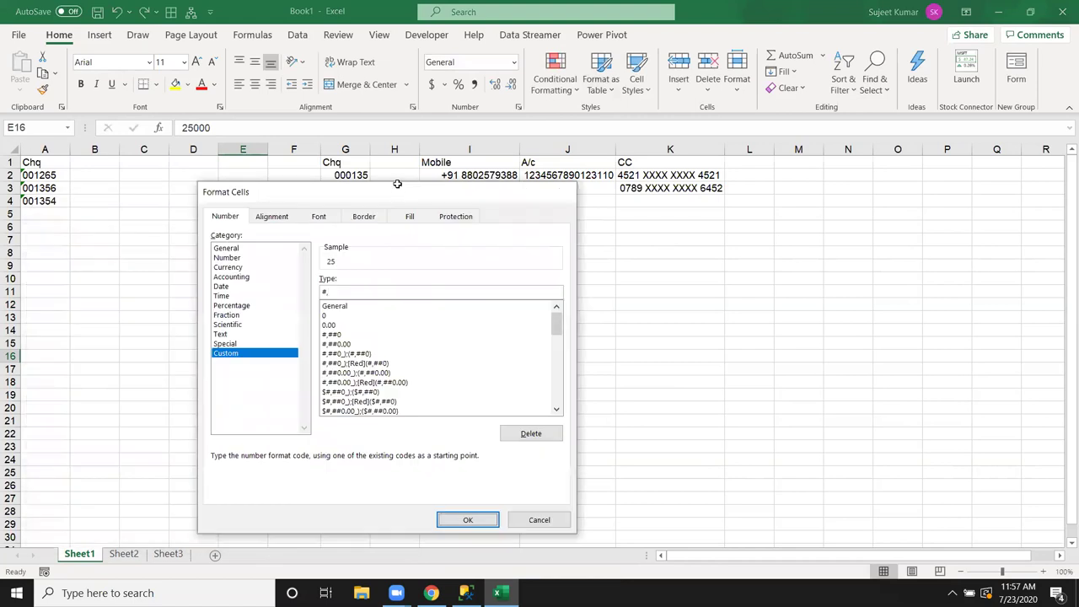
{"action": "key", "text": "Return"}
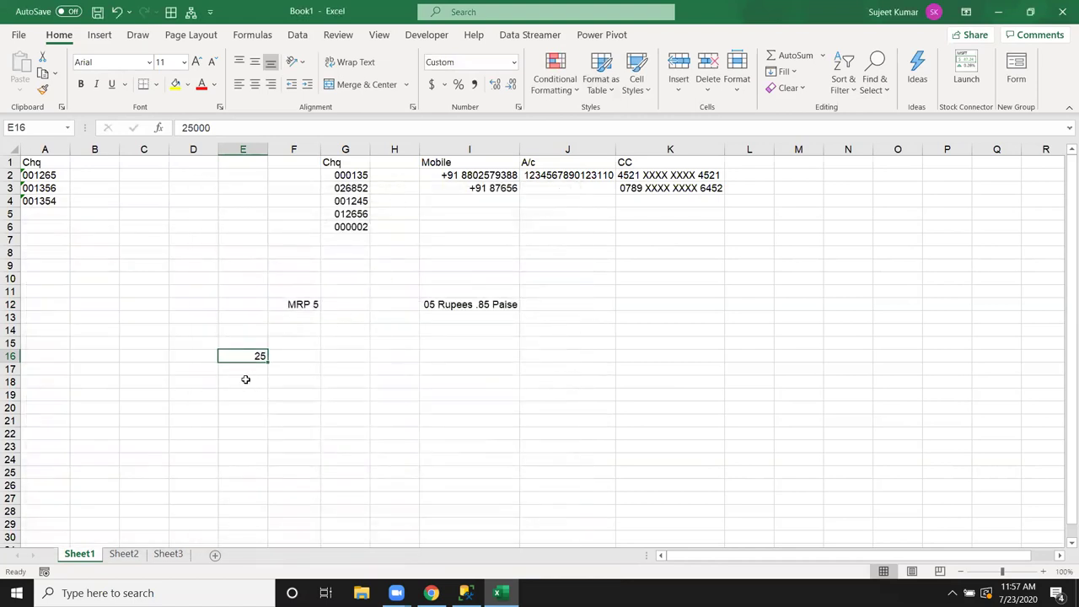
Step: Enter 50000 in E16, test =E16+1000 in F16, then clear F16
{"action": "type", "text": "50000"}
{"action": "key", "text": "Return"}
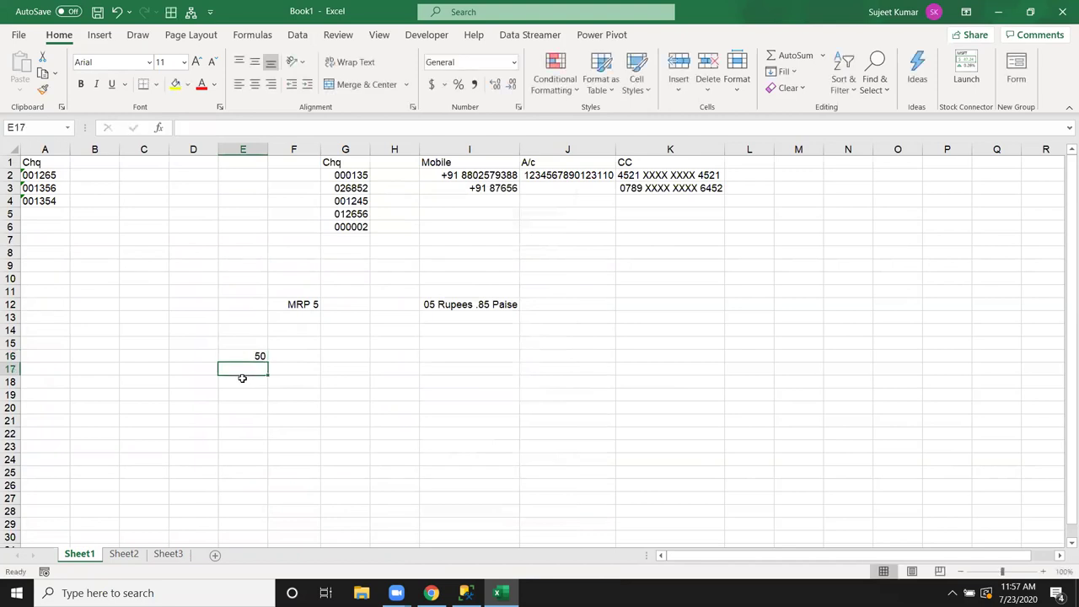
{"action": "key", "text": "Up"}
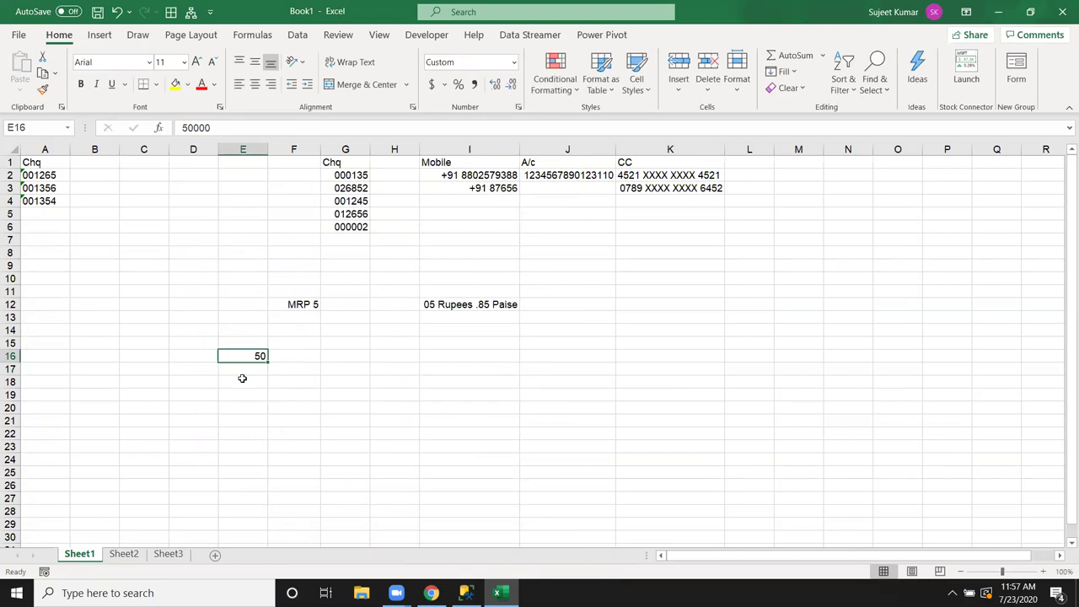
{"action": "key", "text": "Right"}
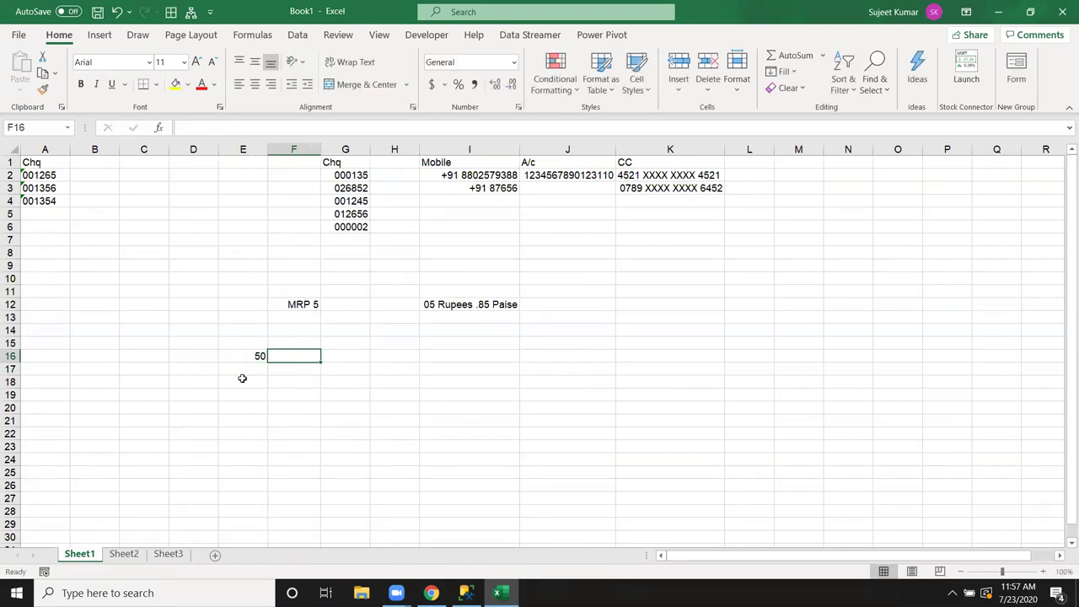
{"action": "type", "text": "="}
{"action": "key", "text": "Left"}
{"action": "type", "text": "+1000"}
{"action": "key", "text": "Return"}
{"action": "key", "text": "Up"}
{"action": "key", "text": "Delete"}
{"action": "key", "text": "Left"}
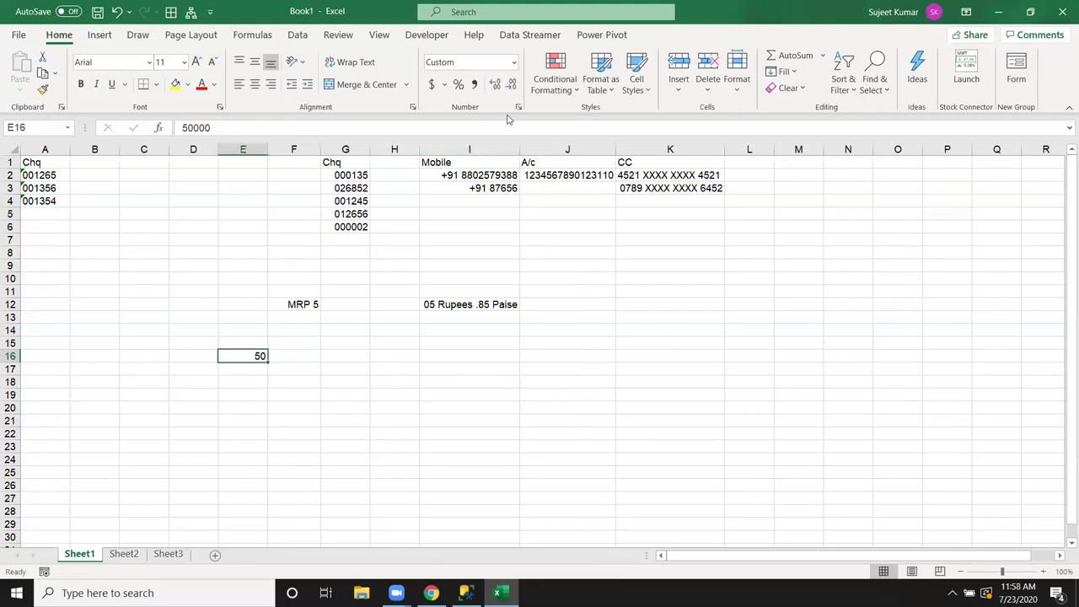
Step: Change E16's custom code from #, to #,"K" so it shows 50 K
{"action": "left_click", "coordinate": [519, 107]}
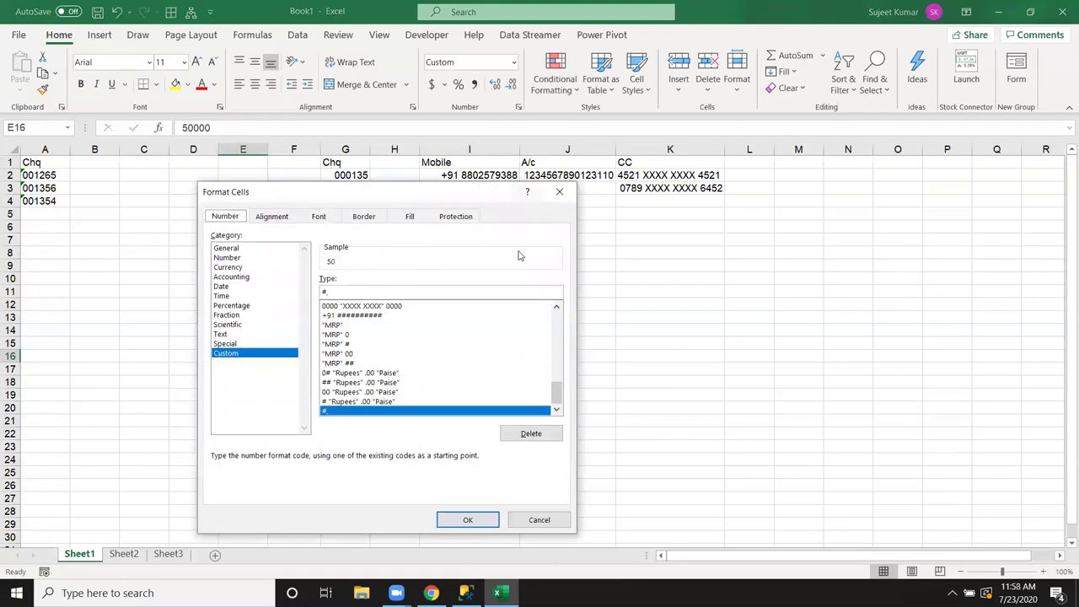
{"action": "left_click", "coordinate": [406, 293]}
{"action": "type", "text": "K\""}
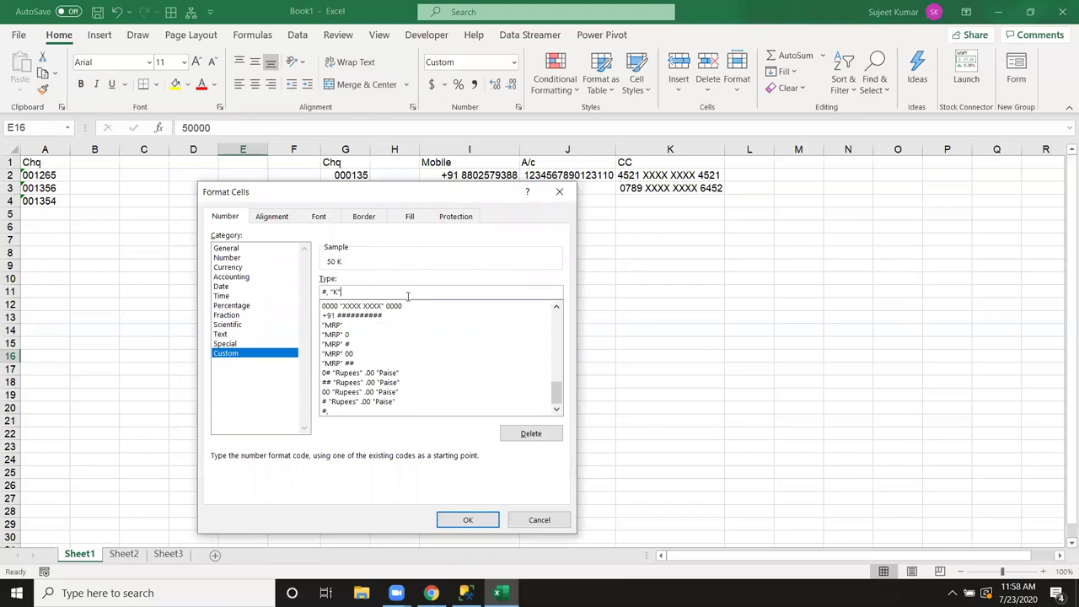
{"action": "key", "text": "Return"}
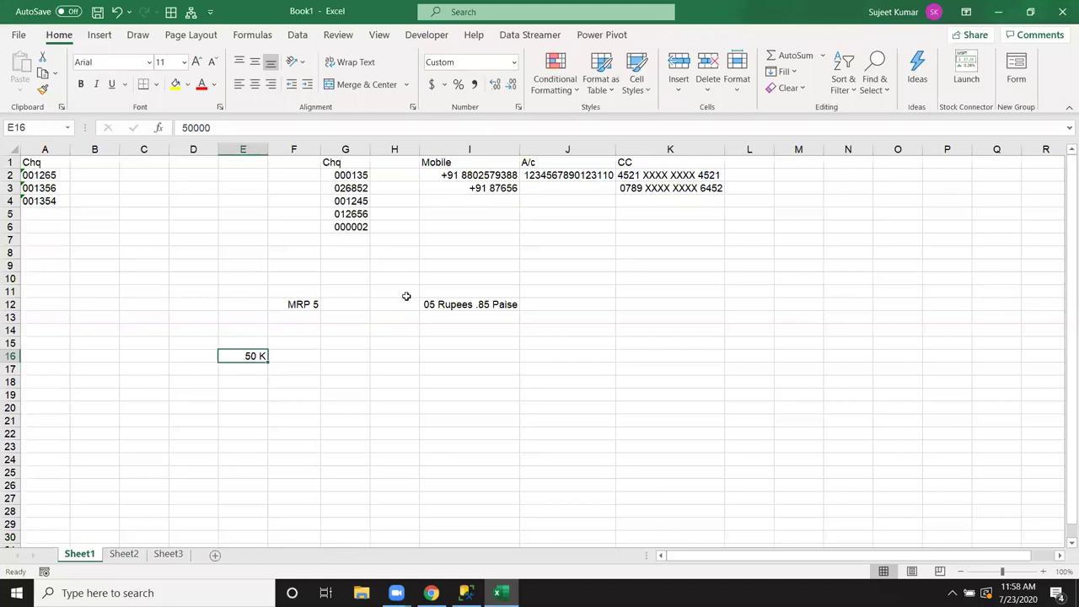
Step: Apply the millions custom format #,0.00,, to F16 and enter 2563214, shown as 2.56
{"action": "key", "text": "Right"}
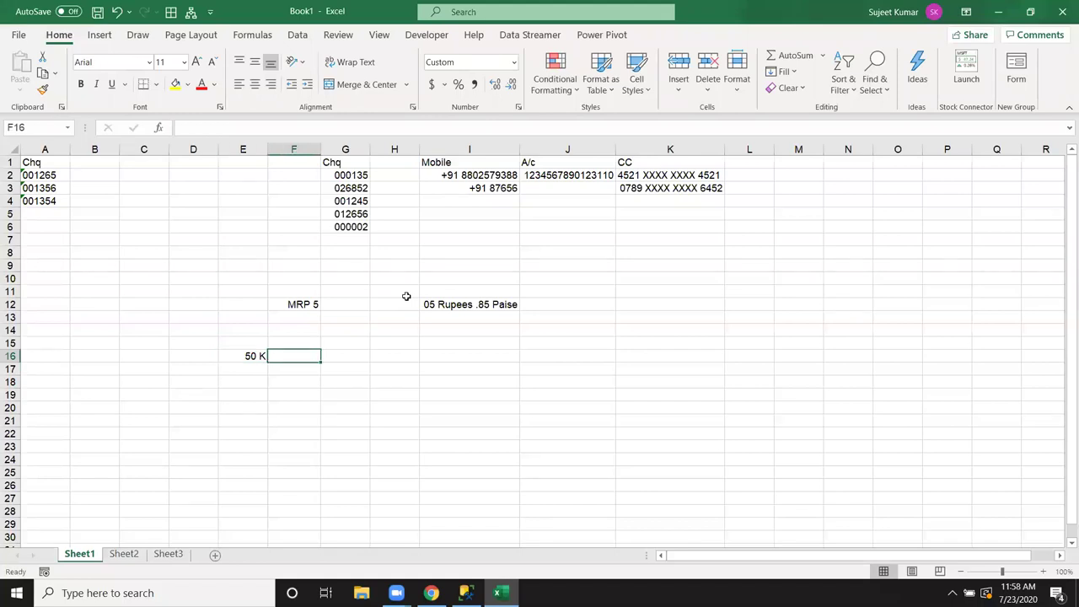
{"action": "key", "text": "ctrl+1"}
{"action": "type", "text": "#,"}
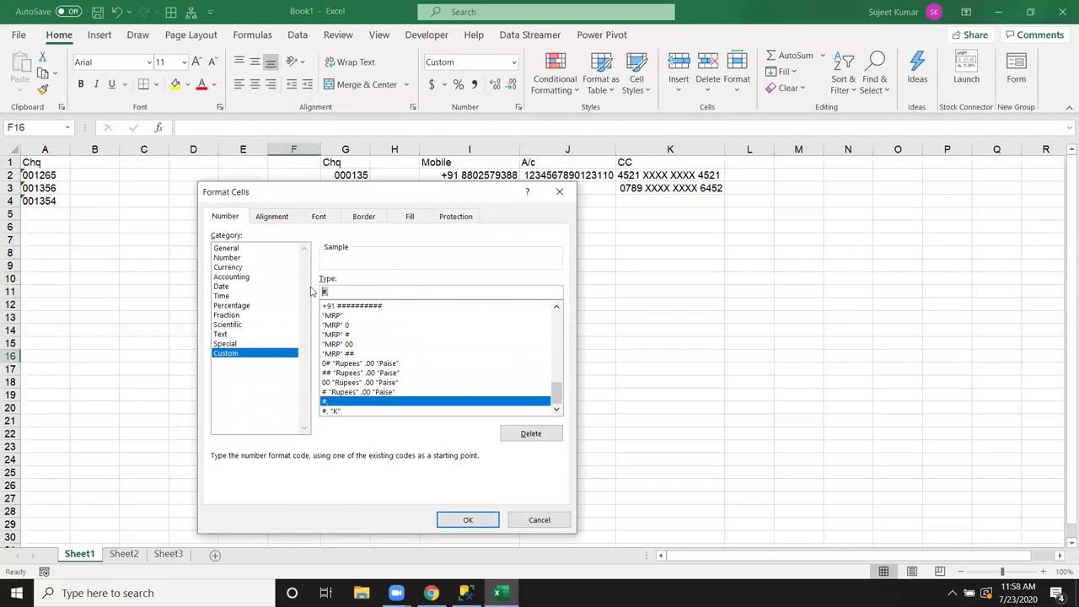
{"action": "type", "text": "0.00,"}
{"action": "key", "text": "Return"}
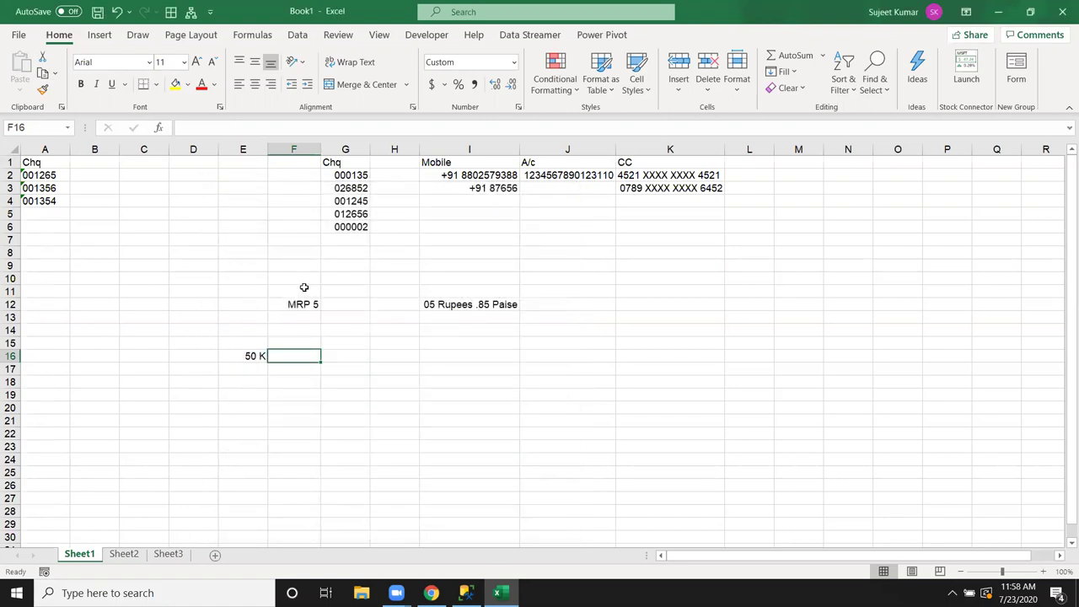
{"action": "type", "text": "2563214"}
{"action": "key", "text": "Return"}
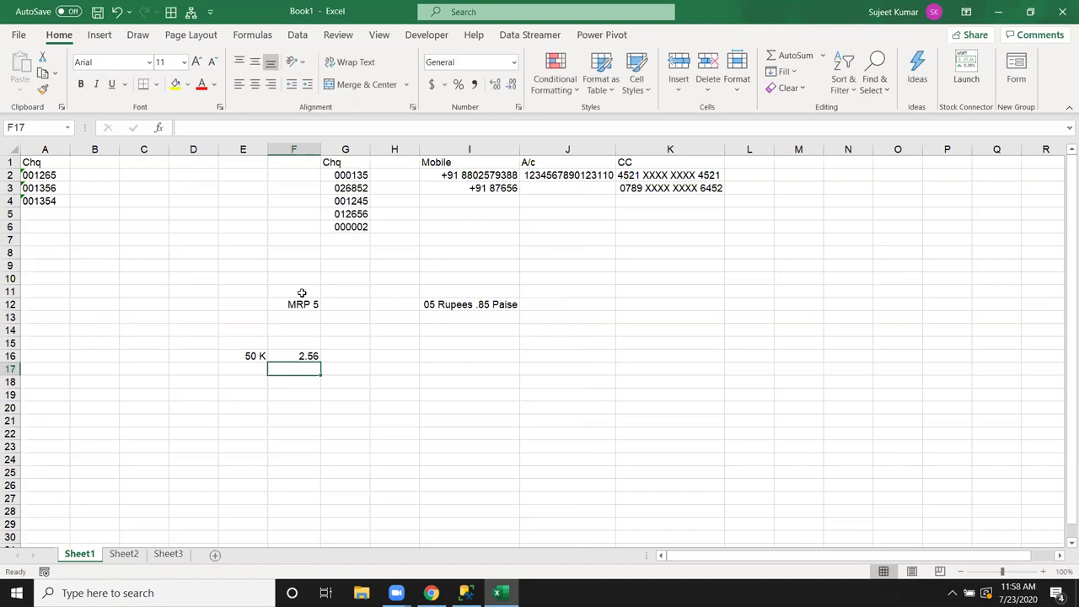
{"action": "left_click", "coordinate": [301, 357]}
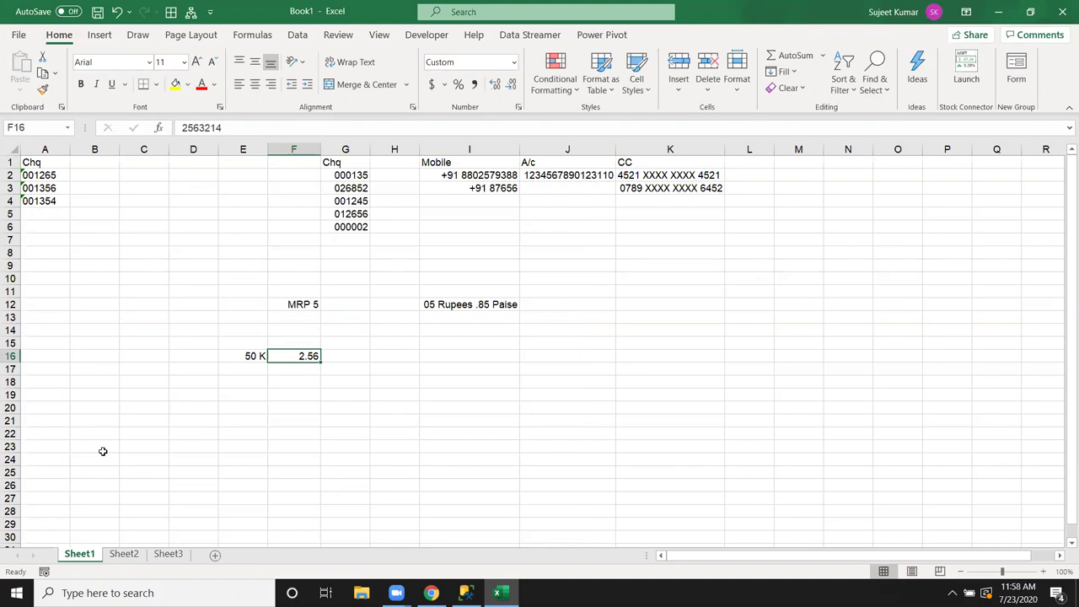
{"action": "left_click", "coordinate": [299, 392]}
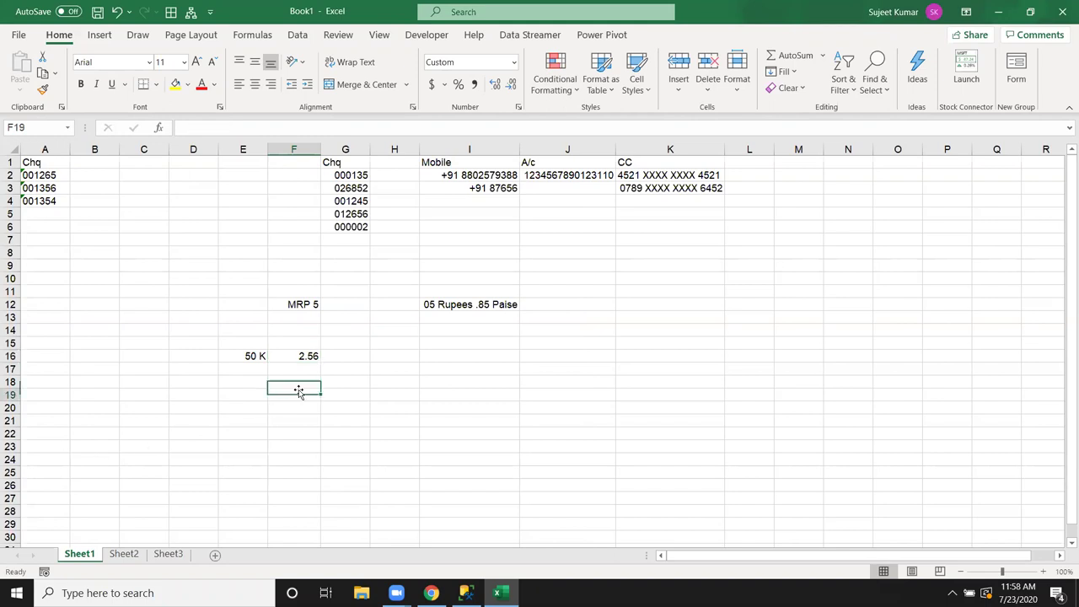
{"action": "left_click", "coordinate": [519, 107]}
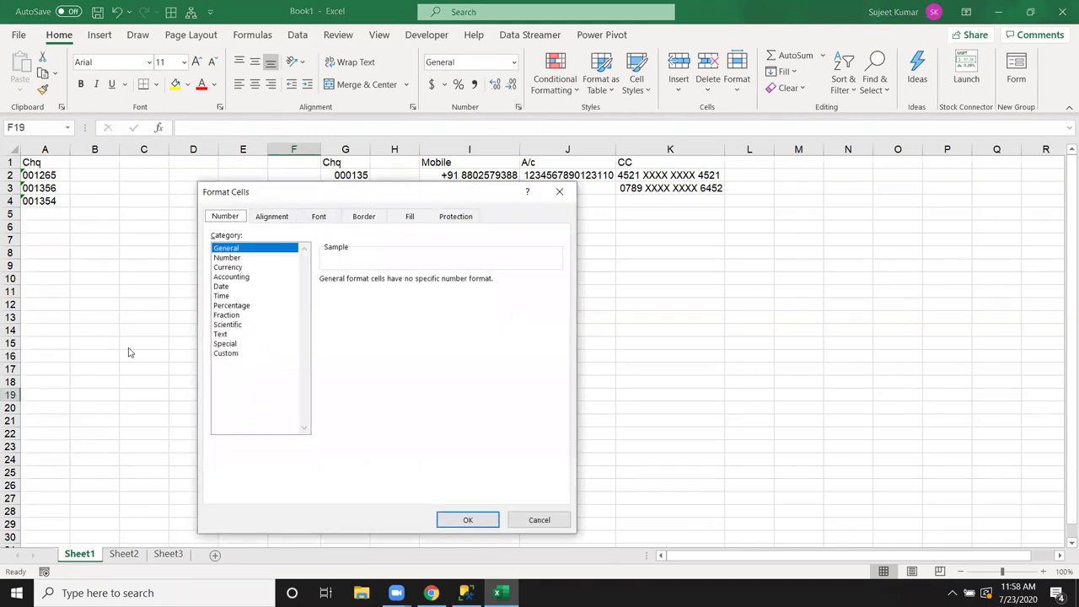
{"action": "left_click", "coordinate": [221, 353]}
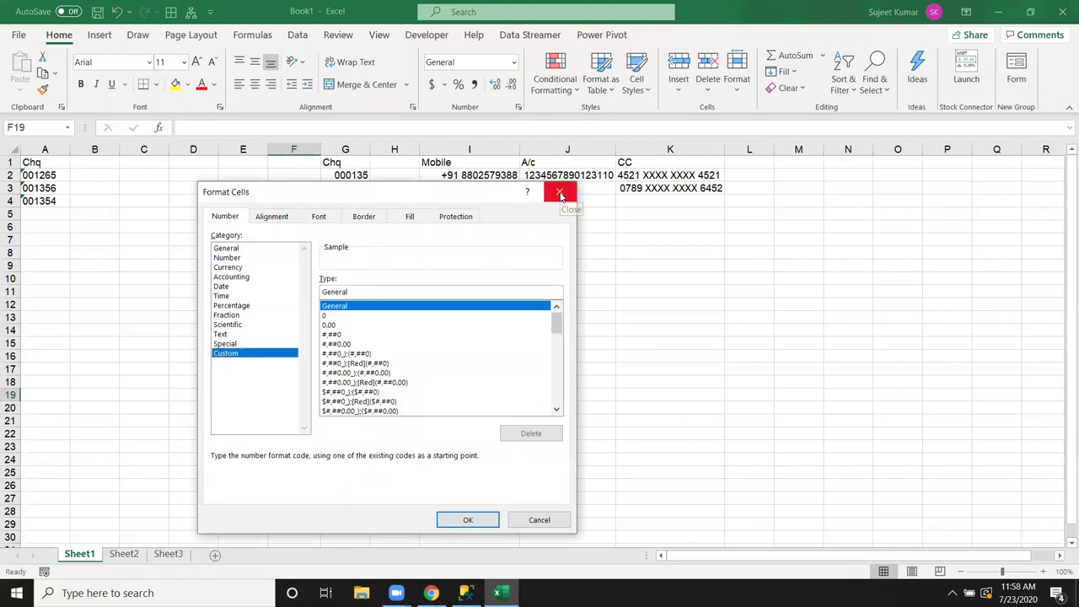
{"action": "left_click", "coordinate": [560, 195]}
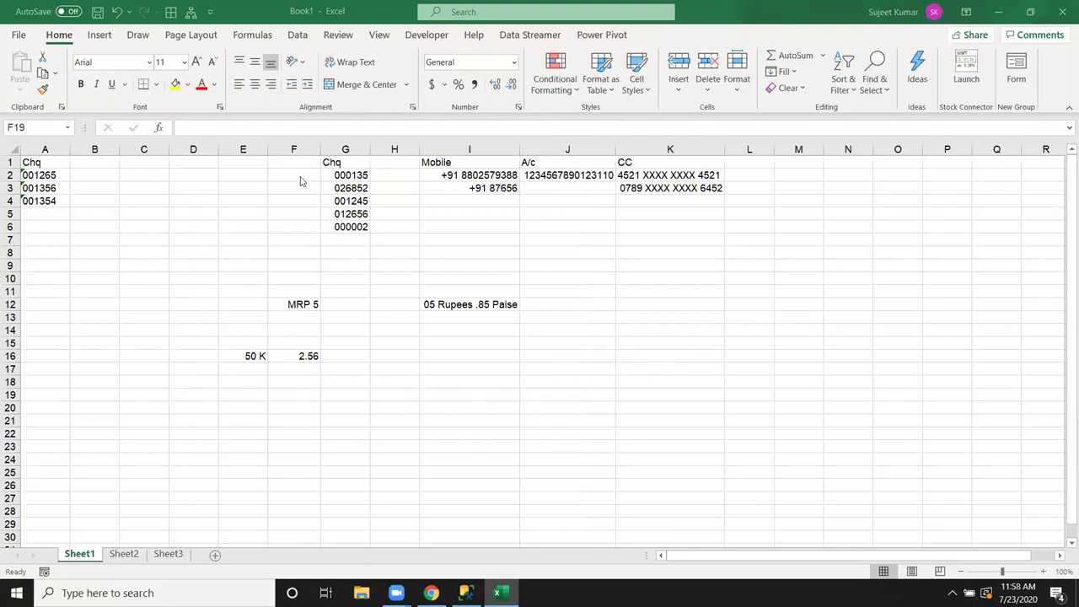
{"action": "left_click", "coordinate": [297, 300]}
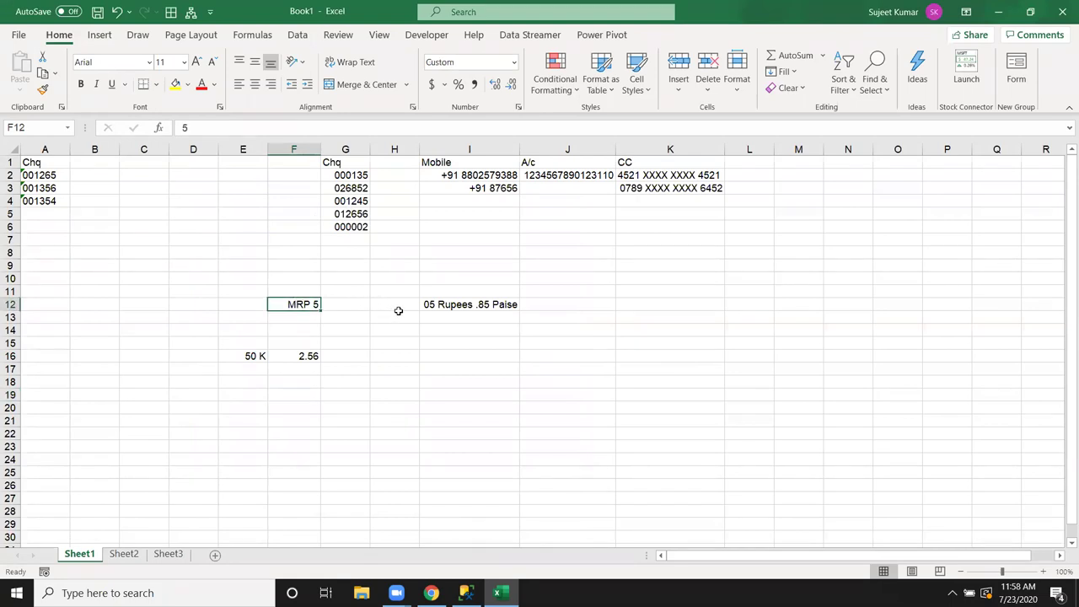
{"action": "left_click_drag", "start_coordinate": [670, 238], "coordinate": [213, 134]}
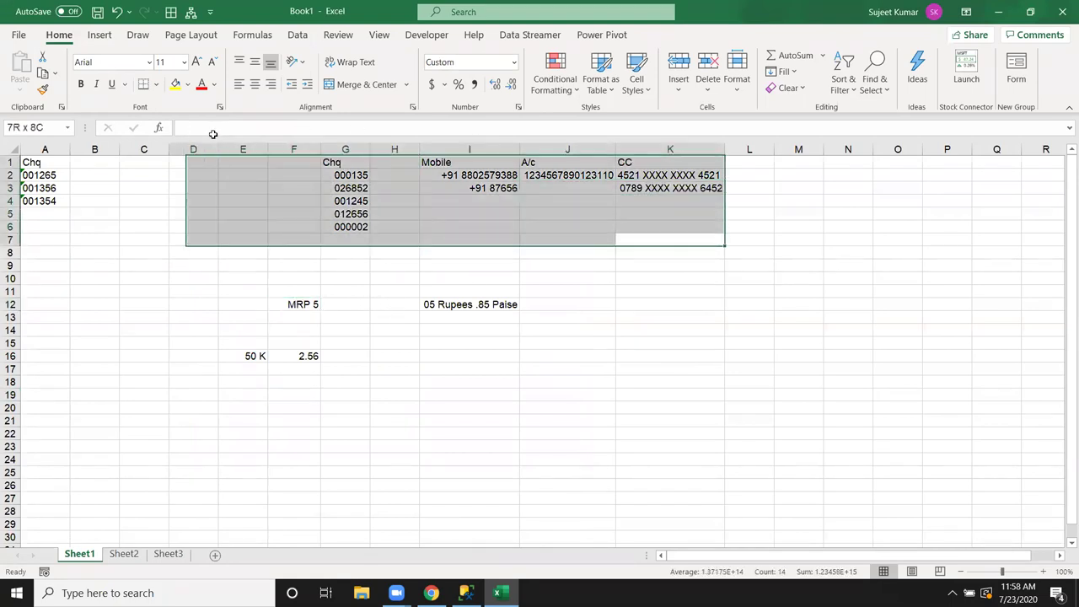
{"action": "left_click_drag", "start_coordinate": [329, 371], "coordinate": [222, 353]}
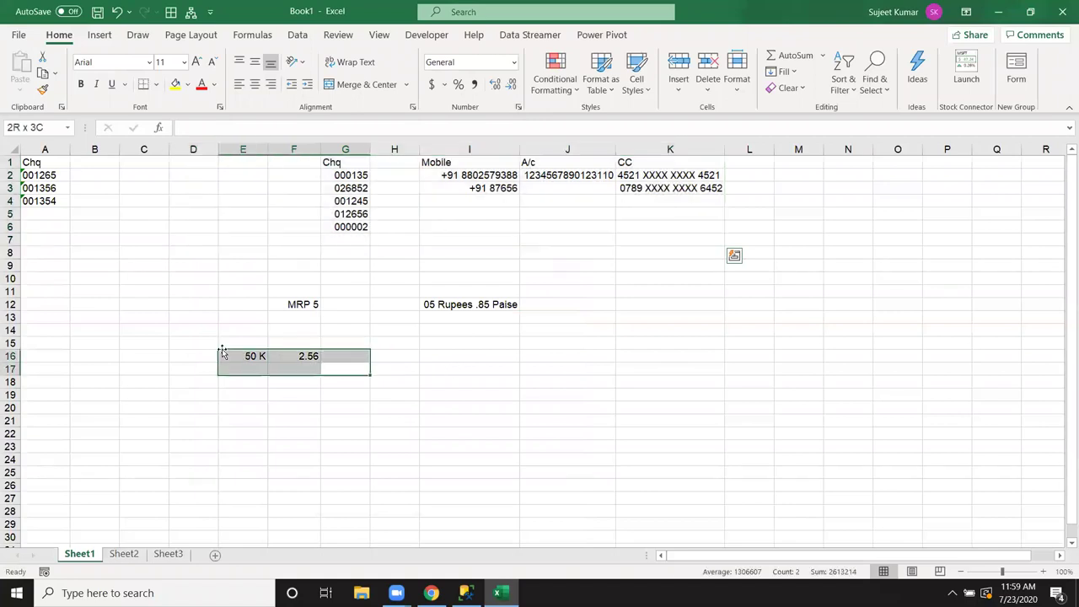
{"action": "left_click", "coordinate": [255, 399]}
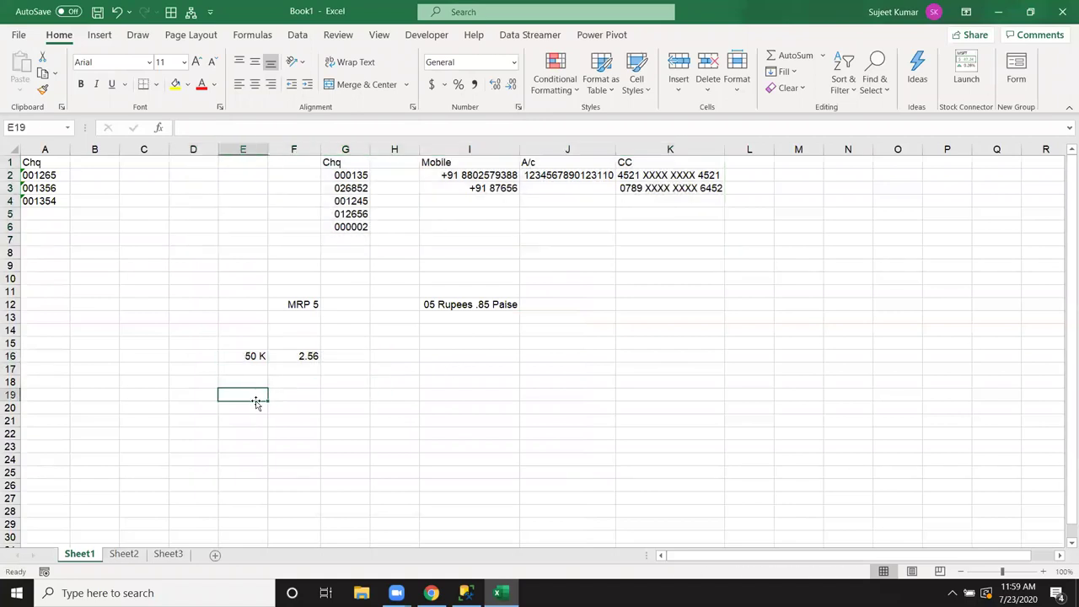
{"action": "left_click", "coordinate": [119, 404]}
Step: Insert today's date 7/23/2020 in B20 and view its Custom code m/d/yyyy in Format Cells
{"action": "key", "text": "ctrl+semicolon"}
{"action": "key", "text": "Return"}
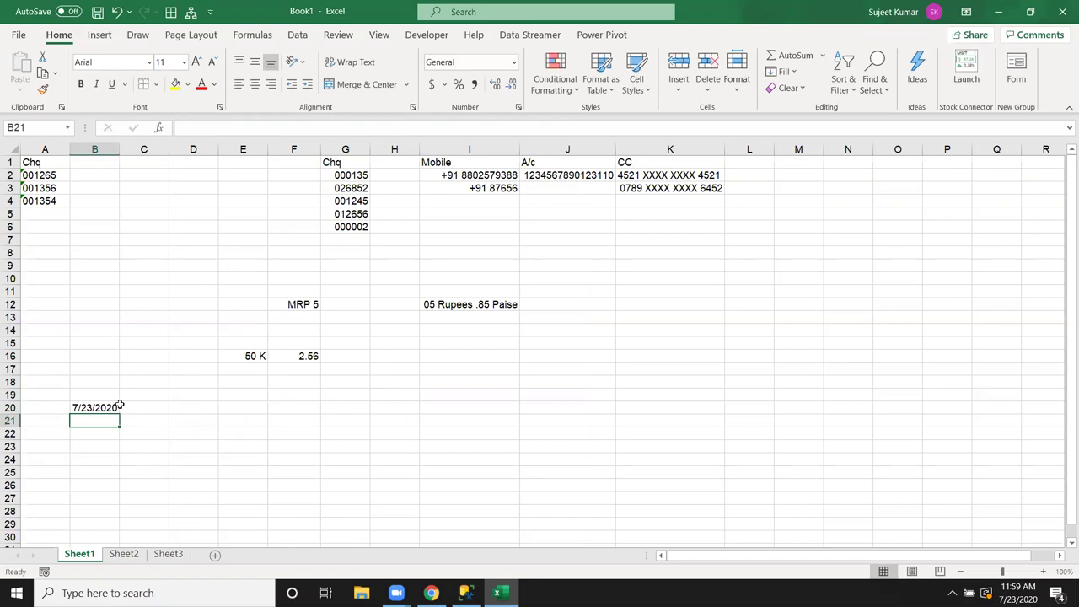
{"action": "left_click", "coordinate": [85, 409]}
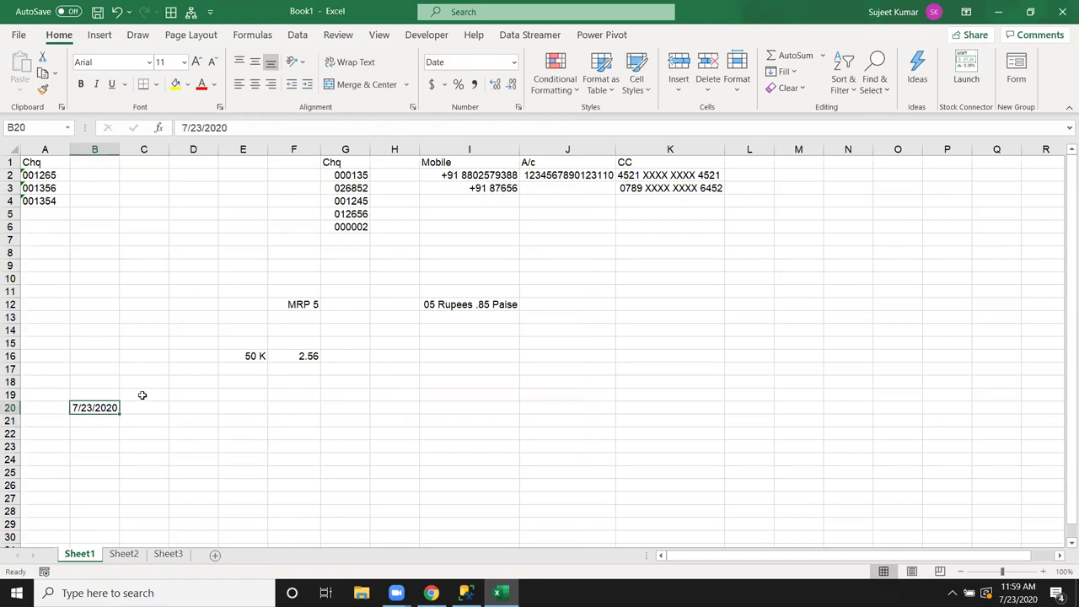
{"action": "left_click", "coordinate": [518, 107]}
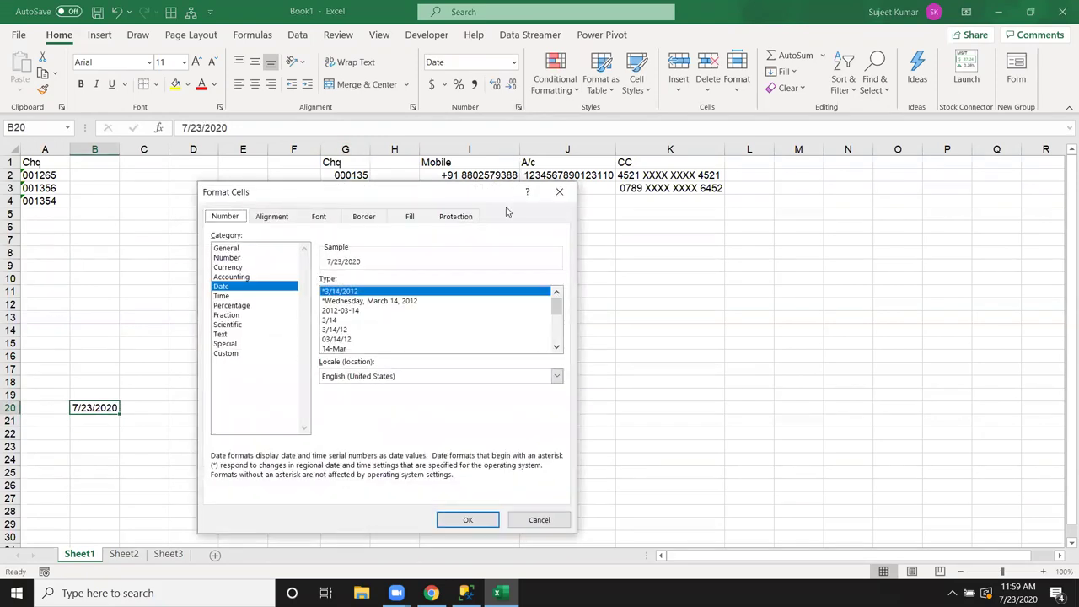
{"action": "left_click_drag", "start_coordinate": [391, 199], "coordinate": [702, 209]}
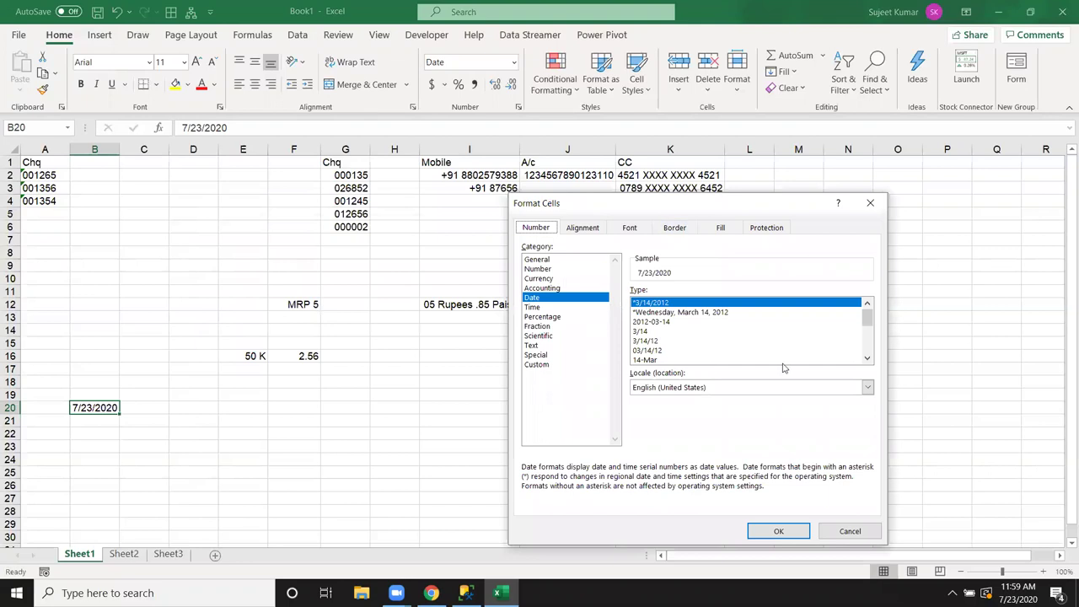
{"action": "mouse_move", "coordinate": [867, 317]}
{"action": "left_mouse_down"}
{"action": "mouse_move", "coordinate": [868, 354]}
{"action": "mouse_move", "coordinate": [869, 305]}
{"action": "left_mouse_up"}
{"action": "left_click", "coordinate": [544, 366]}
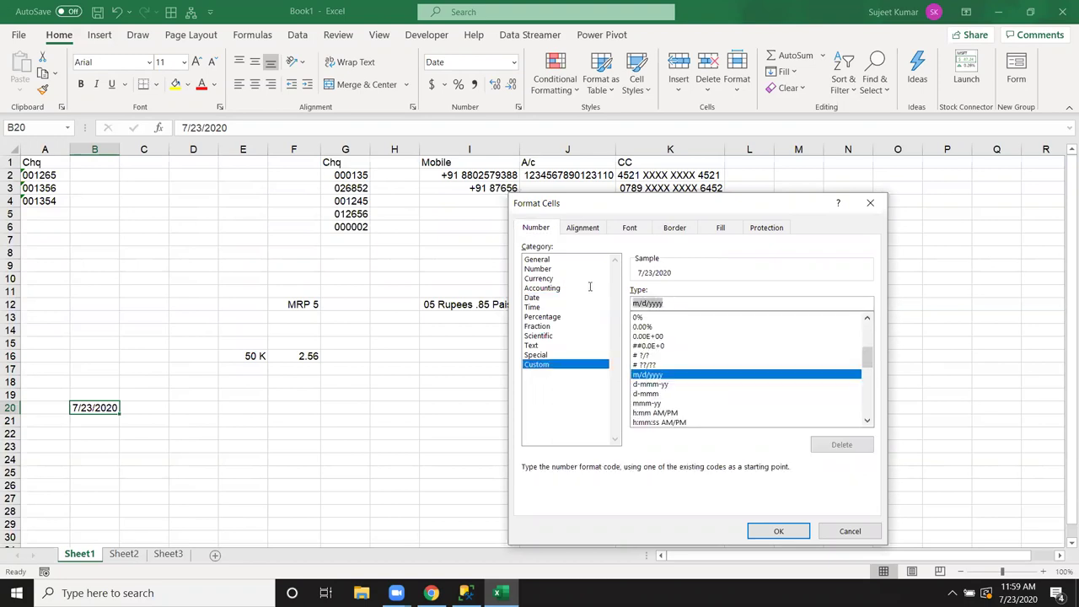
Step: Replace B20's date code m/d/yyyy with dddd, mmmm, dd , yy to show Thursday, July, 23 , 20
{"action": "left_click", "coordinate": [645, 304]}
{"action": "double_click", "coordinate": [664, 305]}
{"action": "key", "text": "BackSpace"}
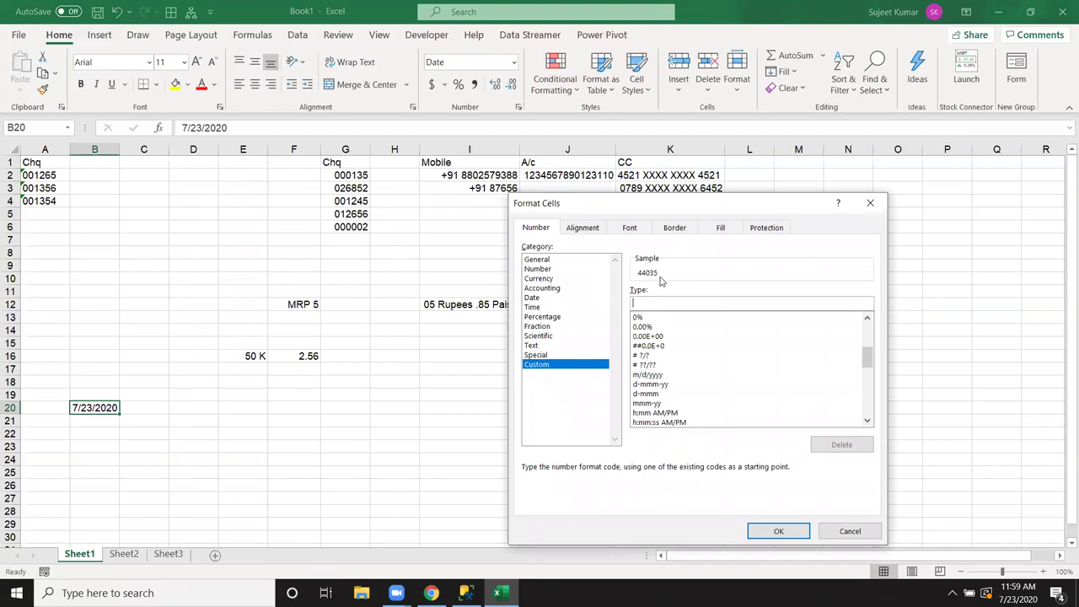
{"action": "type", "text": "d"}
{"action": "type", "text": "d"}
{"action": "type", "text": "d"}
{"action": "type", "text": "d"}
{"action": "type", "text": "d"}
{"action": "key", "text": "BackSpace"}
{"action": "type", "text": "m"}
{"action": "type", "text": "m"}
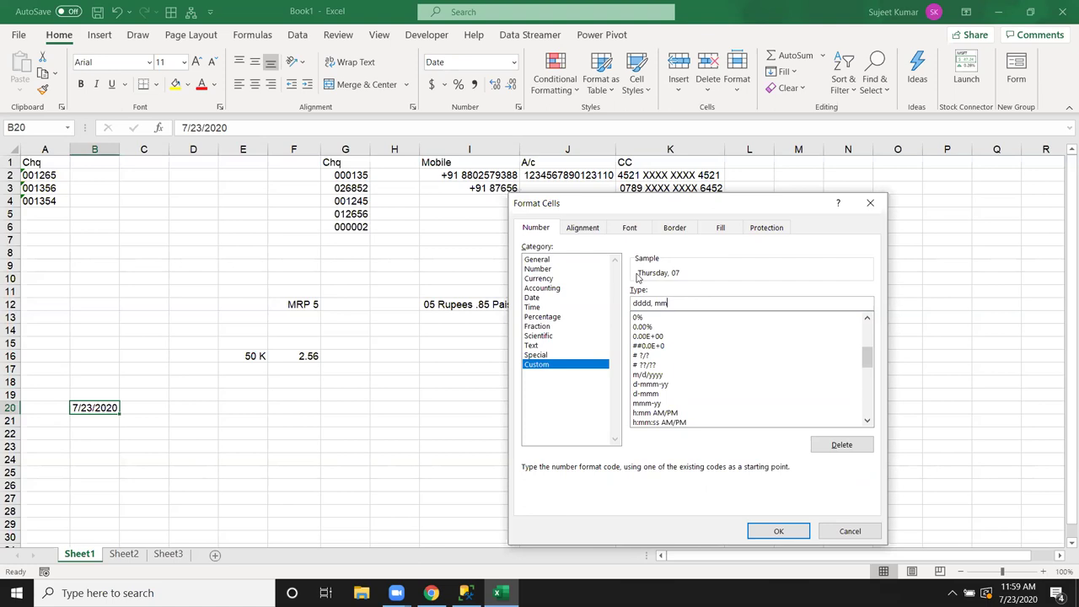
{"action": "type", "text": "m"}
{"action": "type", "text": "m"}
{"action": "type", "text": "m"}
{"action": "key", "text": "BackSpace"}
{"action": "type", "text": "dd , "}
{"action": "type", "text": "yy"}
{"action": "key", "text": "Return"}
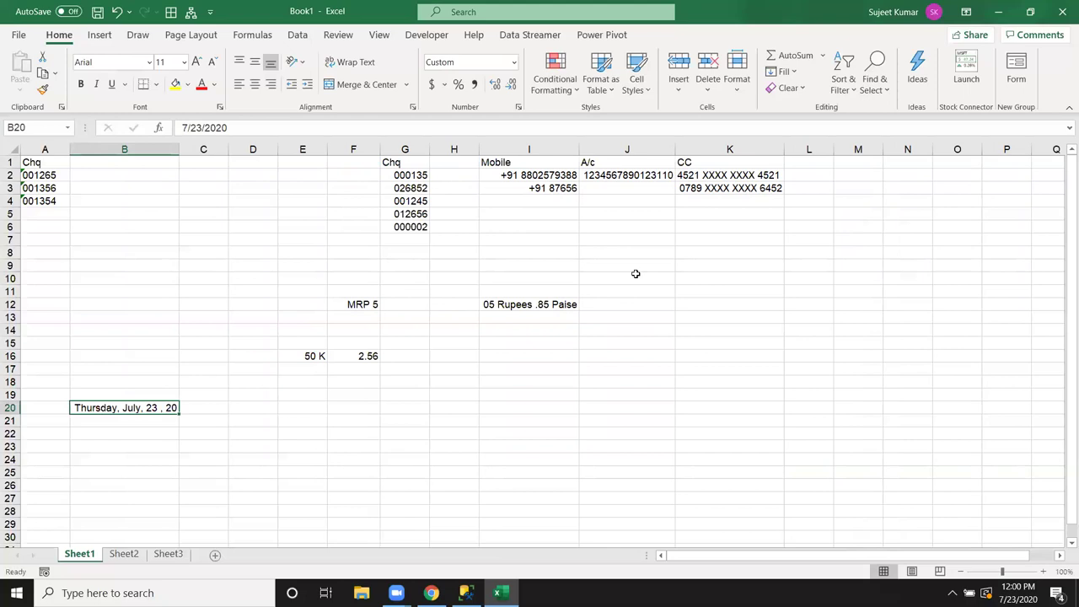
Step: Enter 10:20:30 in C20 and give it the custom format h:mm:ss AM/PM
{"action": "key", "text": "Right"}
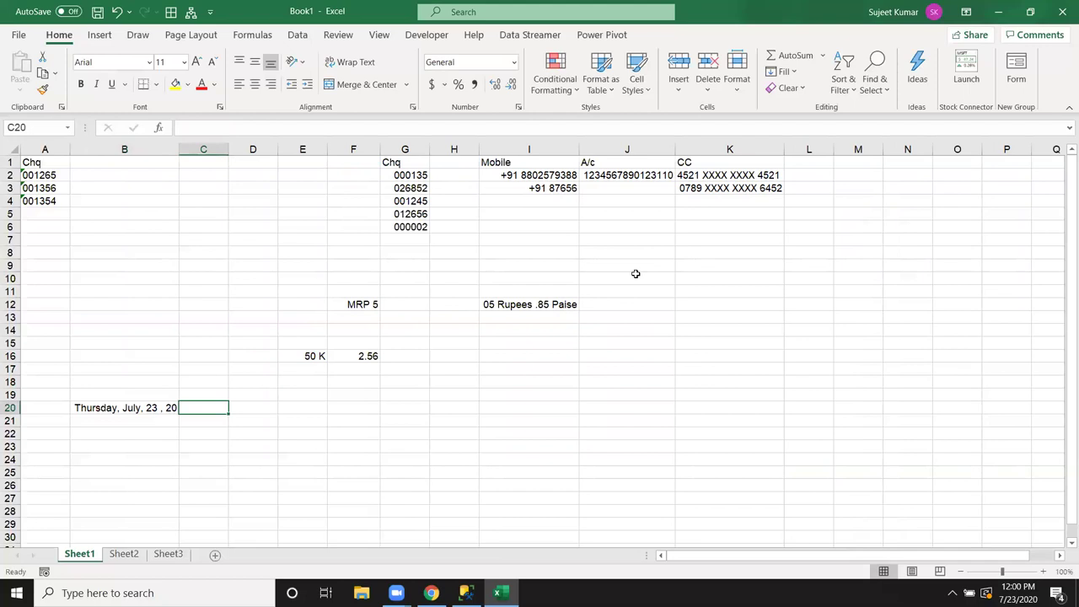
{"action": "type", "text": "10:20:"}
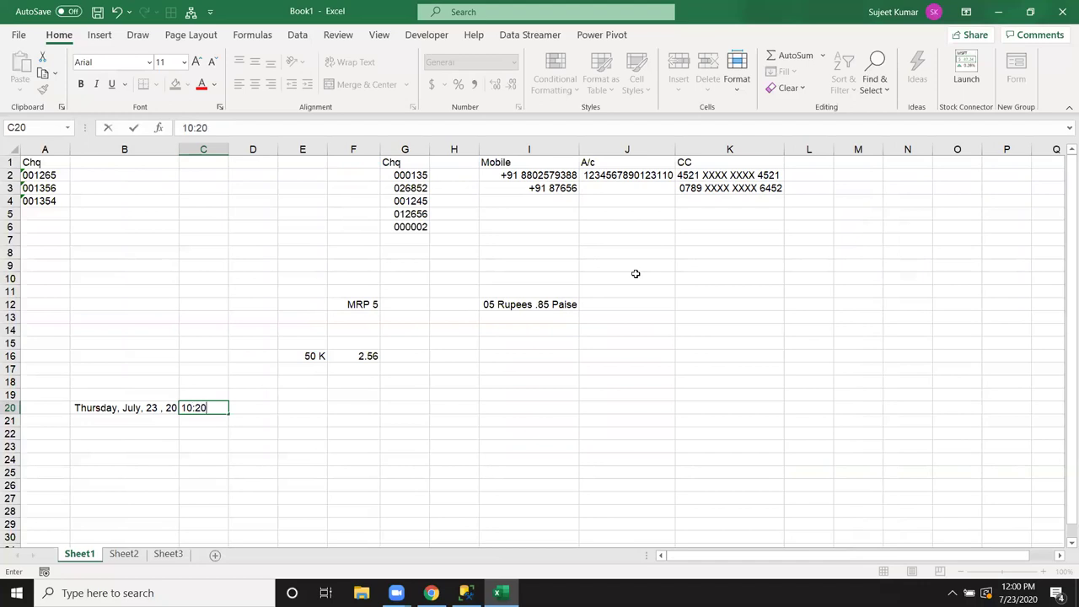
{"action": "type", "text": "30"}
{"action": "key", "text": "Return"}
{"action": "left_click", "coordinate": [202, 402]}
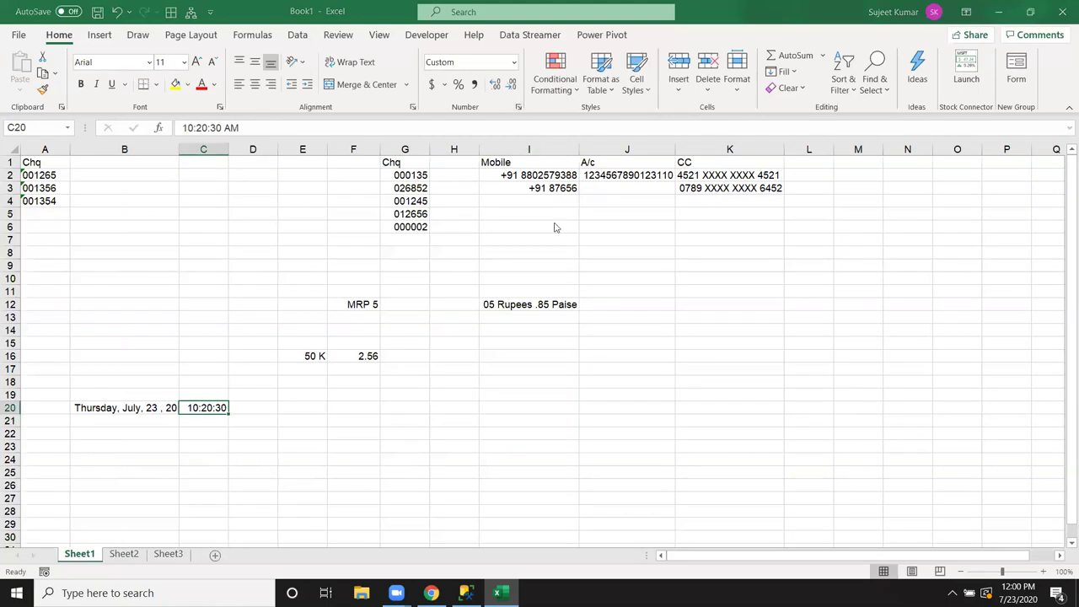
{"action": "key", "text": "ctrl+1"}
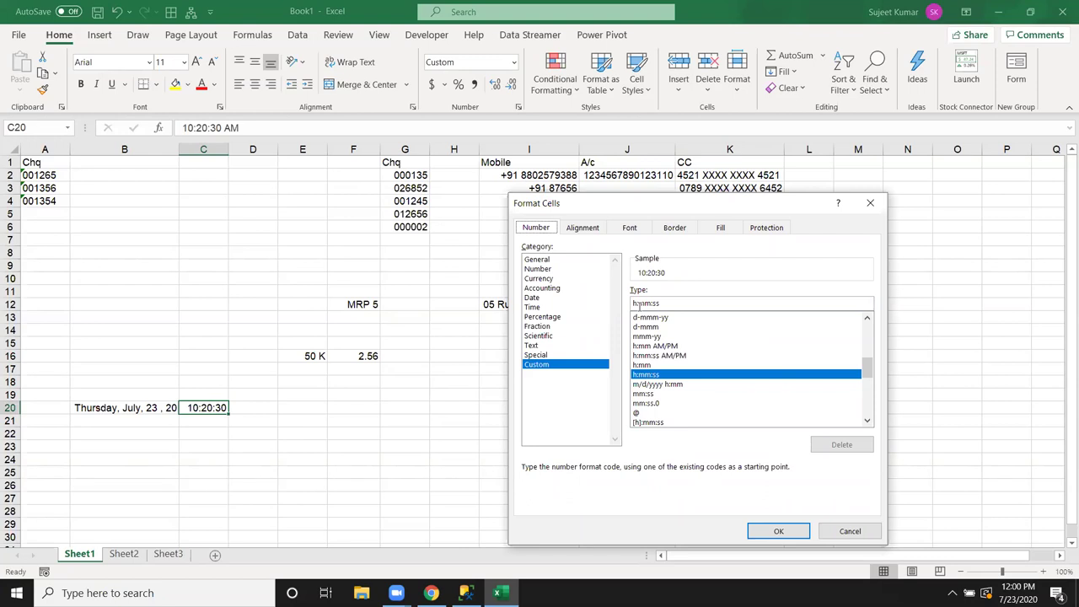
{"action": "left_click", "coordinate": [682, 302]}
{"action": "type", "text": "AM/PM"}
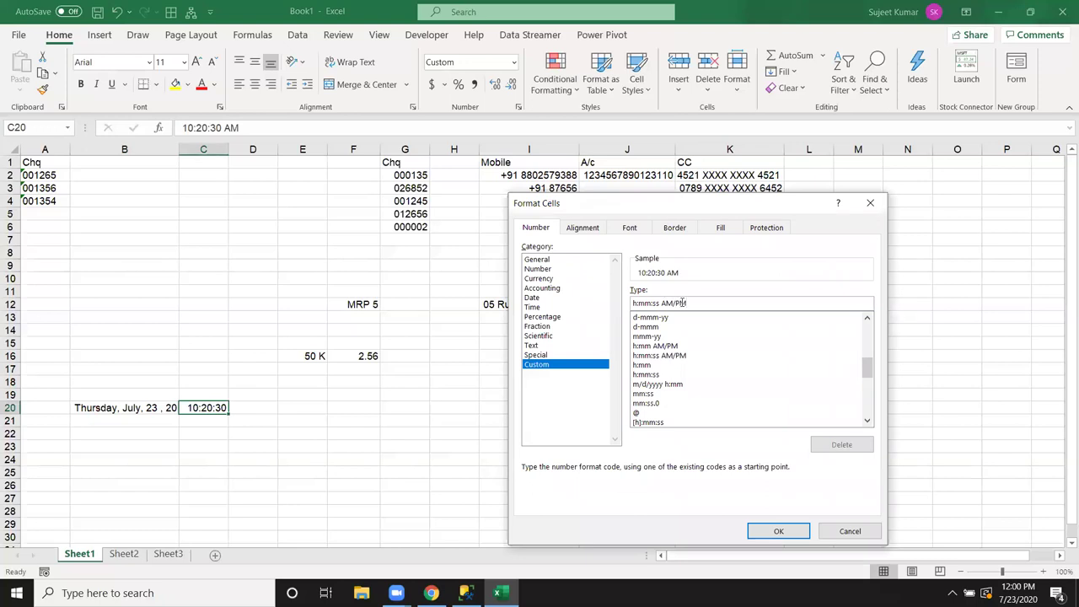
{"action": "key", "text": "Return"}
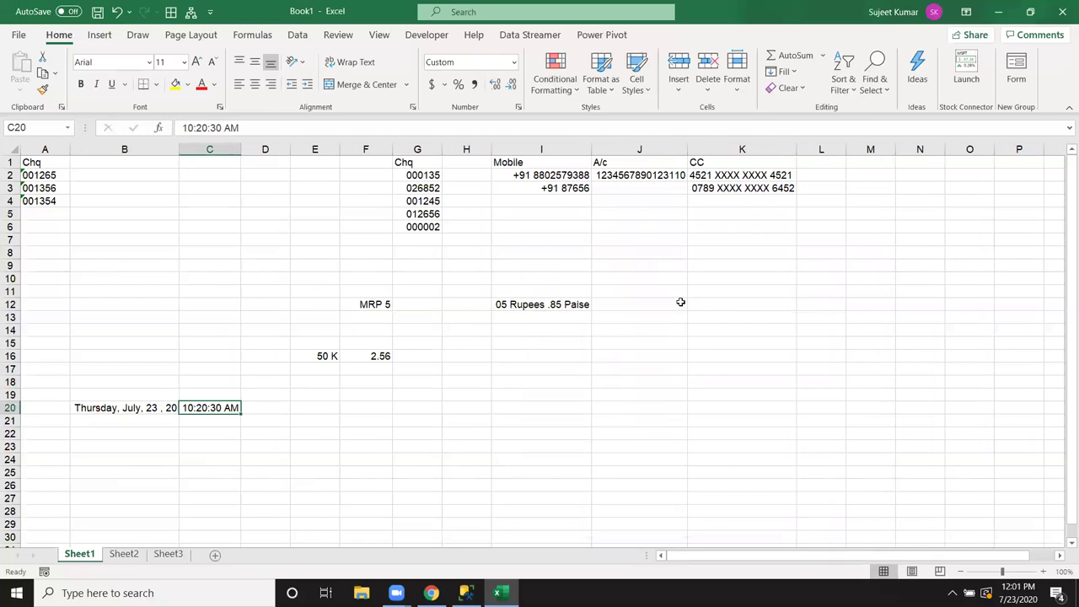
{"action": "left_click", "coordinate": [519, 107]}
{"action": "left_click", "coordinate": [697, 306]}
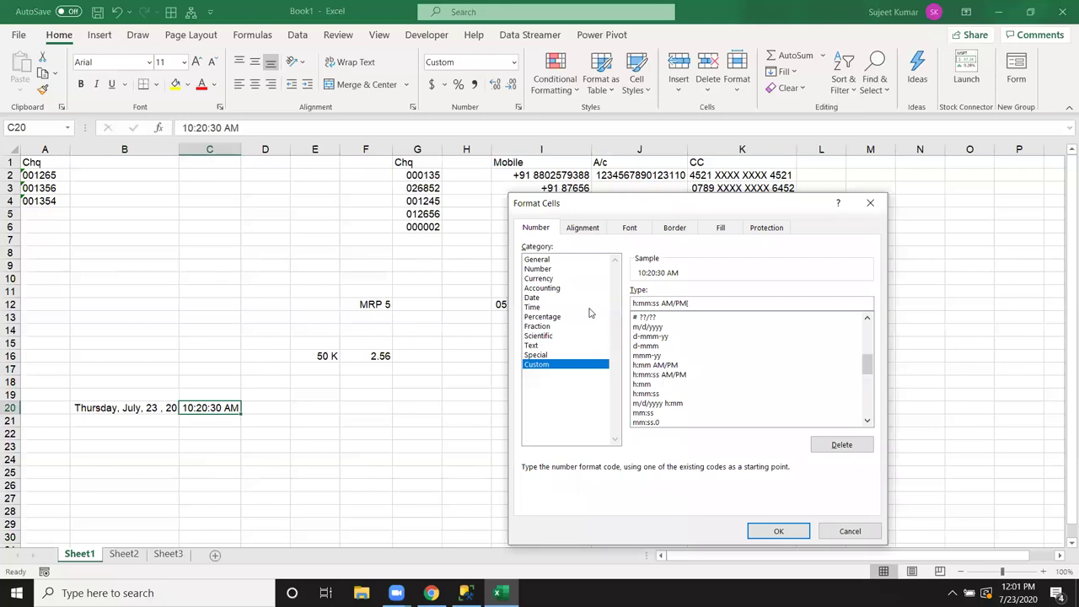
{"action": "key", "text": "BackSpace"}
{"action": "key", "text": "BackSpace"}
{"action": "key", "text": "BackSpace"}
{"action": "key", "text": "BackSpace"}
{"action": "type", "text": "[m]"}
{"action": "key", "text": "Return"}
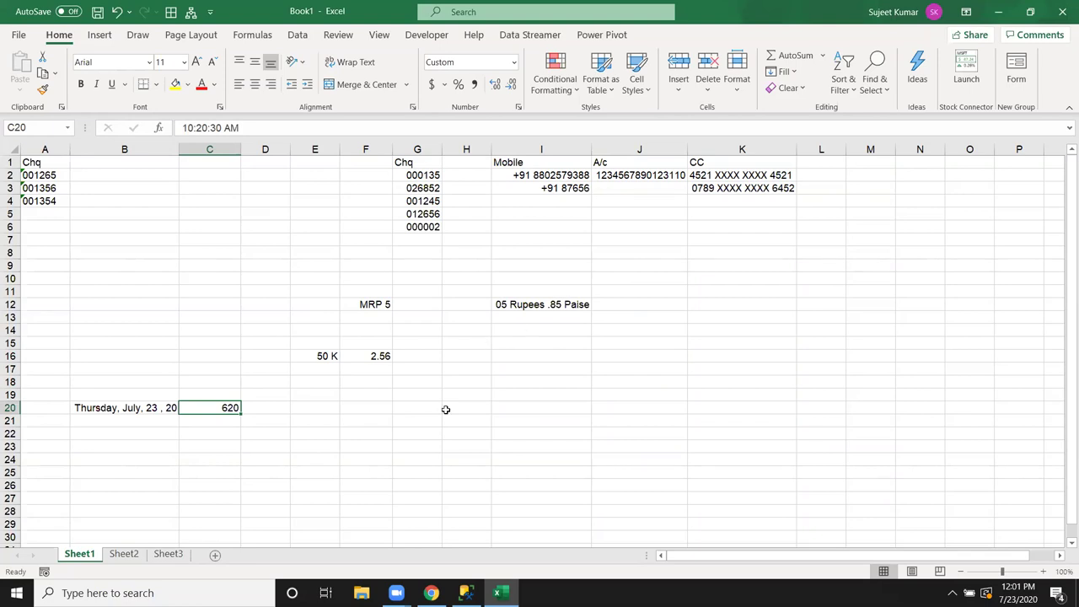
{"action": "left_click", "coordinate": [519, 107]}
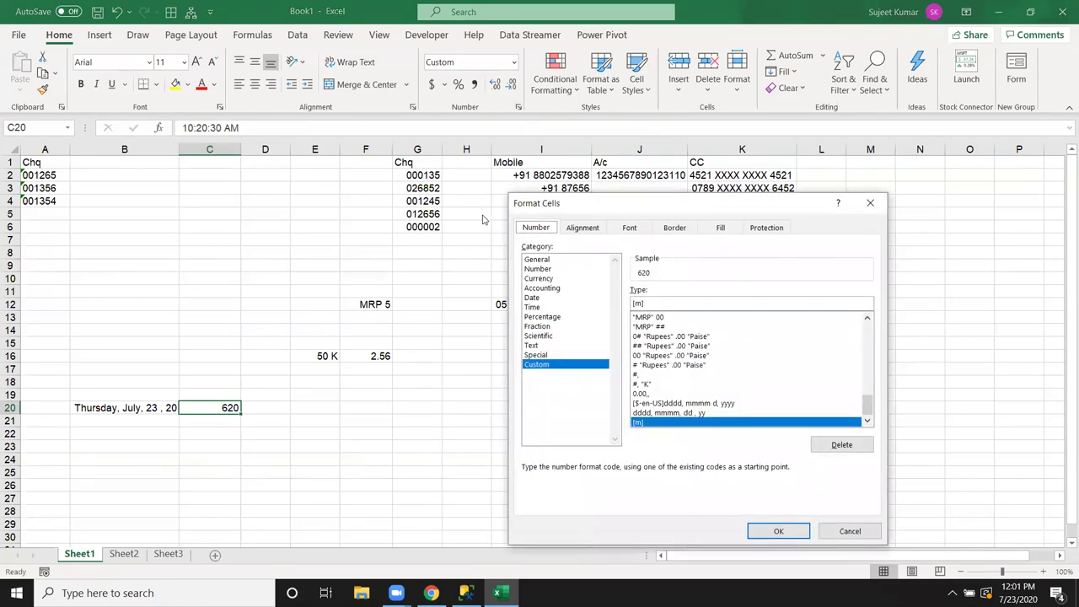
{"action": "key", "text": "Escape"}
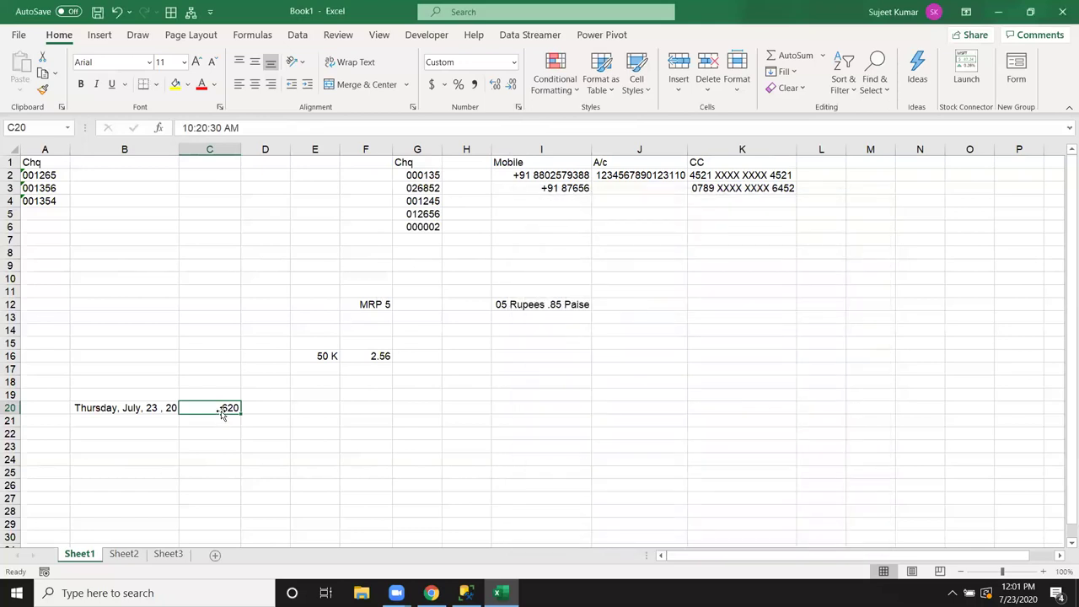
{"action": "left_click", "coordinate": [265, 401]}
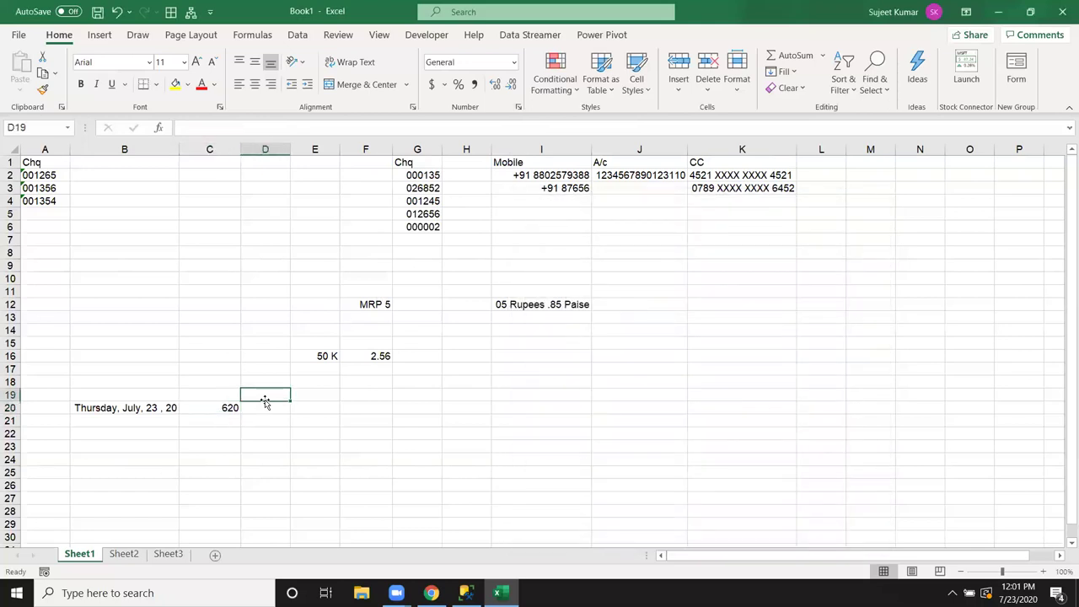
{"action": "type", "text": "620"}
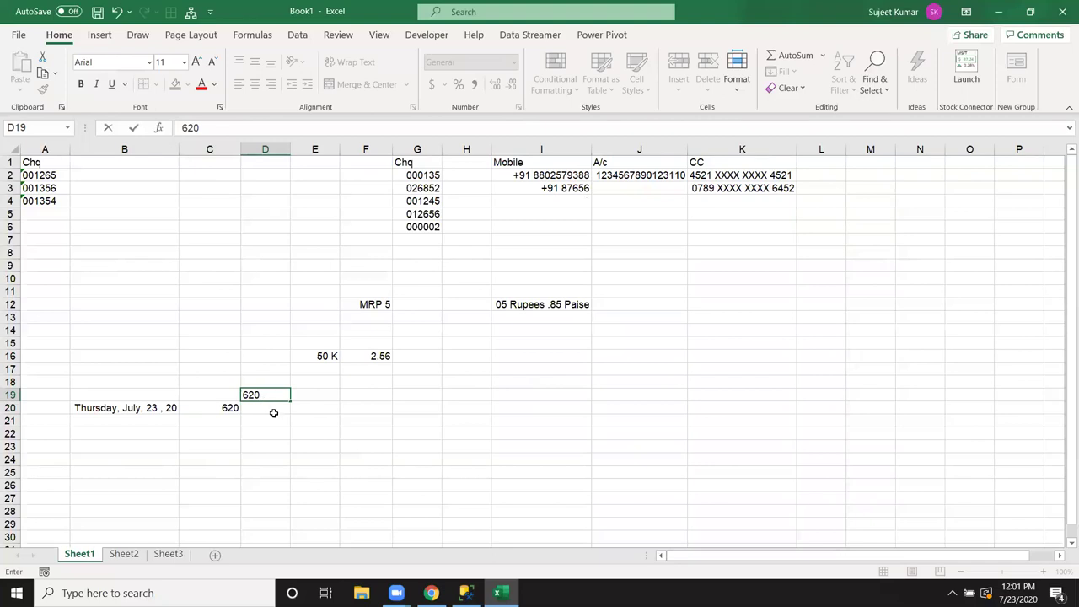
{"action": "key", "text": "Escape"}
{"action": "key", "text": "ctrl+z"}
Step: Enter =TEXT(C20,"[m]") in D20 to convert the time to 620 minutes
{"action": "left_click", "coordinate": [253, 407]}
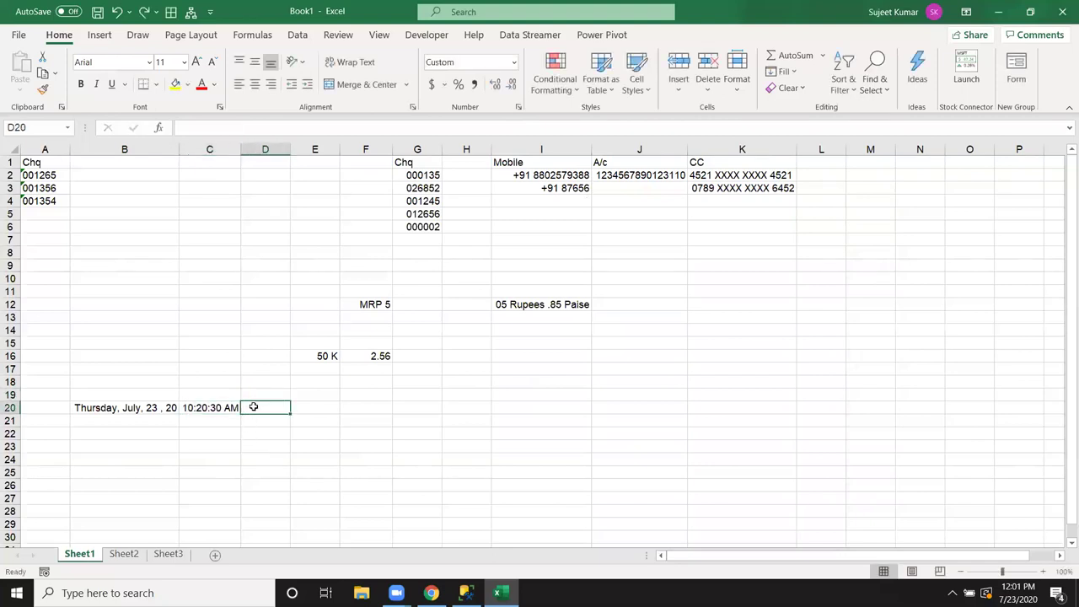
{"action": "type", "text": "=te"}
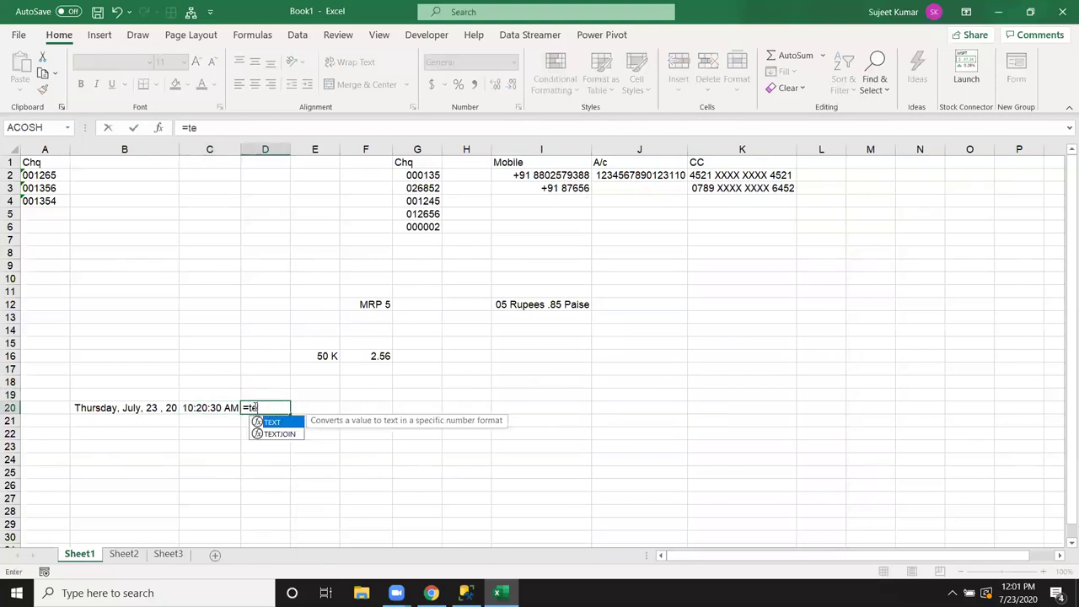
{"action": "key", "text": "Tab"}
{"action": "key", "text": "Left"}
{"action": "type", "text": ",\""}
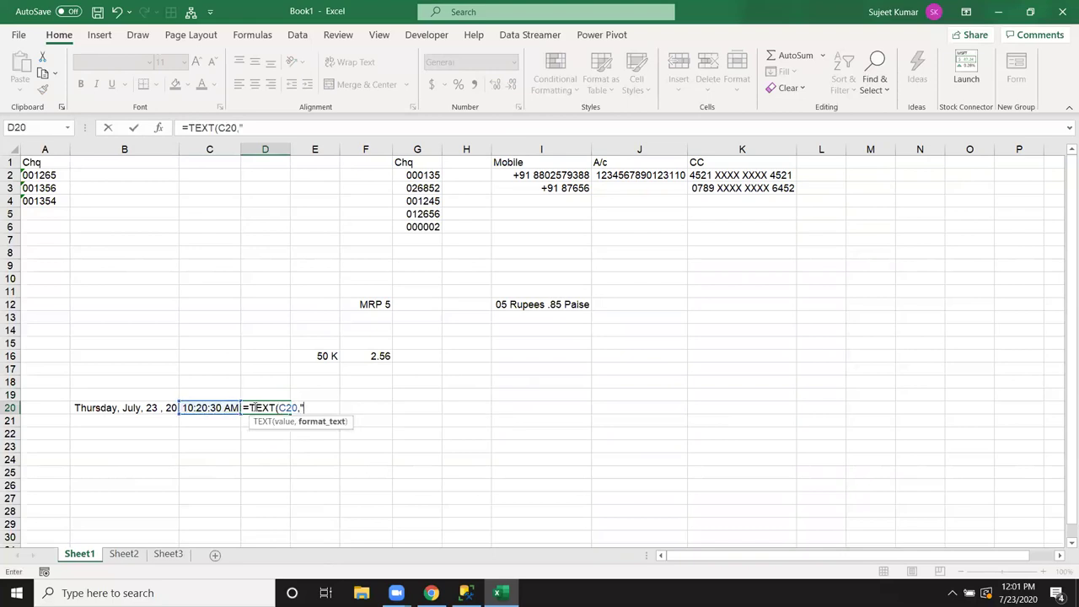
{"action": "type", "text": "["}
{"action": "type", "text": "m]\""}
{"action": "type", "text": ")"}
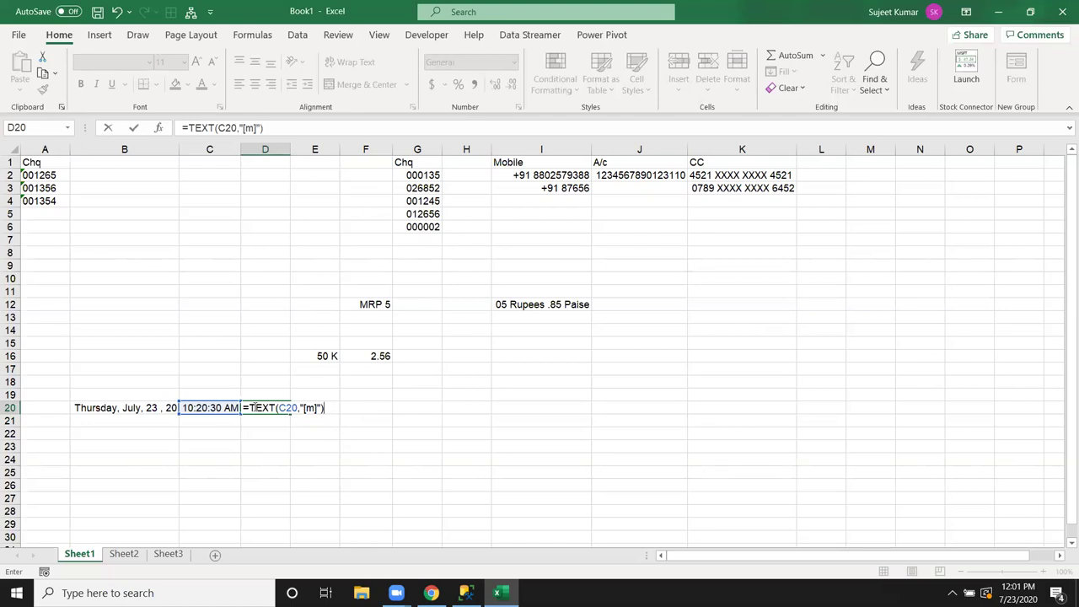
{"action": "key", "text": "Return"}
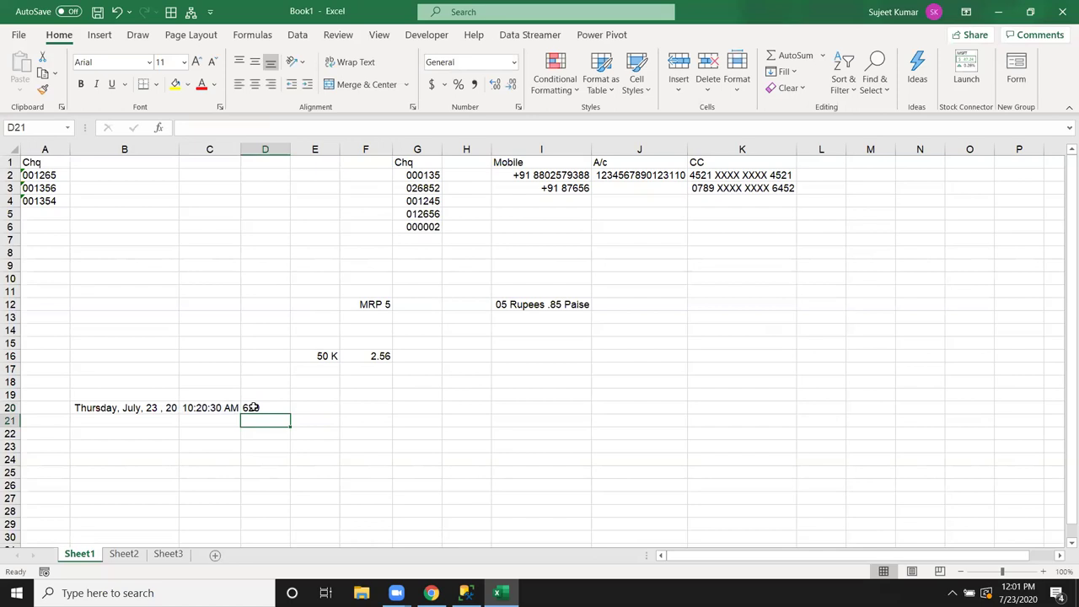
{"action": "left_click", "coordinate": [253, 407]}
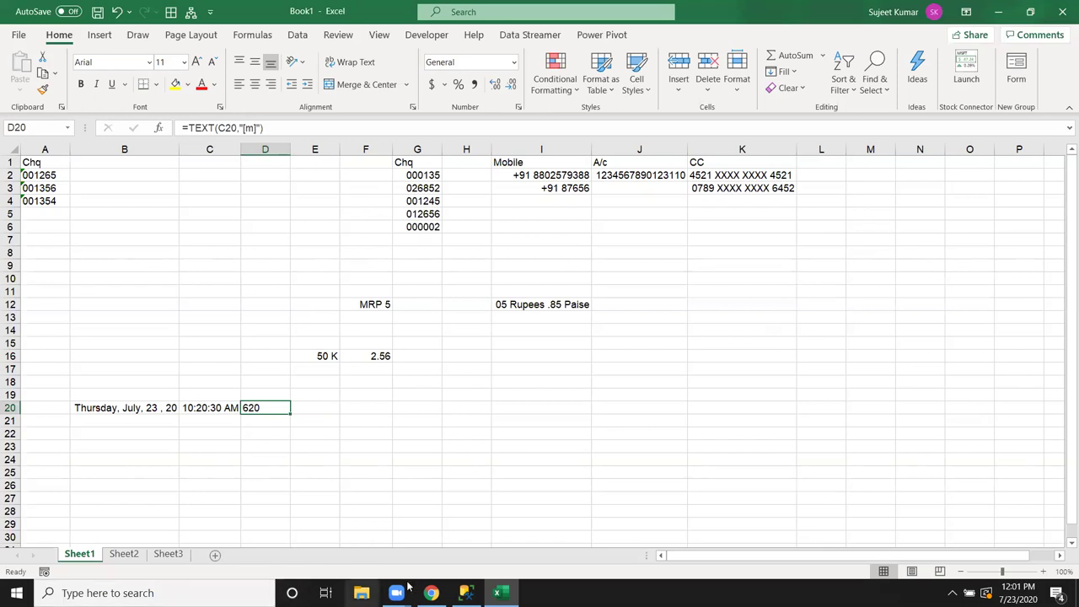
Step: Open a new Chrome tab and switch to the Gmail inbox
{"action": "left_click", "coordinate": [431, 592]}
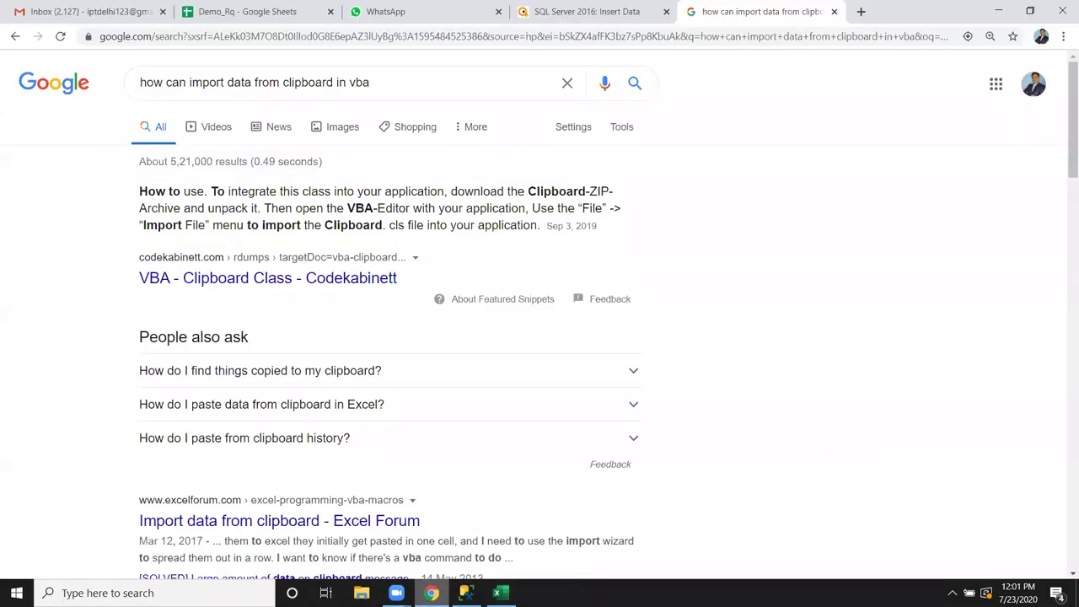
{"action": "left_click", "coordinate": [863, 11]}
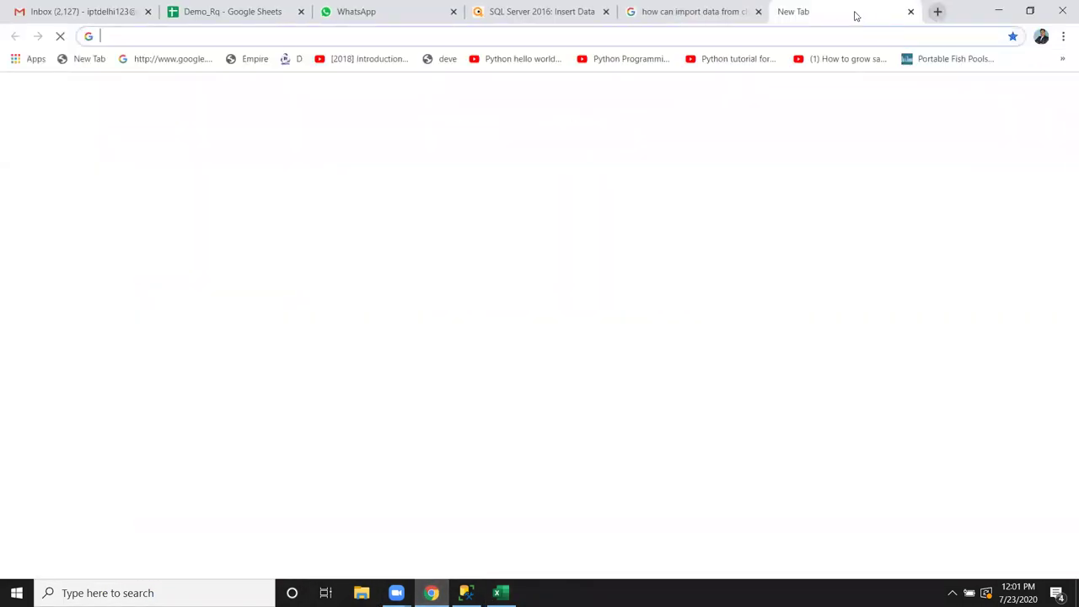
{"action": "left_click", "coordinate": [32, 23]}
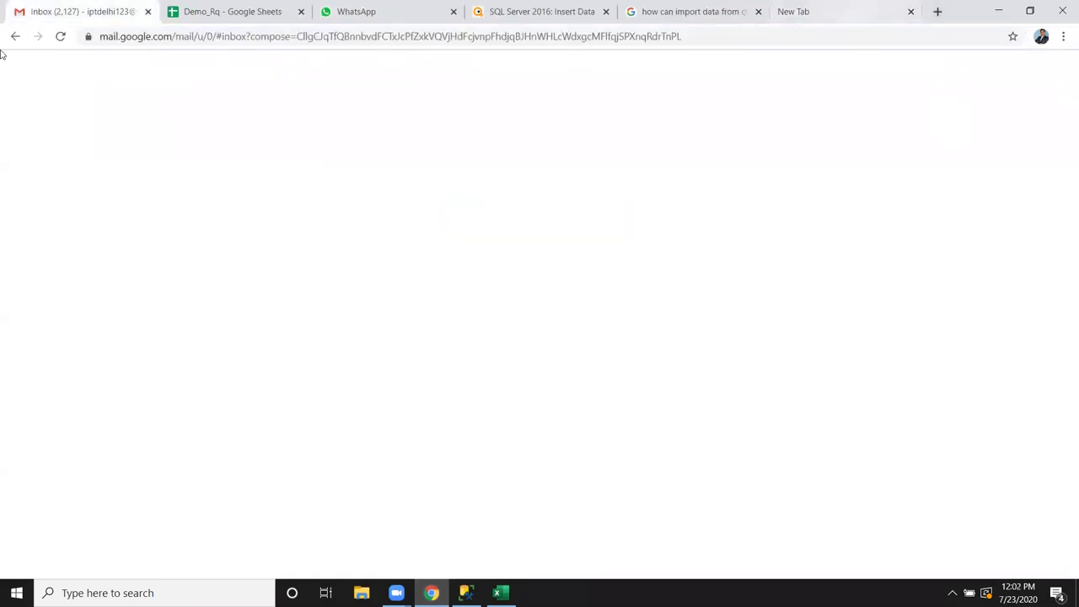
Step: Search Gmail for 'cust' and open the Custom Format Link email, scrolling to its link
{"action": "left_click", "coordinate": [115, 36]}
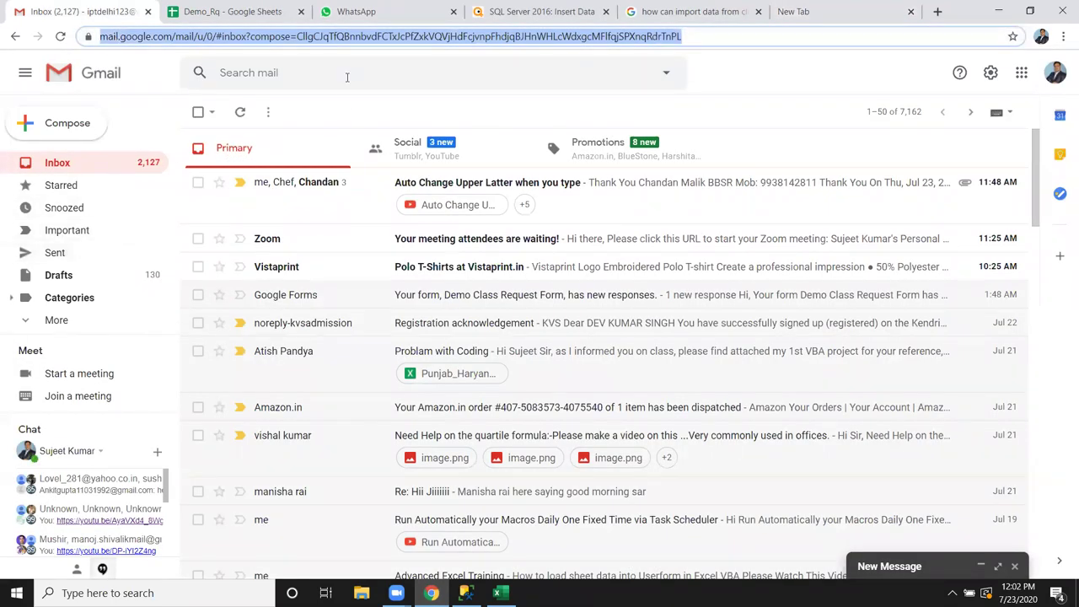
{"action": "left_click", "coordinate": [231, 78]}
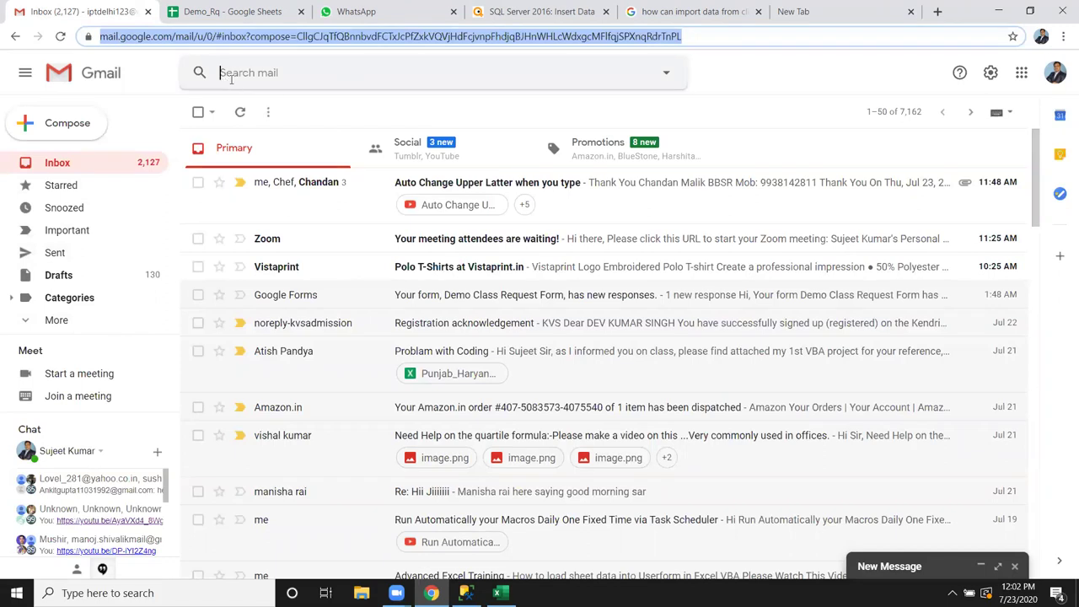
{"action": "type", "text": "cust"}
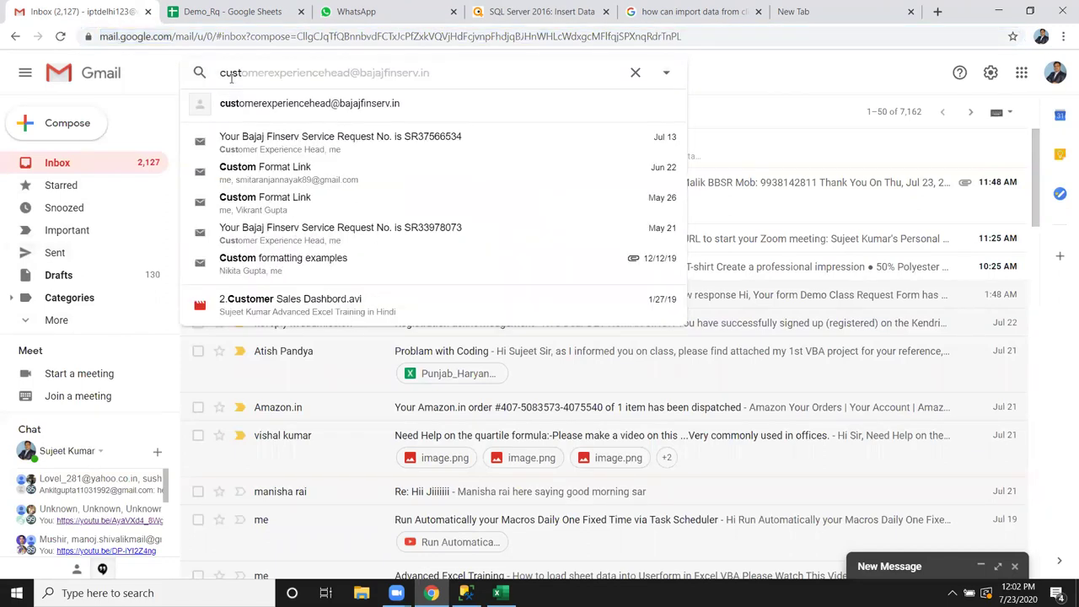
{"action": "key", "text": "Down"}
{"action": "key", "text": "Down"}
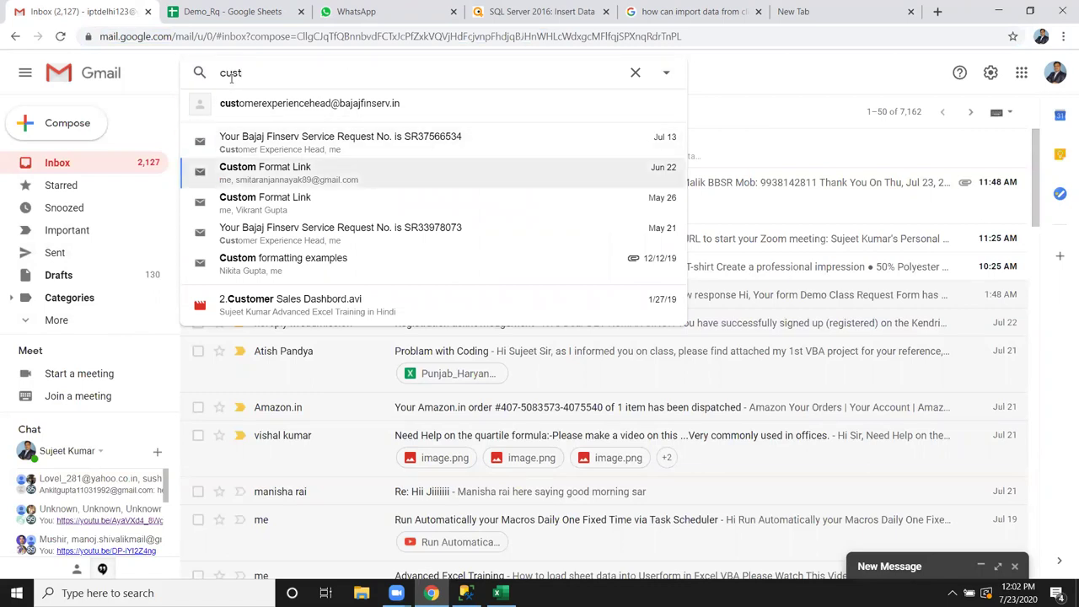
{"action": "key", "text": "Escape"}
{"action": "left_click", "coordinate": [231, 78]}
{"action": "key", "text": "Return"}
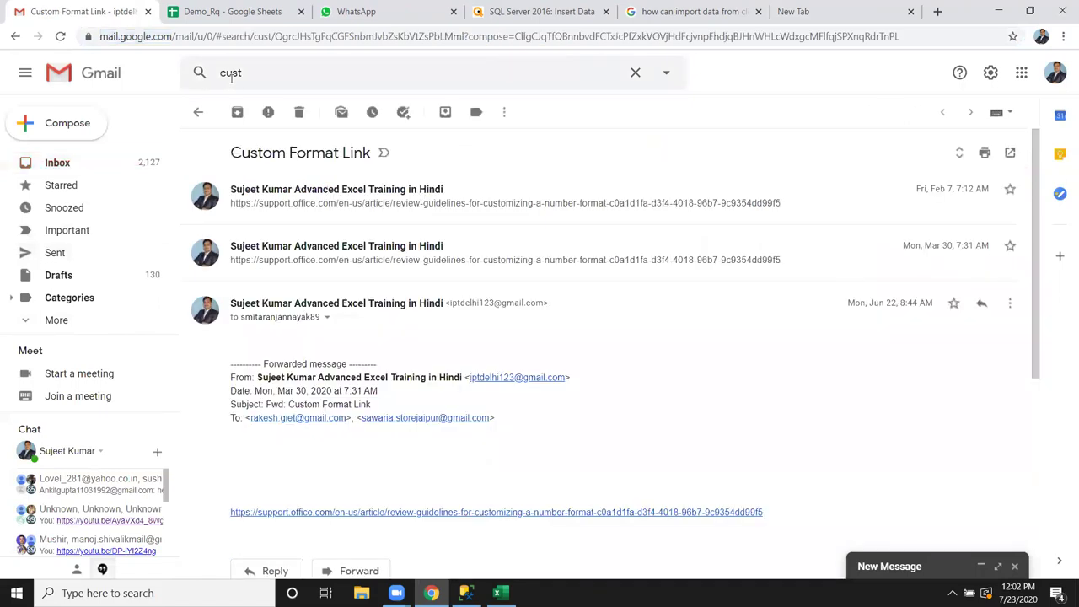
{"action": "scroll", "coordinate": [380, 476], "scroll_direction": "down", "scroll_amount": 3}
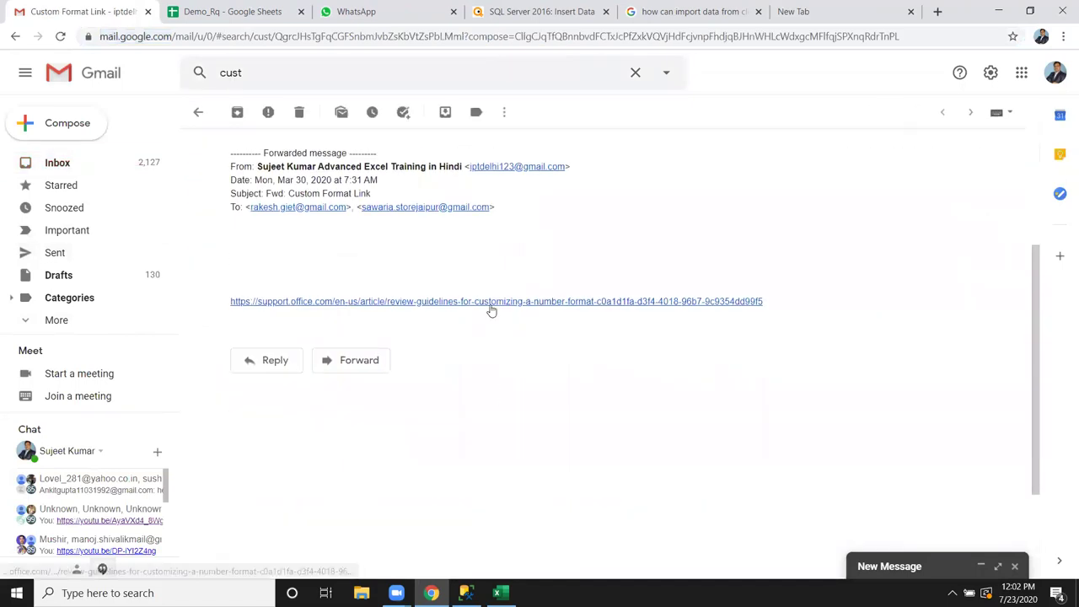
Step: Open Microsoft's custom number format guide and expand its date/time, currency, decimal and text sections
{"action": "left_click", "coordinate": [490, 306]}
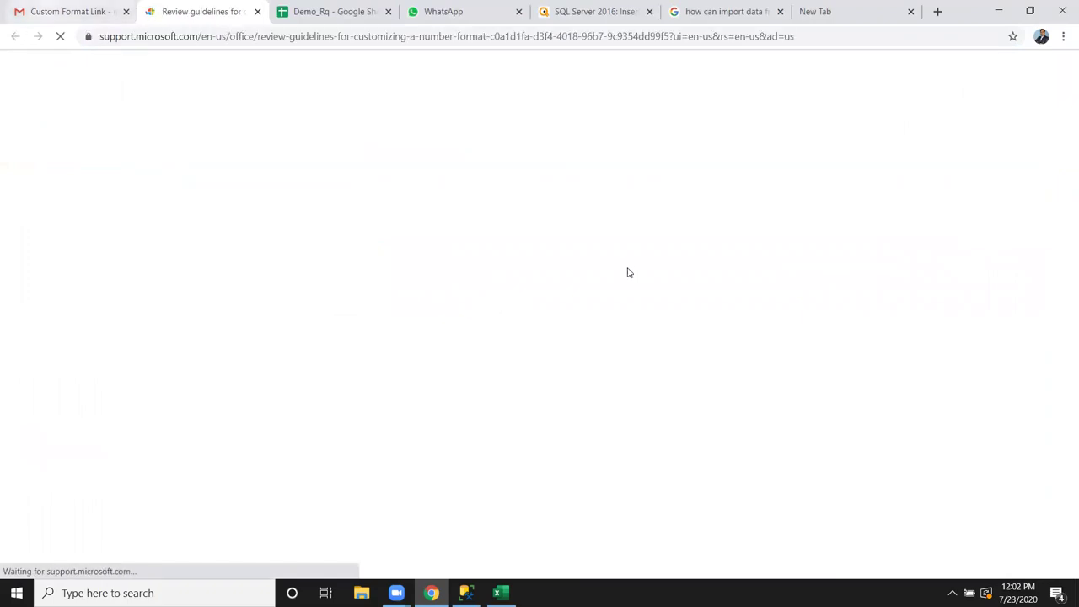
{"action": "scroll", "coordinate": [545, 346], "scroll_direction": "down", "scroll_amount": 2}
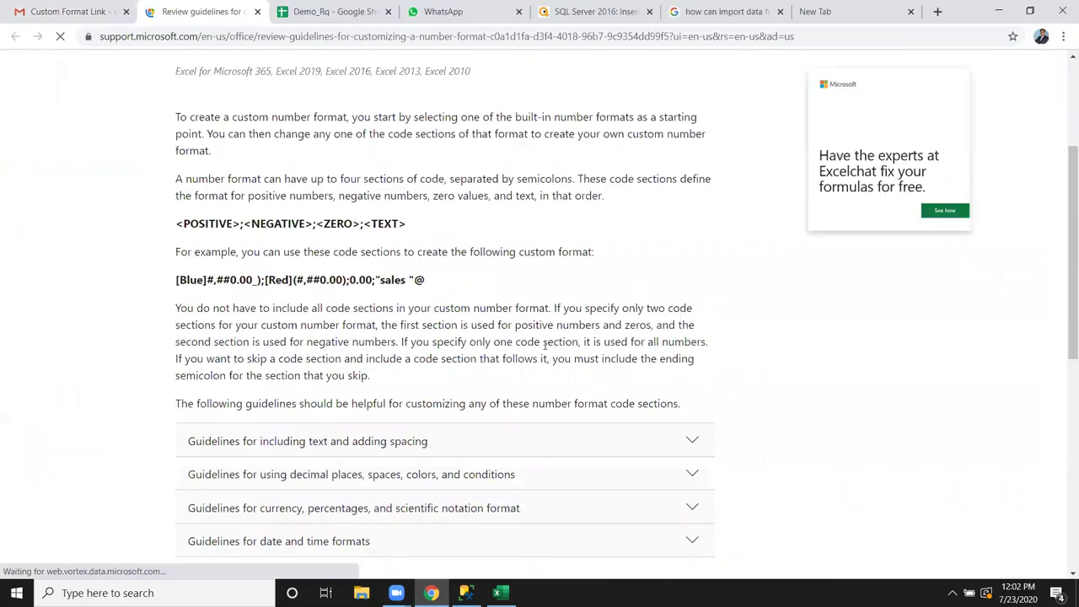
{"action": "scroll", "coordinate": [545, 346], "scroll_direction": "down", "scroll_amount": 4}
{"action": "scroll", "coordinate": [602, 320], "scroll_direction": "up", "scroll_amount": 1}
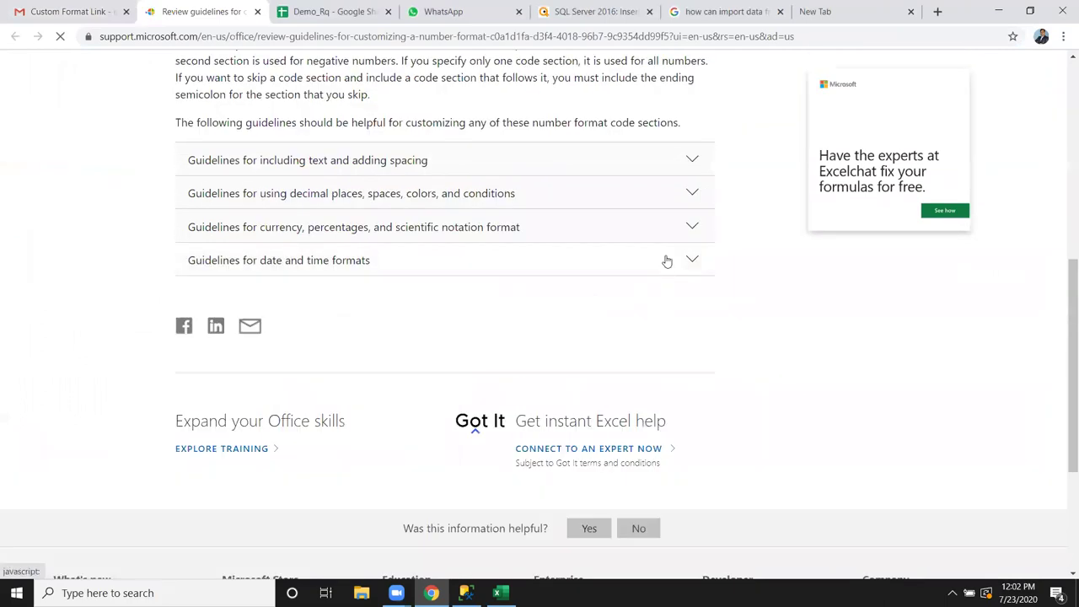
{"action": "left_click", "coordinate": [666, 261]}
{"action": "left_click", "coordinate": [664, 225]}
{"action": "left_click", "coordinate": [664, 207]}
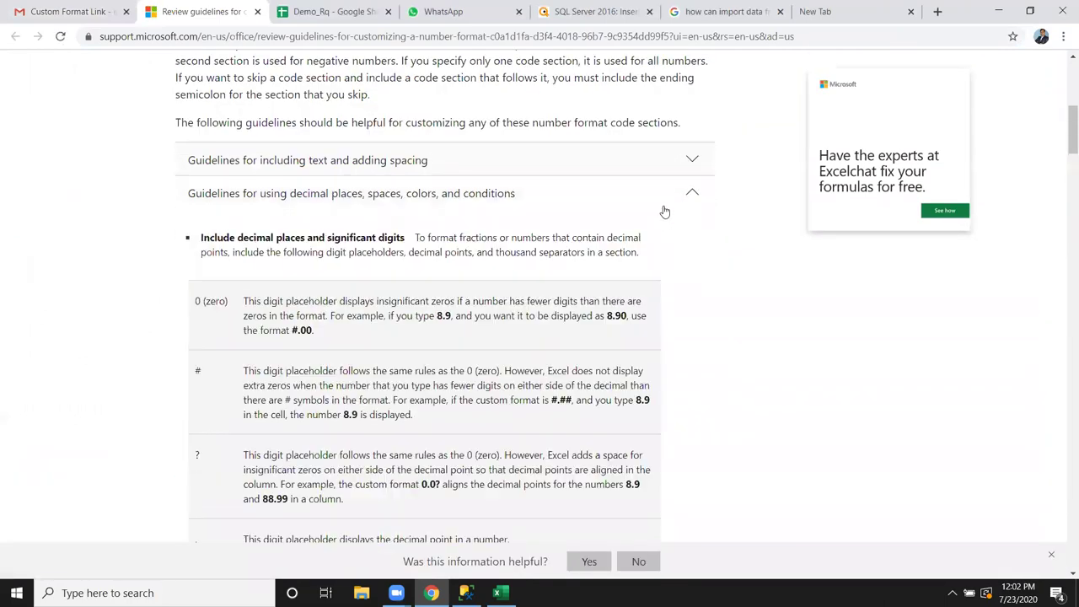
{"action": "left_click", "coordinate": [665, 168]}
Step: Read through the guide's format codes, copy the page's web address, and return to the Gmail tab
{"action": "scroll", "coordinate": [491, 344], "scroll_direction": "up", "scroll_amount": 6}
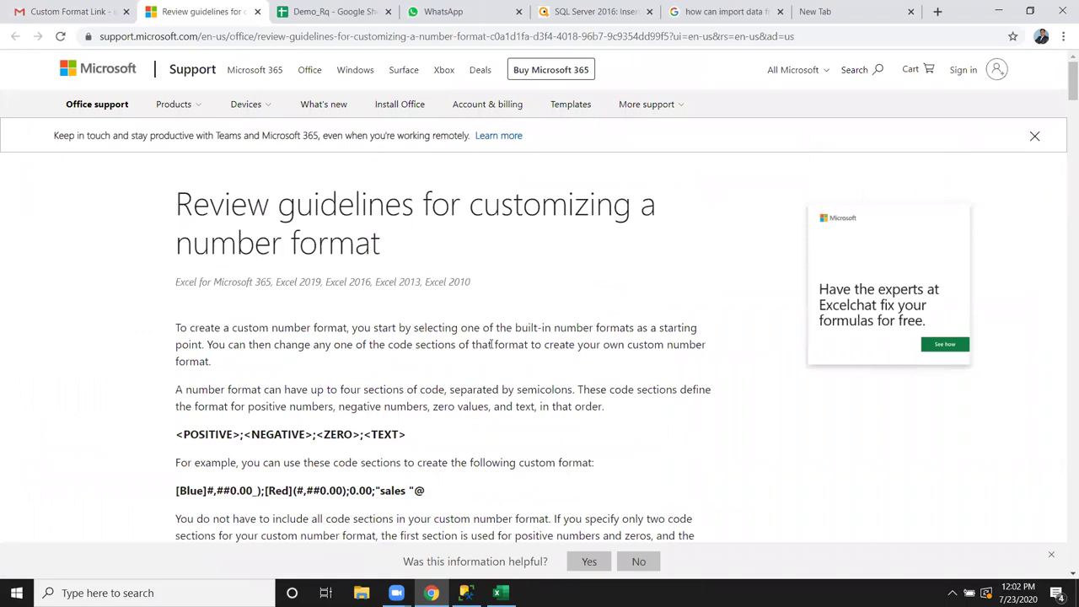
{"action": "scroll", "coordinate": [492, 344], "scroll_direction": "down", "scroll_amount": 4}
{"action": "scroll", "coordinate": [474, 357], "scroll_direction": "down", "scroll_amount": 6}
{"action": "scroll", "coordinate": [244, 371], "scroll_direction": "down", "scroll_amount": 5}
{"action": "scroll", "coordinate": [244, 372], "scroll_direction": "down", "scroll_amount": 5}
{"action": "scroll", "coordinate": [245, 371], "scroll_direction": "down", "scroll_amount": 4}
{"action": "scroll", "coordinate": [245, 371], "scroll_direction": "down", "scroll_amount": 3}
{"action": "left_click_drag", "start_coordinate": [578, 293], "coordinate": [494, 258]}
{"action": "scroll", "coordinate": [503, 304], "scroll_direction": "down", "scroll_amount": 4}
{"action": "scroll", "coordinate": [477, 306], "scroll_direction": "down", "scroll_amount": 3}
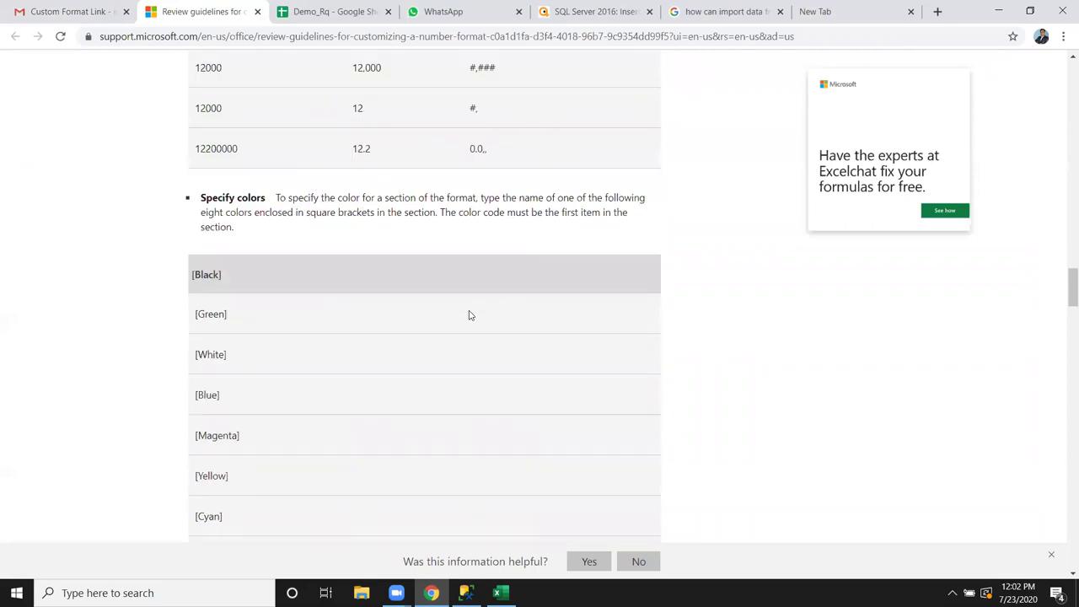
{"action": "scroll", "coordinate": [470, 313], "scroll_direction": "down", "scroll_amount": 3}
{"action": "scroll", "coordinate": [471, 316], "scroll_direction": "down", "scroll_amount": 5}
{"action": "scroll", "coordinate": [472, 319], "scroll_direction": "down", "scroll_amount": 5}
{"action": "scroll", "coordinate": [473, 322], "scroll_direction": "down", "scroll_amount": 4}
{"action": "scroll", "coordinate": [473, 322], "scroll_direction": "down", "scroll_amount": 4}
{"action": "scroll", "coordinate": [493, 314], "scroll_direction": "down", "scroll_amount": 1}
{"action": "scroll", "coordinate": [512, 308], "scroll_direction": "up", "scroll_amount": 1}
{"action": "left_click_drag", "start_coordinate": [530, 319], "coordinate": [504, 168]}
{"action": "scroll", "coordinate": [514, 337], "scroll_direction": "down", "scroll_amount": 6}
{"action": "left_click_drag", "start_coordinate": [587, 347], "coordinate": [567, 189]}
{"action": "scroll", "coordinate": [564, 210], "scroll_direction": "down", "scroll_amount": 1}
{"action": "scroll", "coordinate": [559, 229], "scroll_direction": "down", "scroll_amount": 3}
{"action": "scroll", "coordinate": [554, 312], "scroll_direction": "down", "scroll_amount": 3}
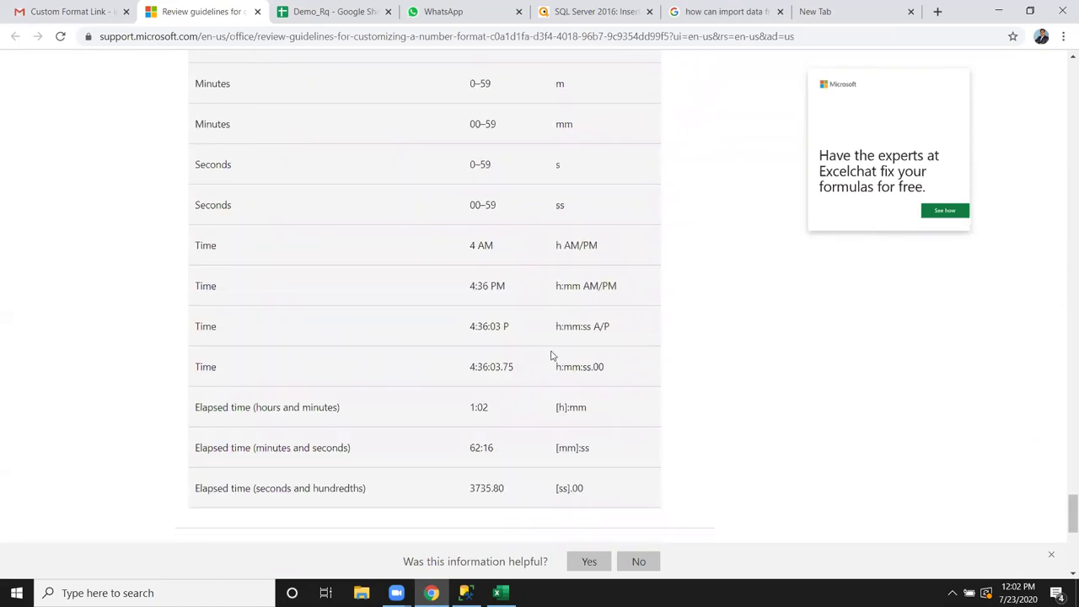
{"action": "scroll", "coordinate": [550, 358], "scroll_direction": "down", "scroll_amount": 3}
{"action": "scroll", "coordinate": [547, 355], "scroll_direction": "up", "scroll_amount": 4}
{"action": "scroll", "coordinate": [544, 354], "scroll_direction": "up", "scroll_amount": 3}
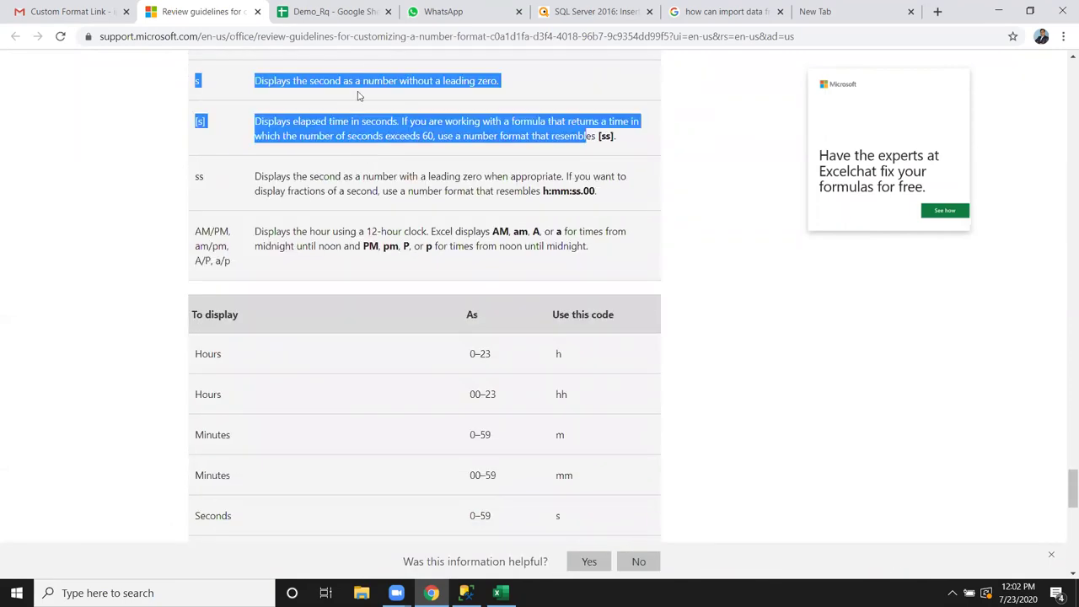
{"action": "left_click", "coordinate": [347, 35]}
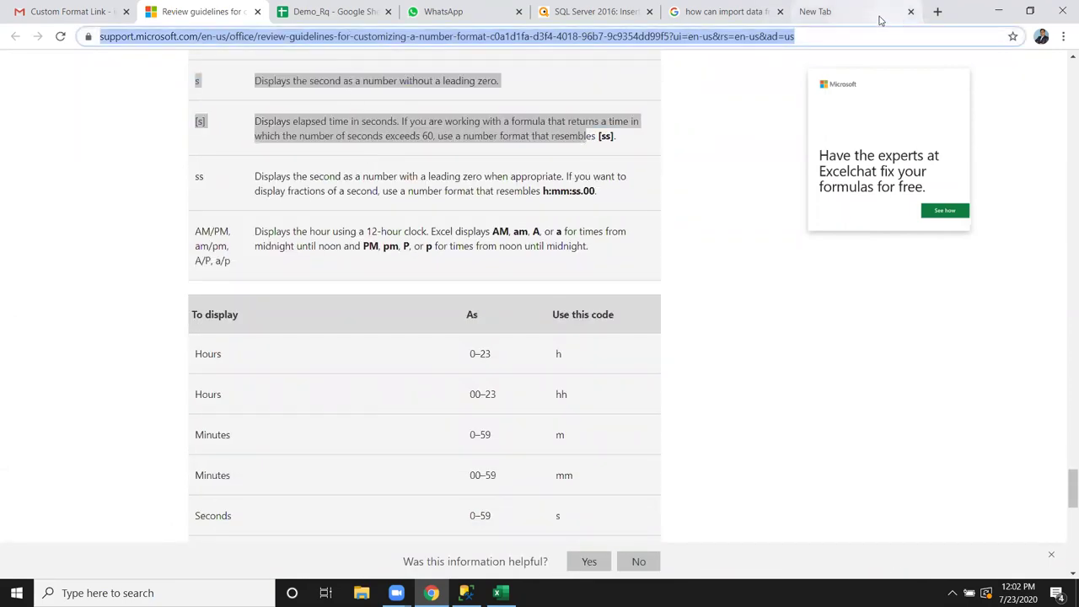
{"action": "left_click", "coordinate": [72, 11]}
Step: Start a new email and add two contacts from the To suggestions as recipients
{"action": "left_click", "coordinate": [47, 135]}
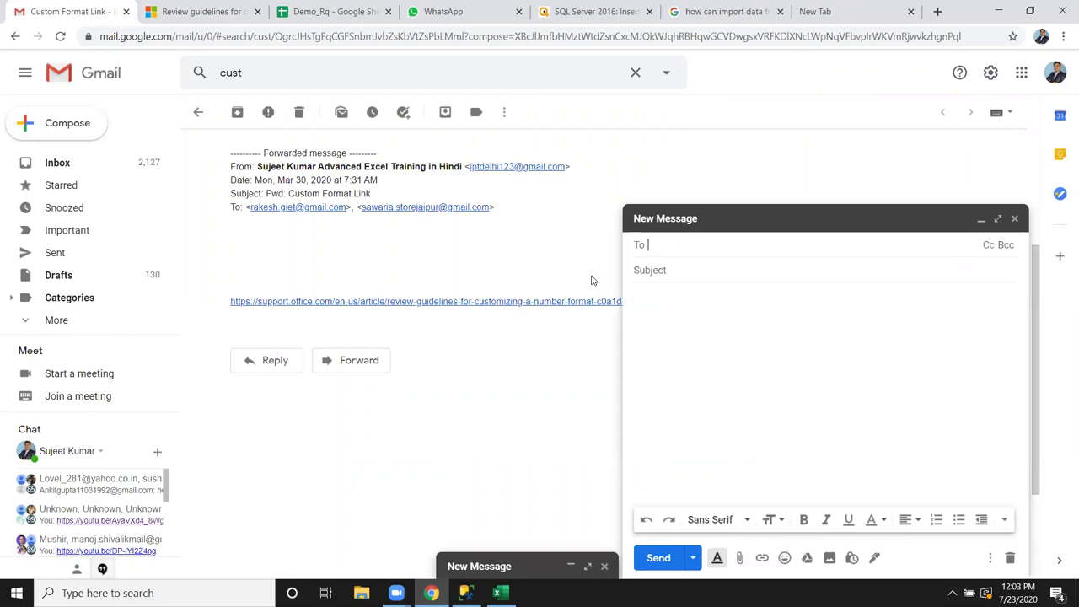
{"action": "type", "text": "sar"}
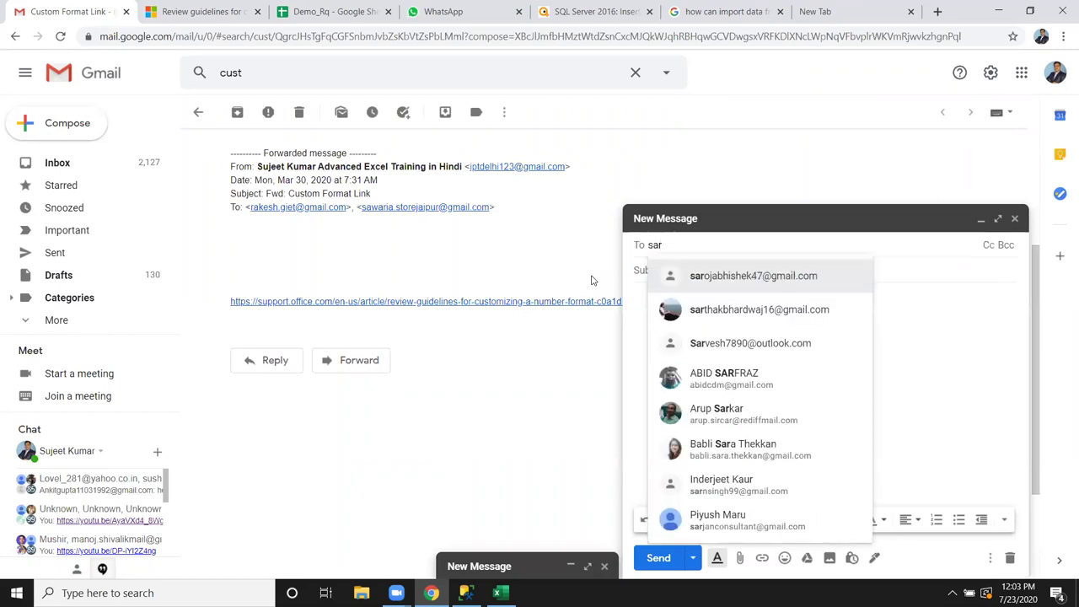
{"action": "type", "text": "v"}
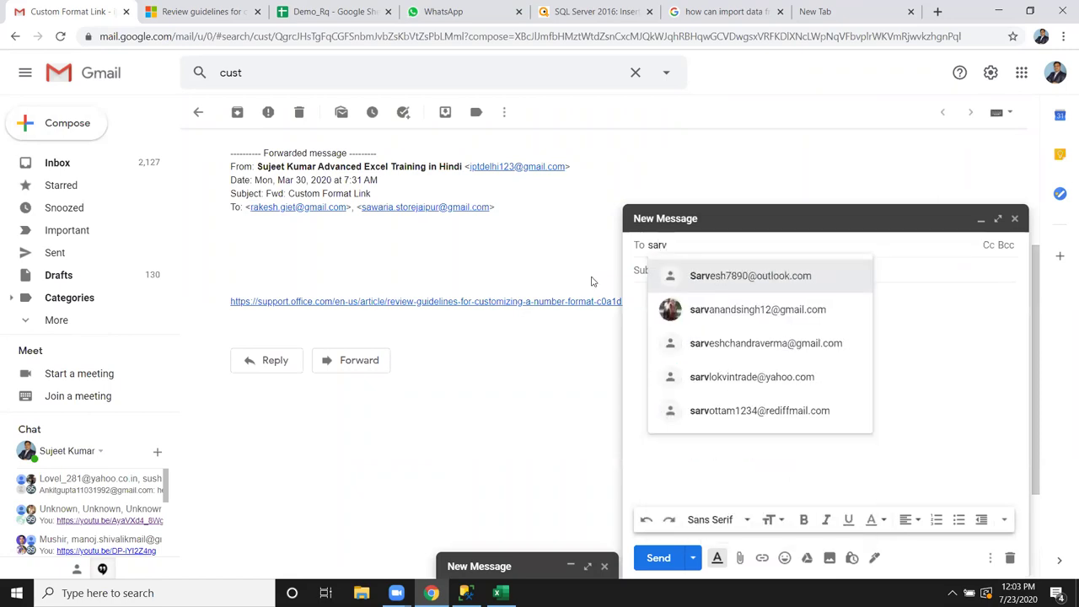
{"action": "left_click", "coordinate": [690, 271]}
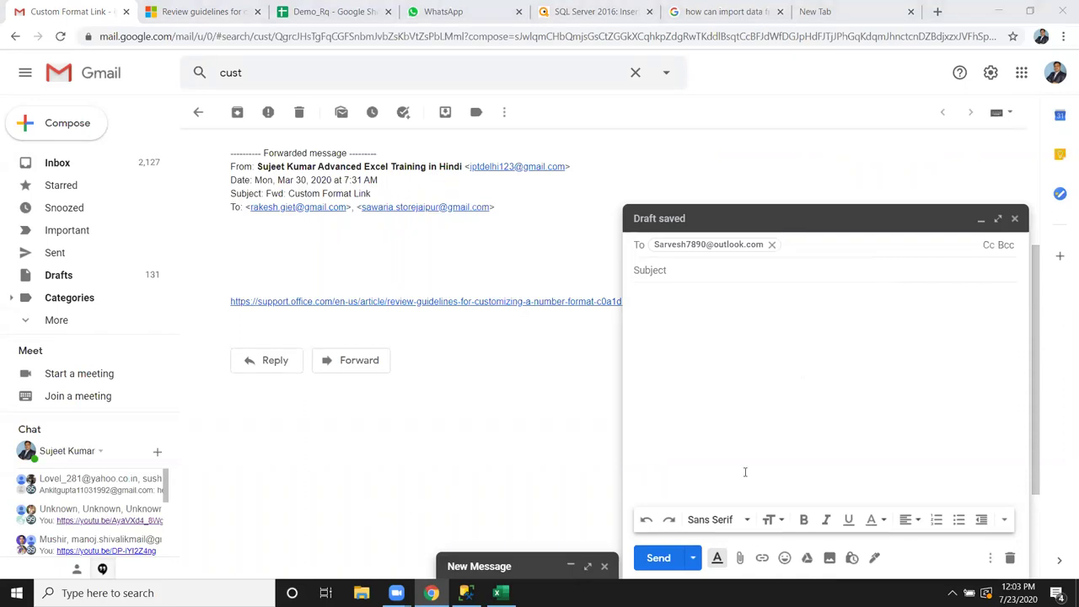
{"action": "left_click", "coordinate": [798, 251]}
{"action": "type", "text": "ro"}
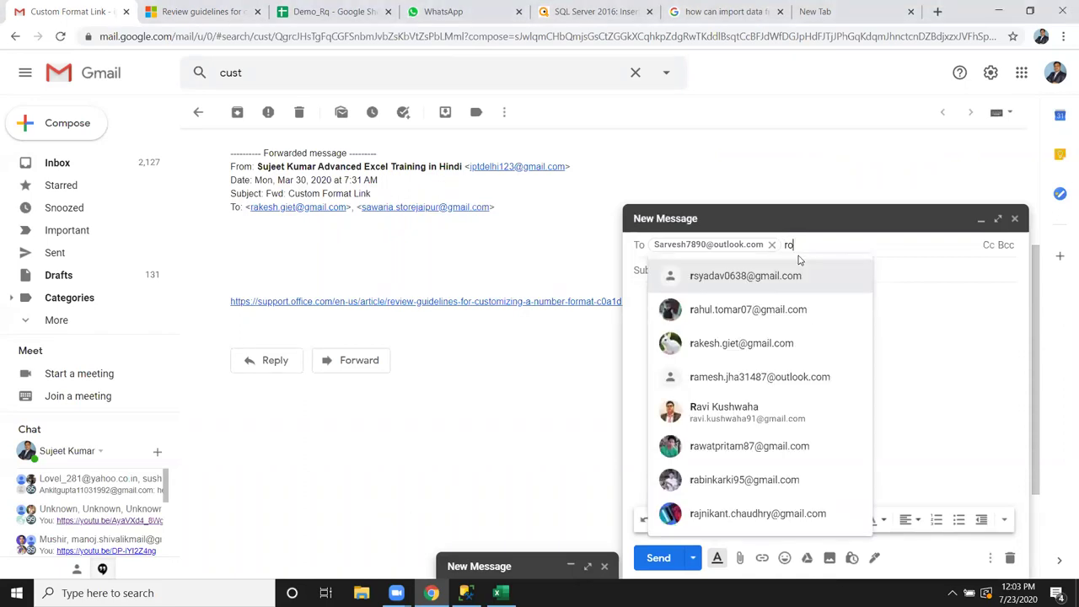
{"action": "type", "text": "v"}
{"action": "key", "text": "BackSpace"}
{"action": "type", "text": "b"}
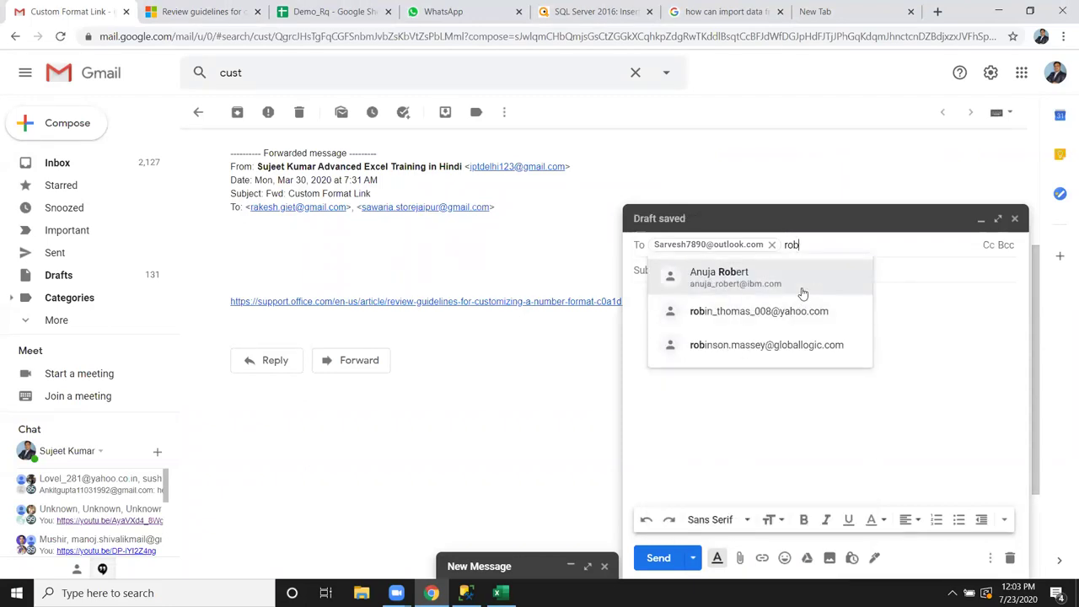
{"action": "key", "text": "BackSpace"}
{"action": "key", "text": "BackSpace"}
{"action": "type", "text": "ab"}
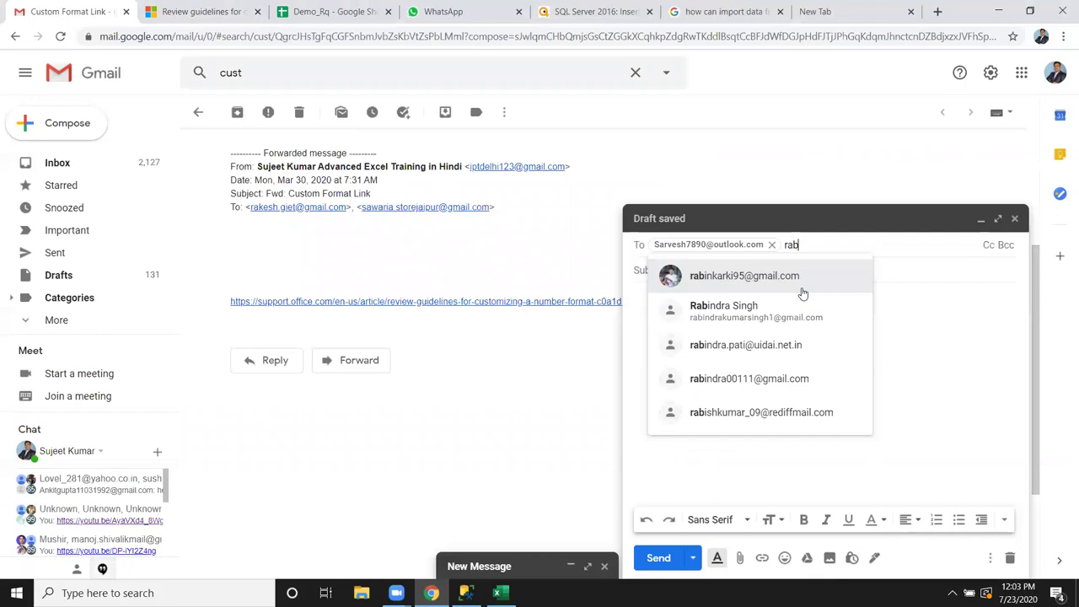
{"action": "mouse_move", "coordinate": [802, 295]}
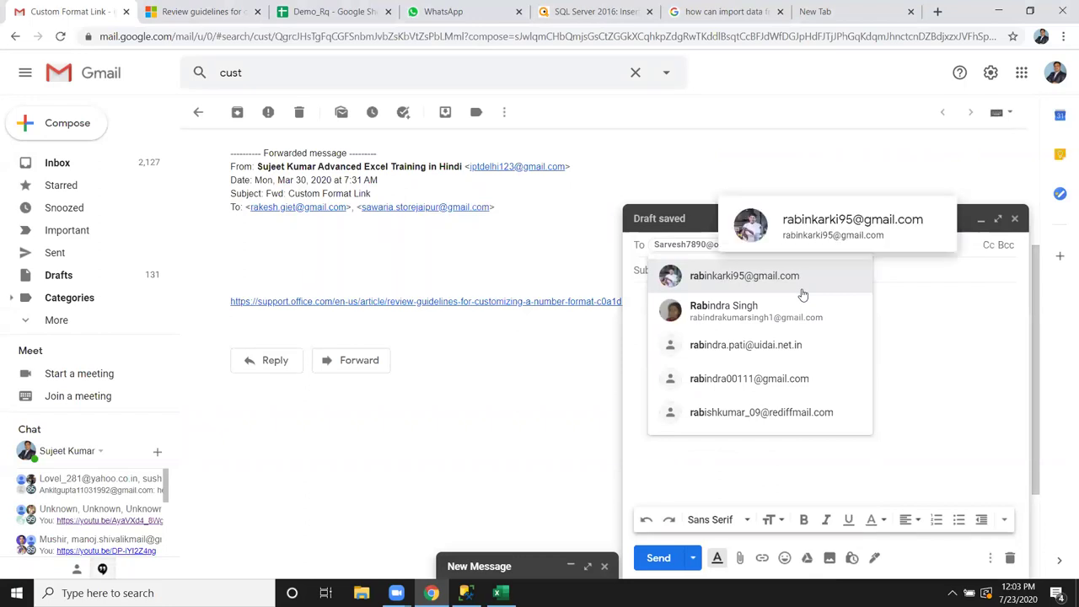
{"action": "left_click", "coordinate": [803, 292]}
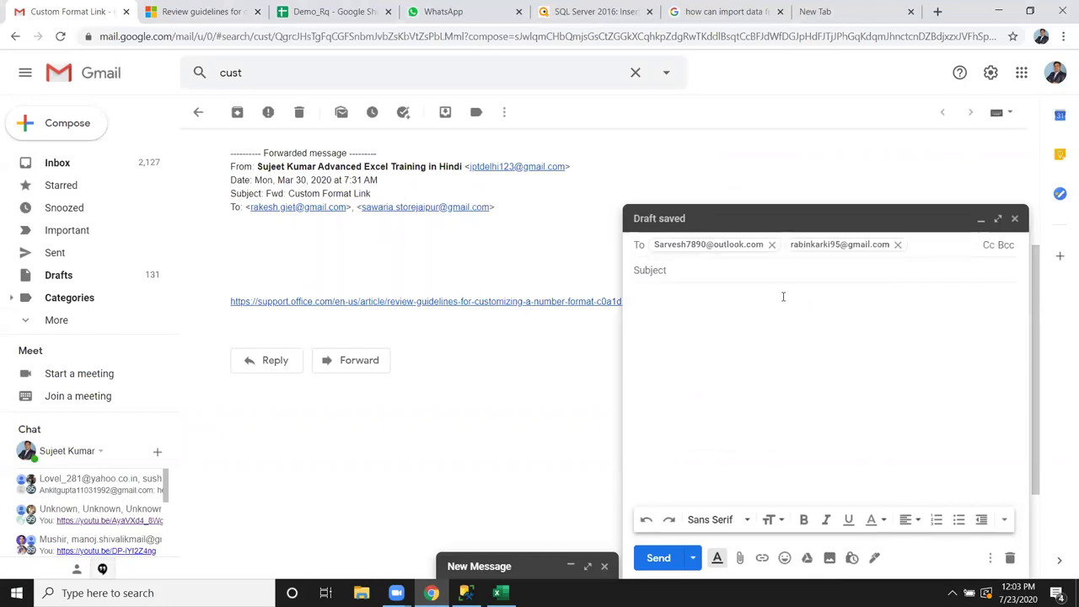
Step: Begin typing a third contact's name in the To field, correcting the search
{"action": "type", "text": "am"}
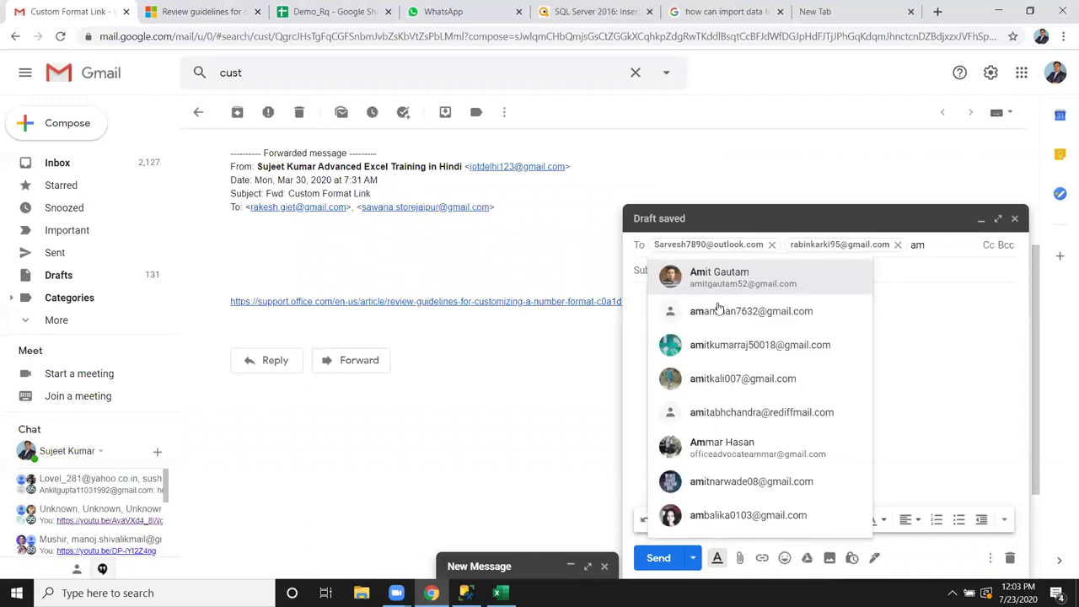
{"action": "mouse_move", "coordinate": [717, 308]}
{"action": "type", "text": "it"}
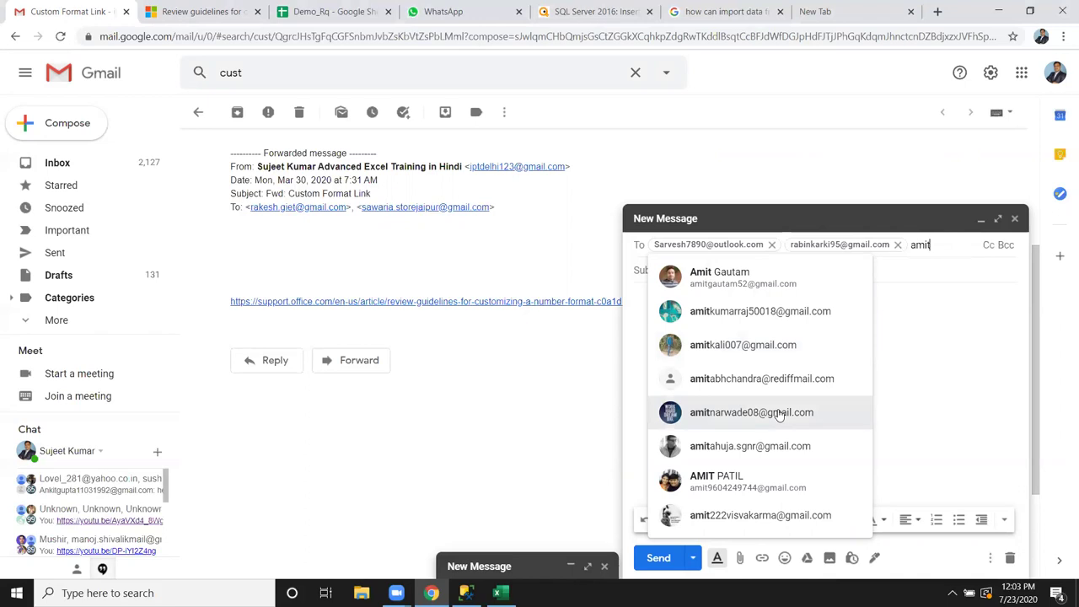
{"action": "mouse_move", "coordinate": [772, 479]}
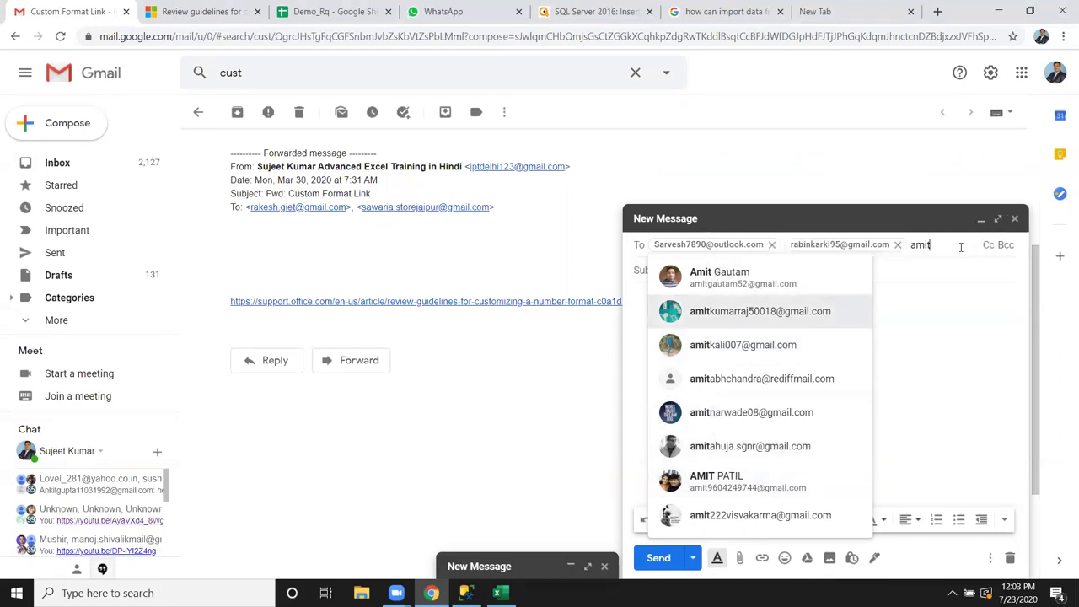
{"action": "key", "text": "BackSpace"}
{"action": "key", "text": "BackSpace"}
{"action": "key", "text": "BackSpace"}
{"action": "key", "text": "BackSpace"}
{"action": "type", "text": "m"}
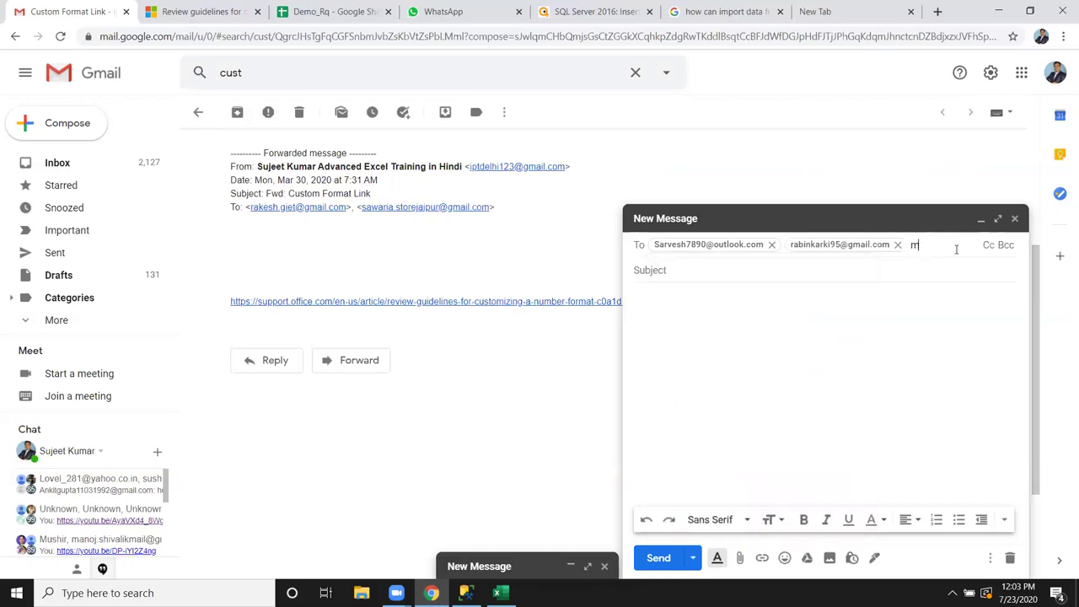
{"action": "type", "text": "it"}
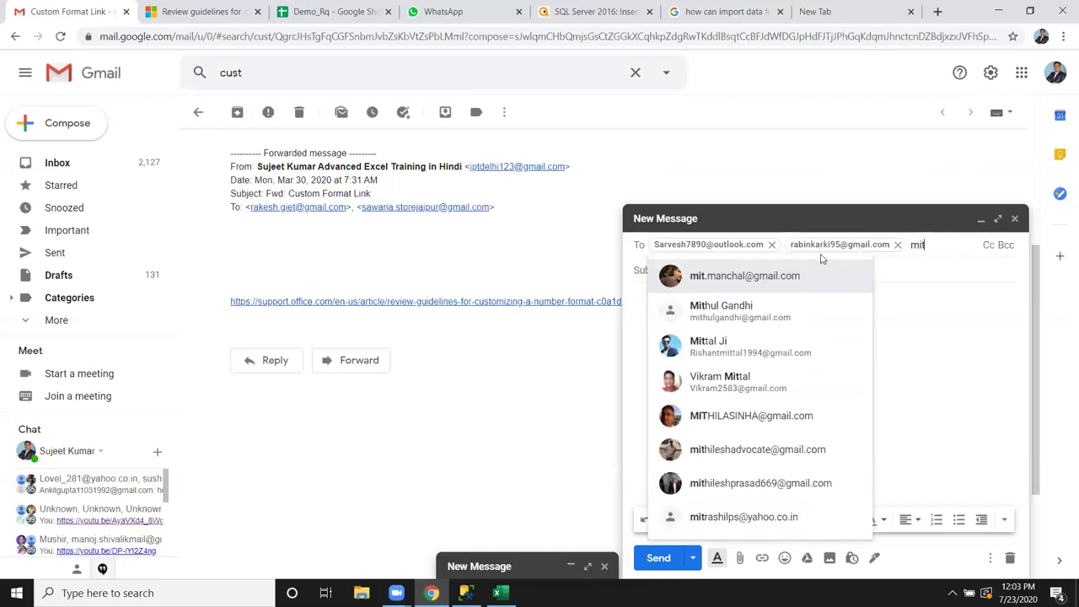
{"action": "left_click", "coordinate": [807, 282]}
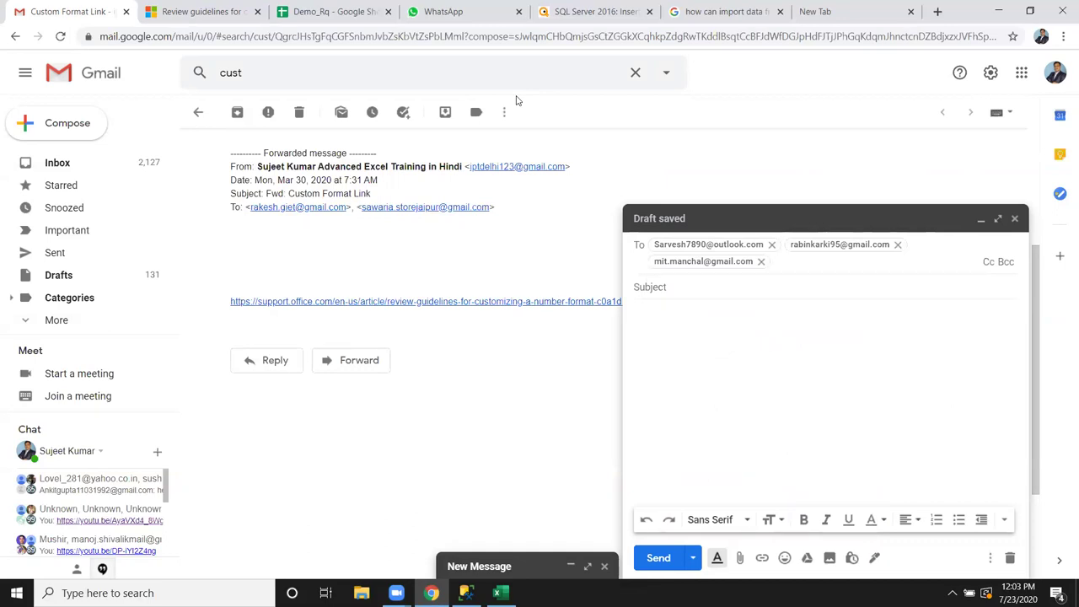
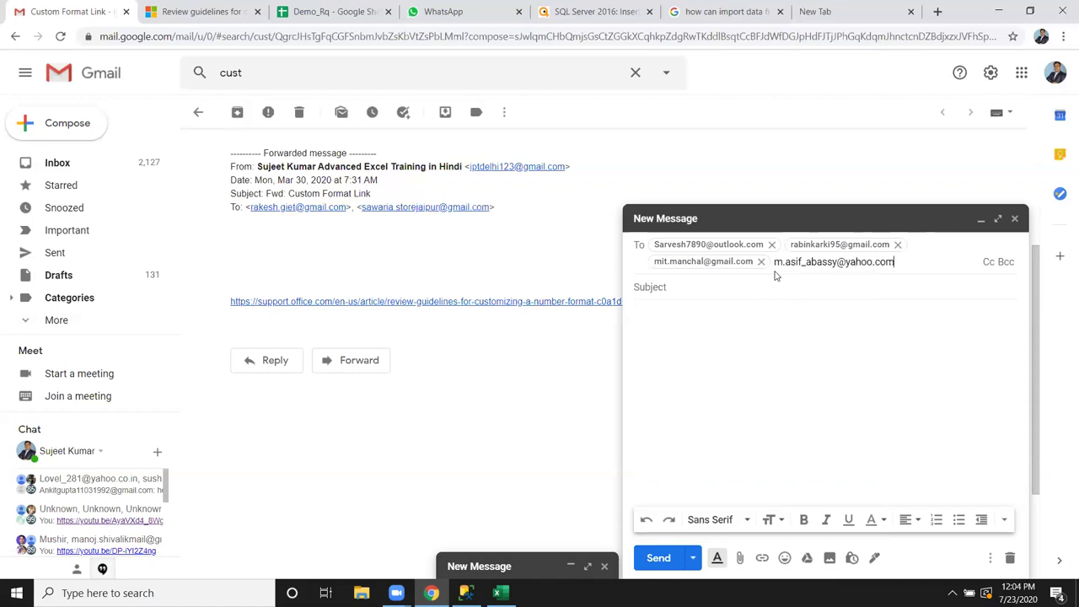
{"action": "left_click", "coordinate": [763, 280]}
Step: Send the email with subject 'Link' and the pasted custom-format guide URL, then return to Inbox
{"action": "type", "text": "Lisy"}
{"action": "key", "text": "BackSpace"}
{"action": "key", "text": "BackSpace"}
{"action": "type", "text": "nk"}
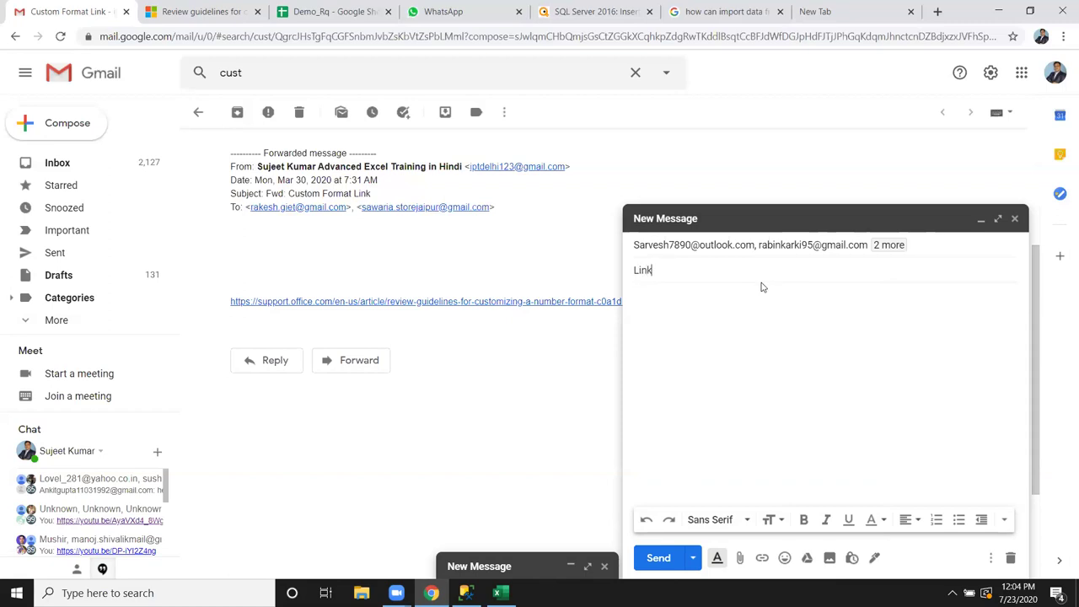
{"action": "left_click", "coordinate": [661, 352]}
{"action": "type", "text": "https://support.microsoft.com/en-us/office/review-guidelines-for-customizing-a-number-format-c0a1d1fa-d3f4-4018-96b7-9c9354dd99f5?ui=en-us&rs=en-us&ad=us"}
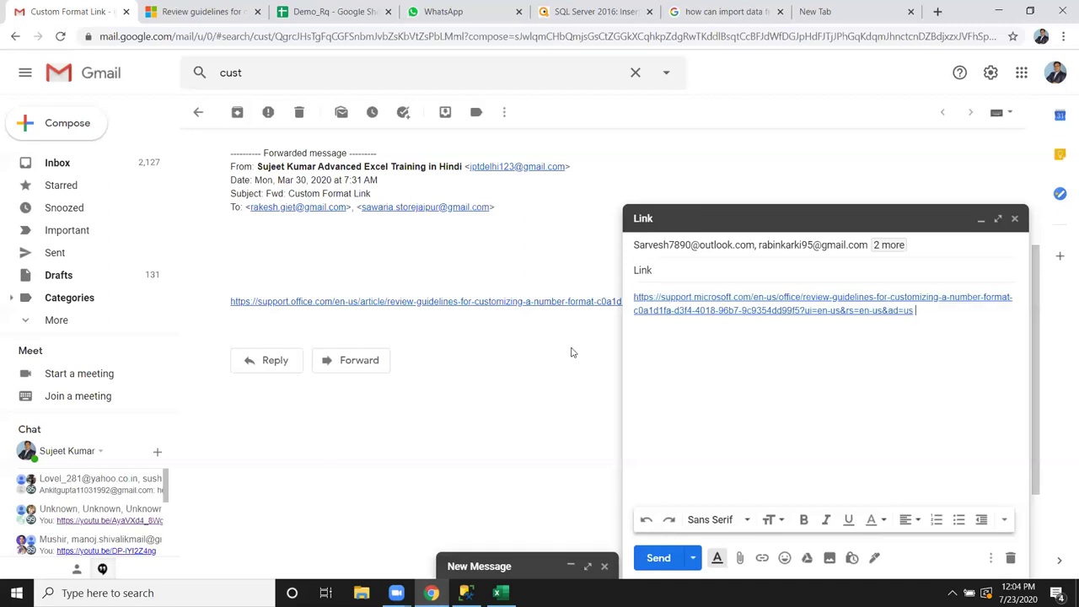
{"action": "left_click", "coordinate": [659, 565]}
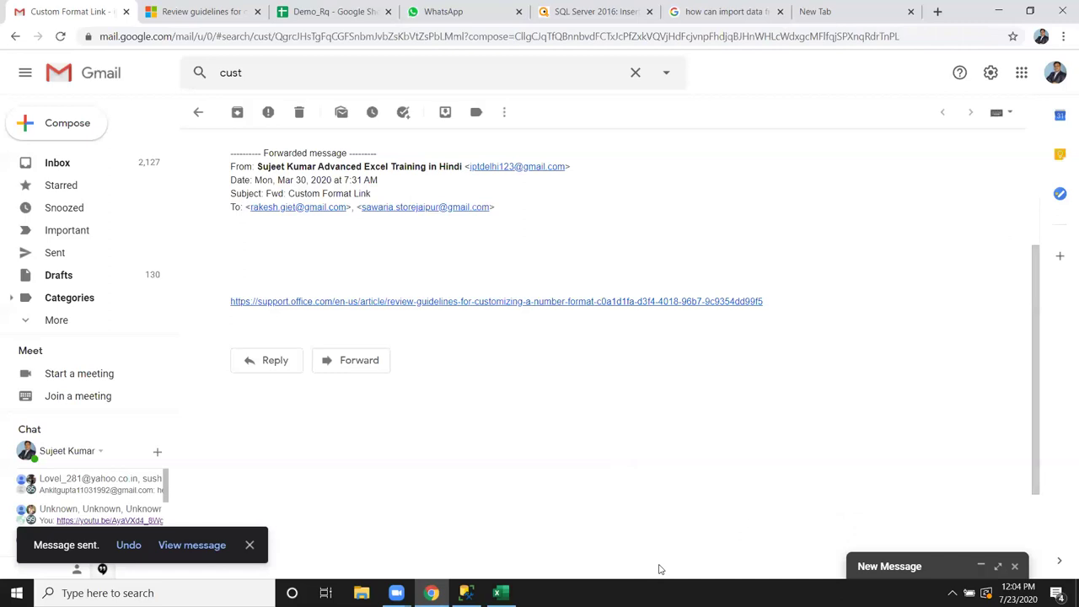
{"action": "left_click", "coordinate": [97, 171]}
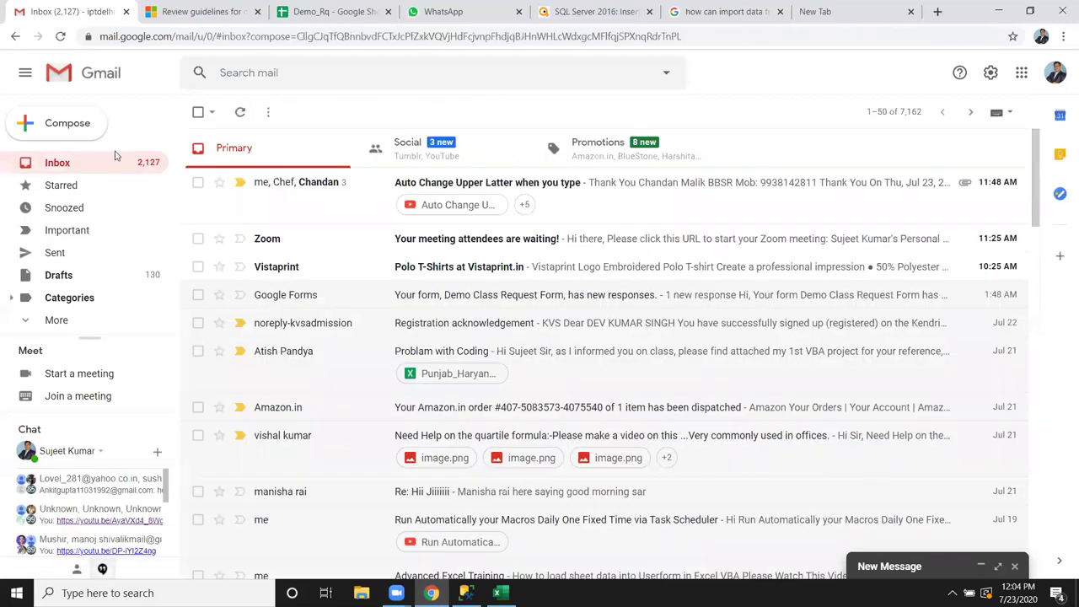